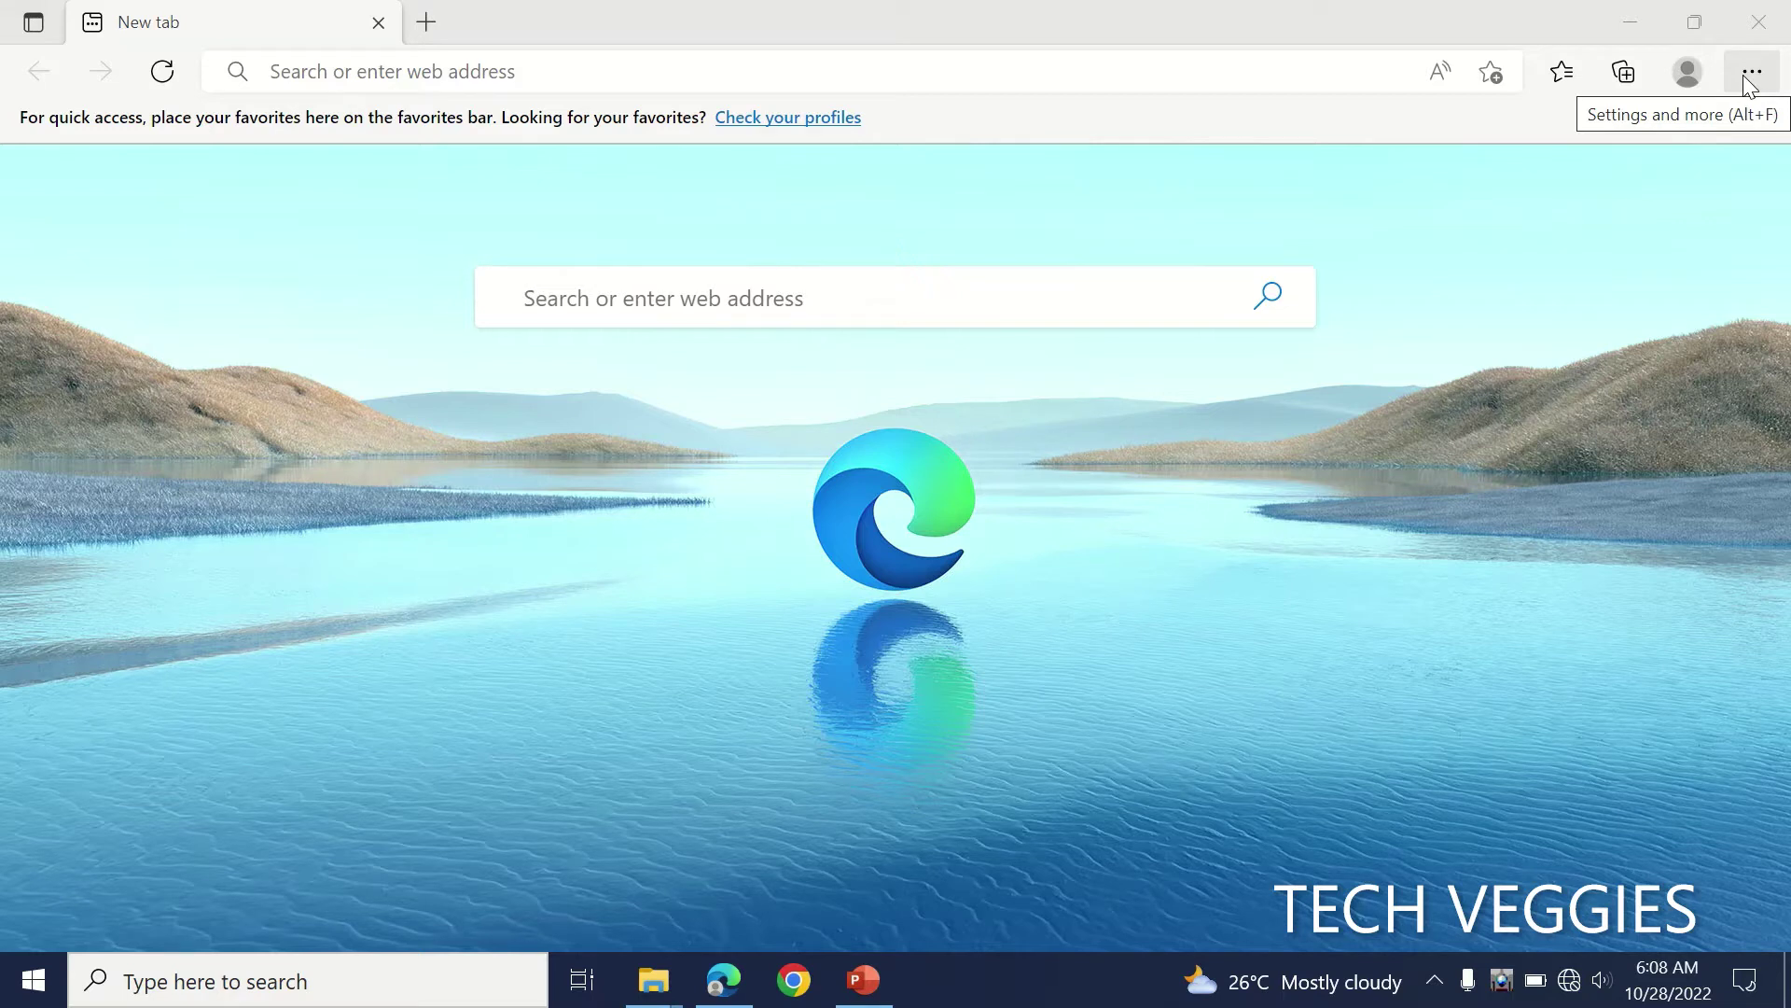
Open Edge Settings from the Settings and more menu, landing on the Profiles section.
click(1750, 82)
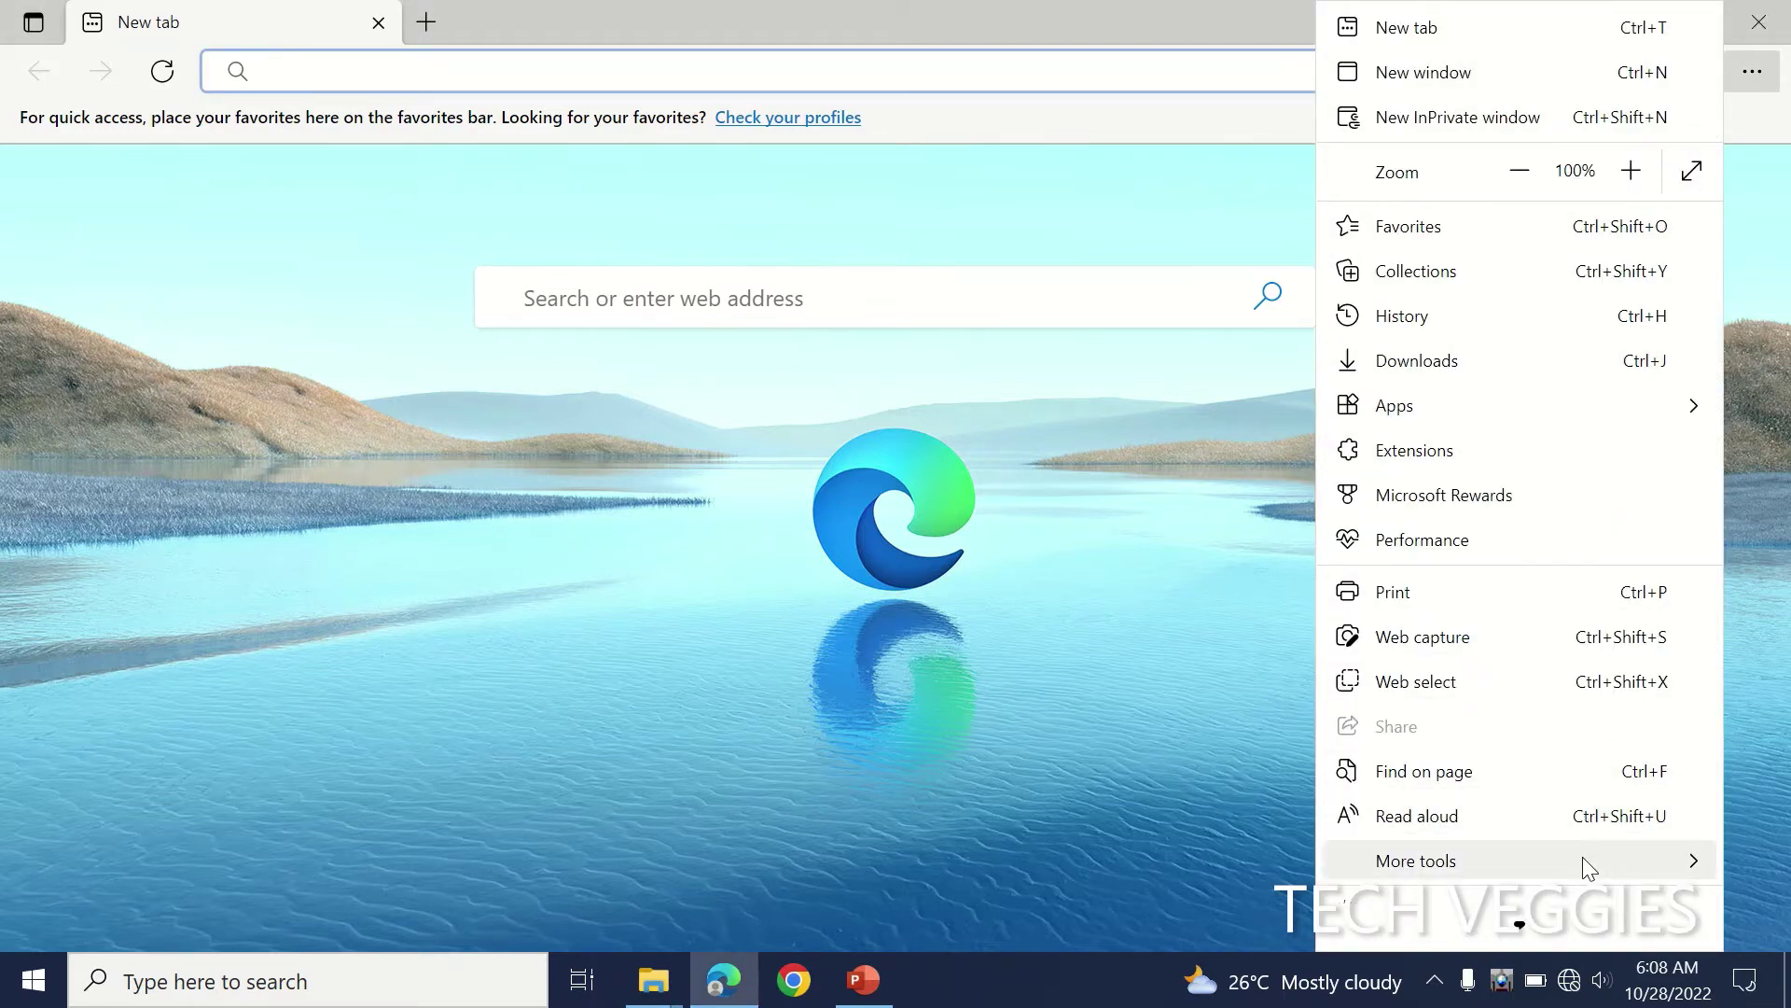
scroll(1582, 858, down, 2)
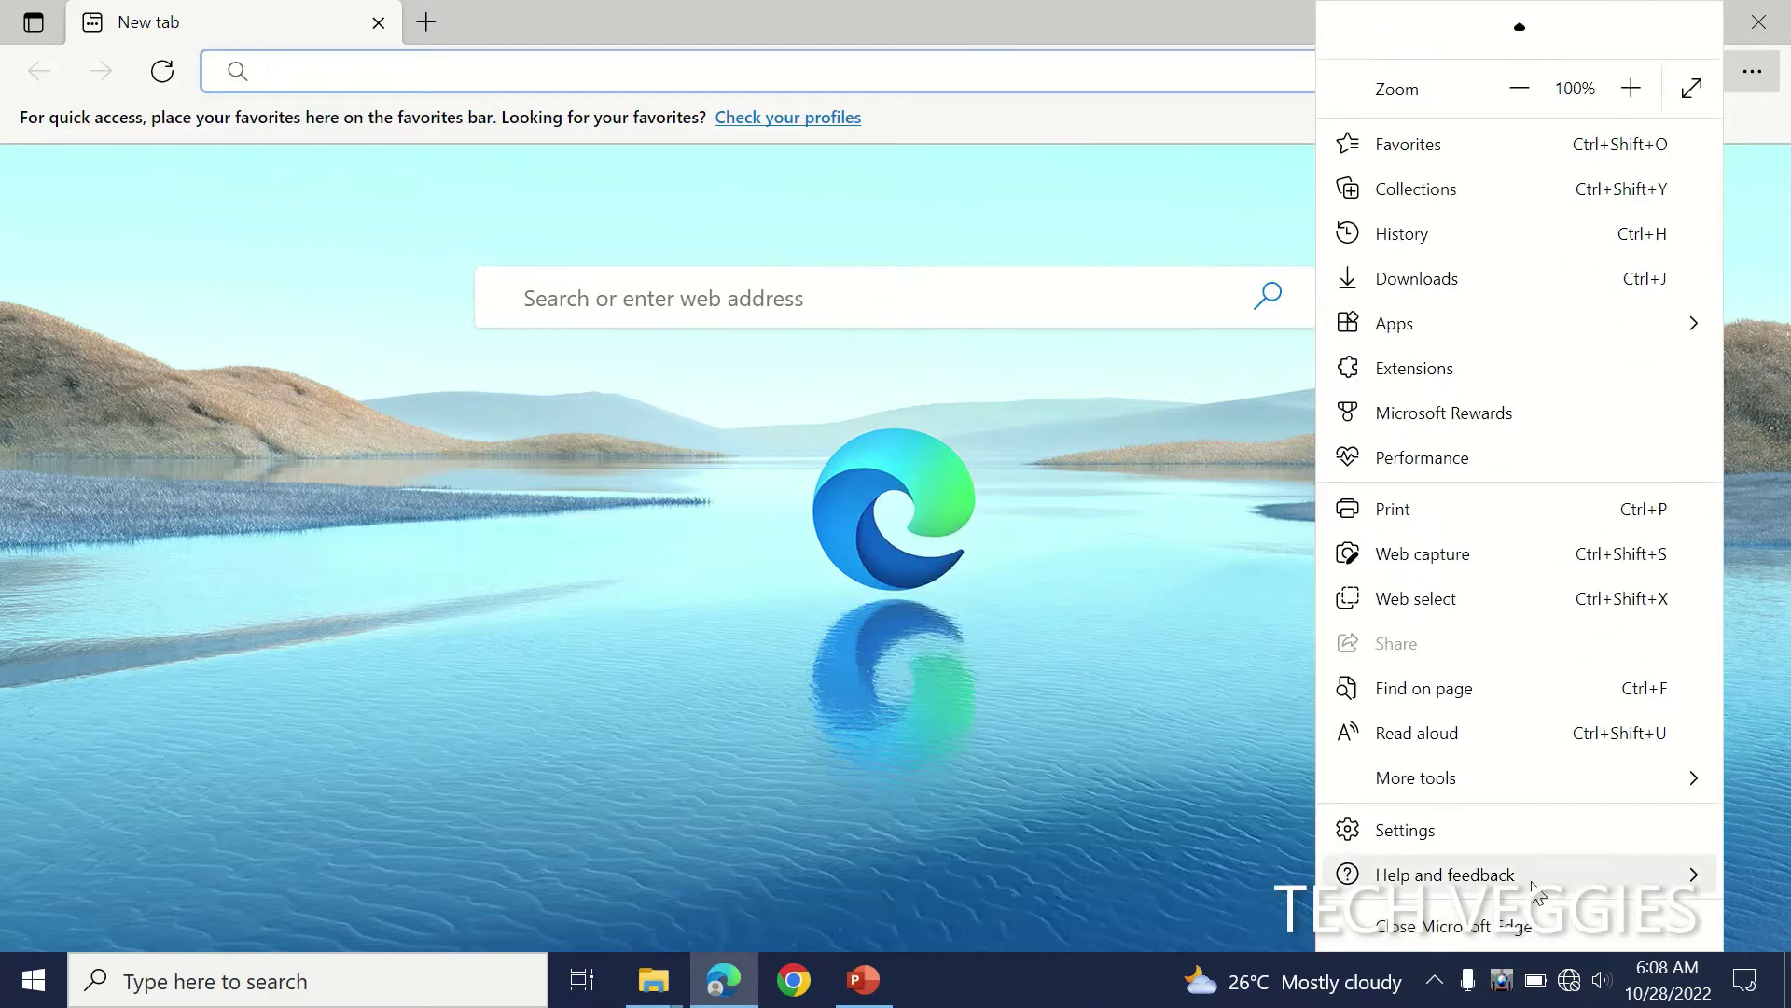
click(1529, 829)
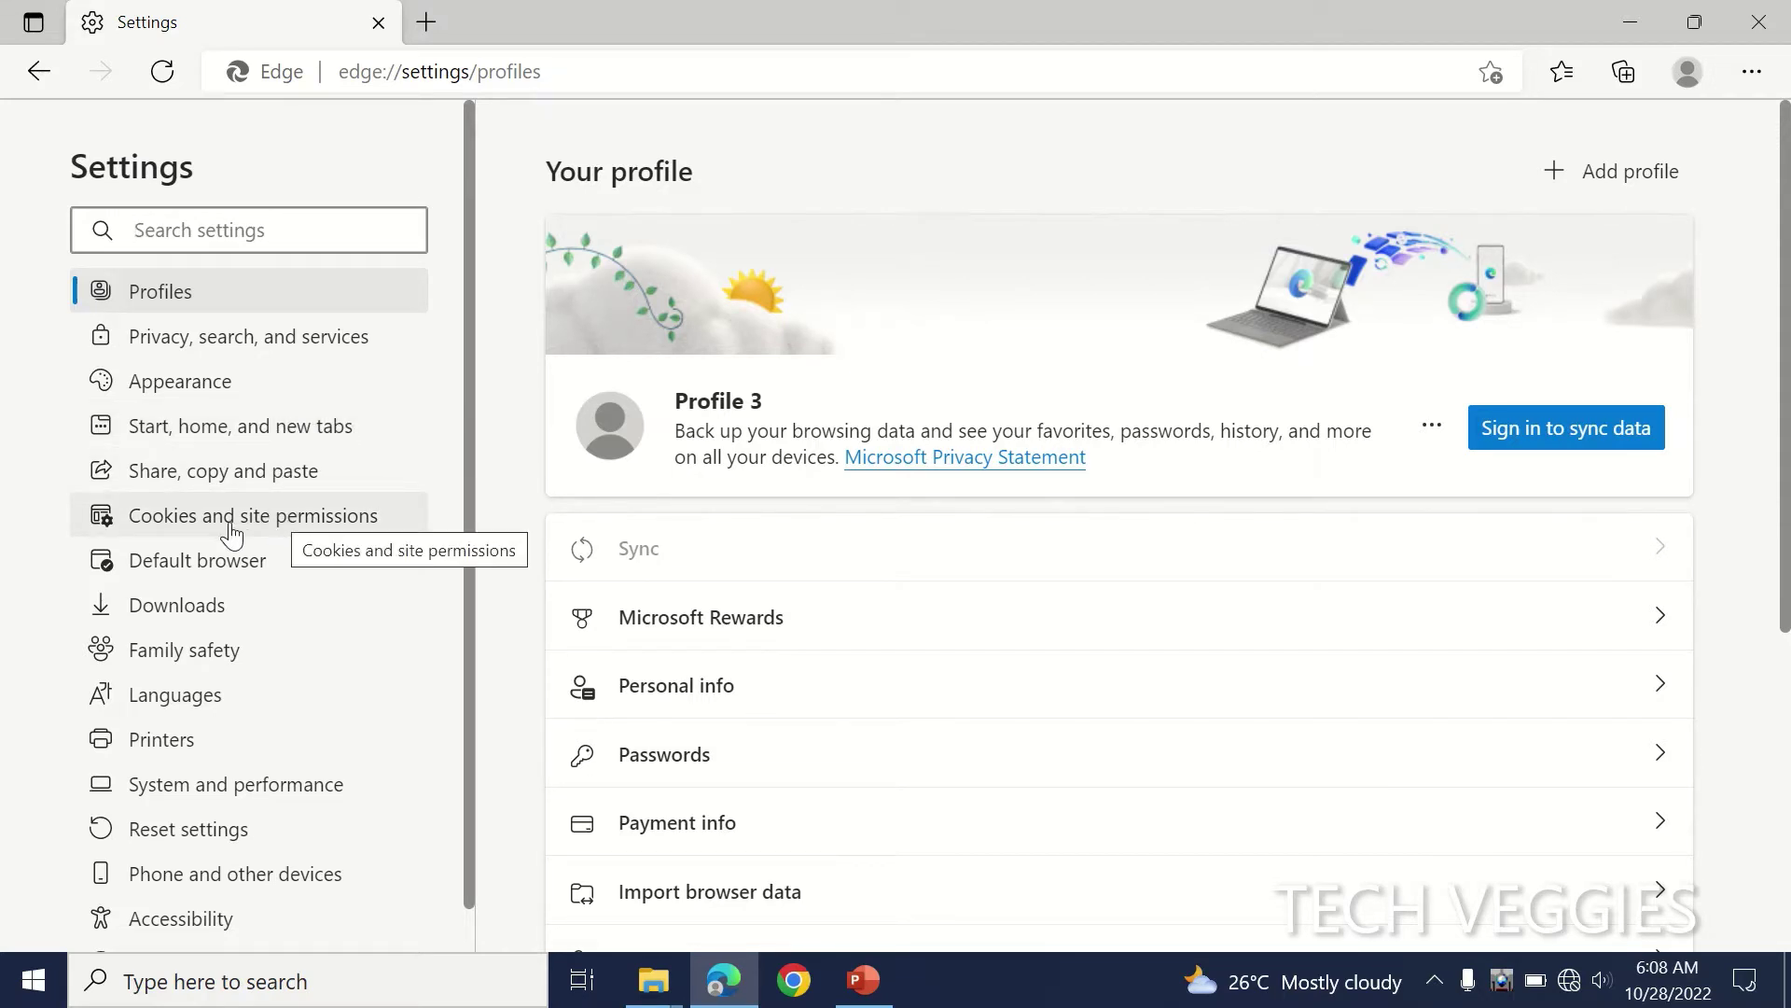
Go to Privacy, search, and services, where tracking prevention is on and set to Balanced.
click(199, 346)
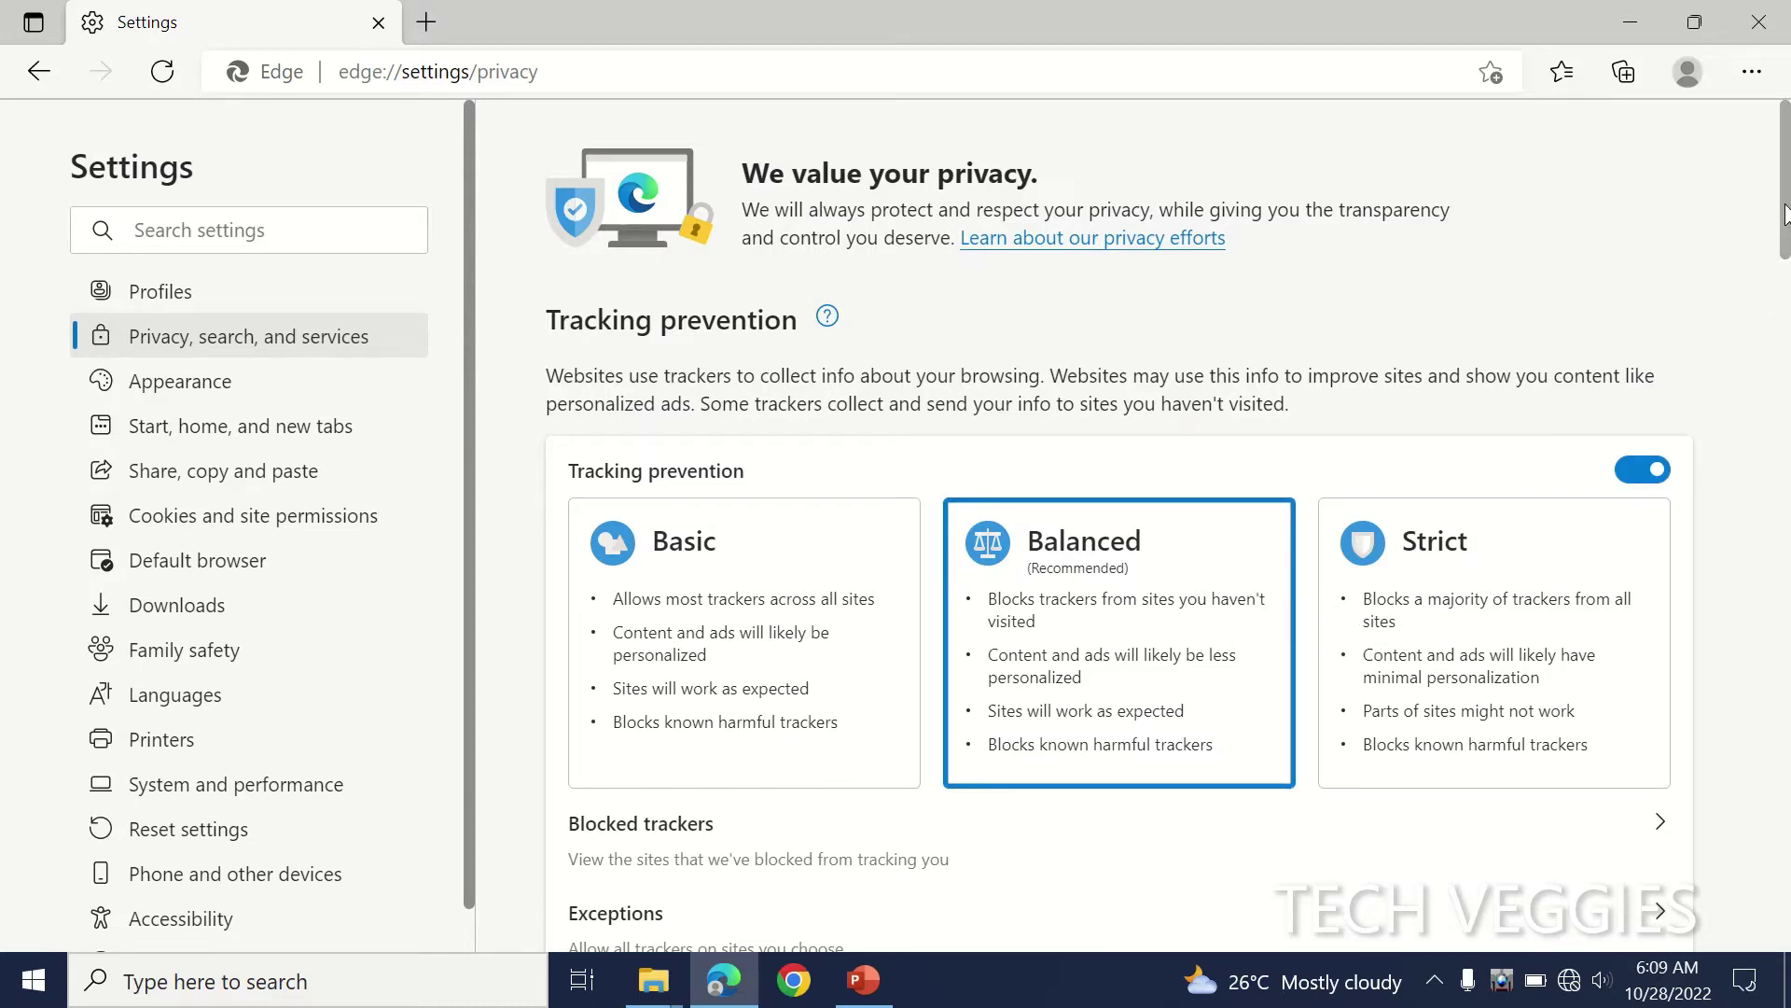
Scroll the privacy page past Tracking prevention down to the Clear browsing data section.
drag(1784, 214, 1786, 278)
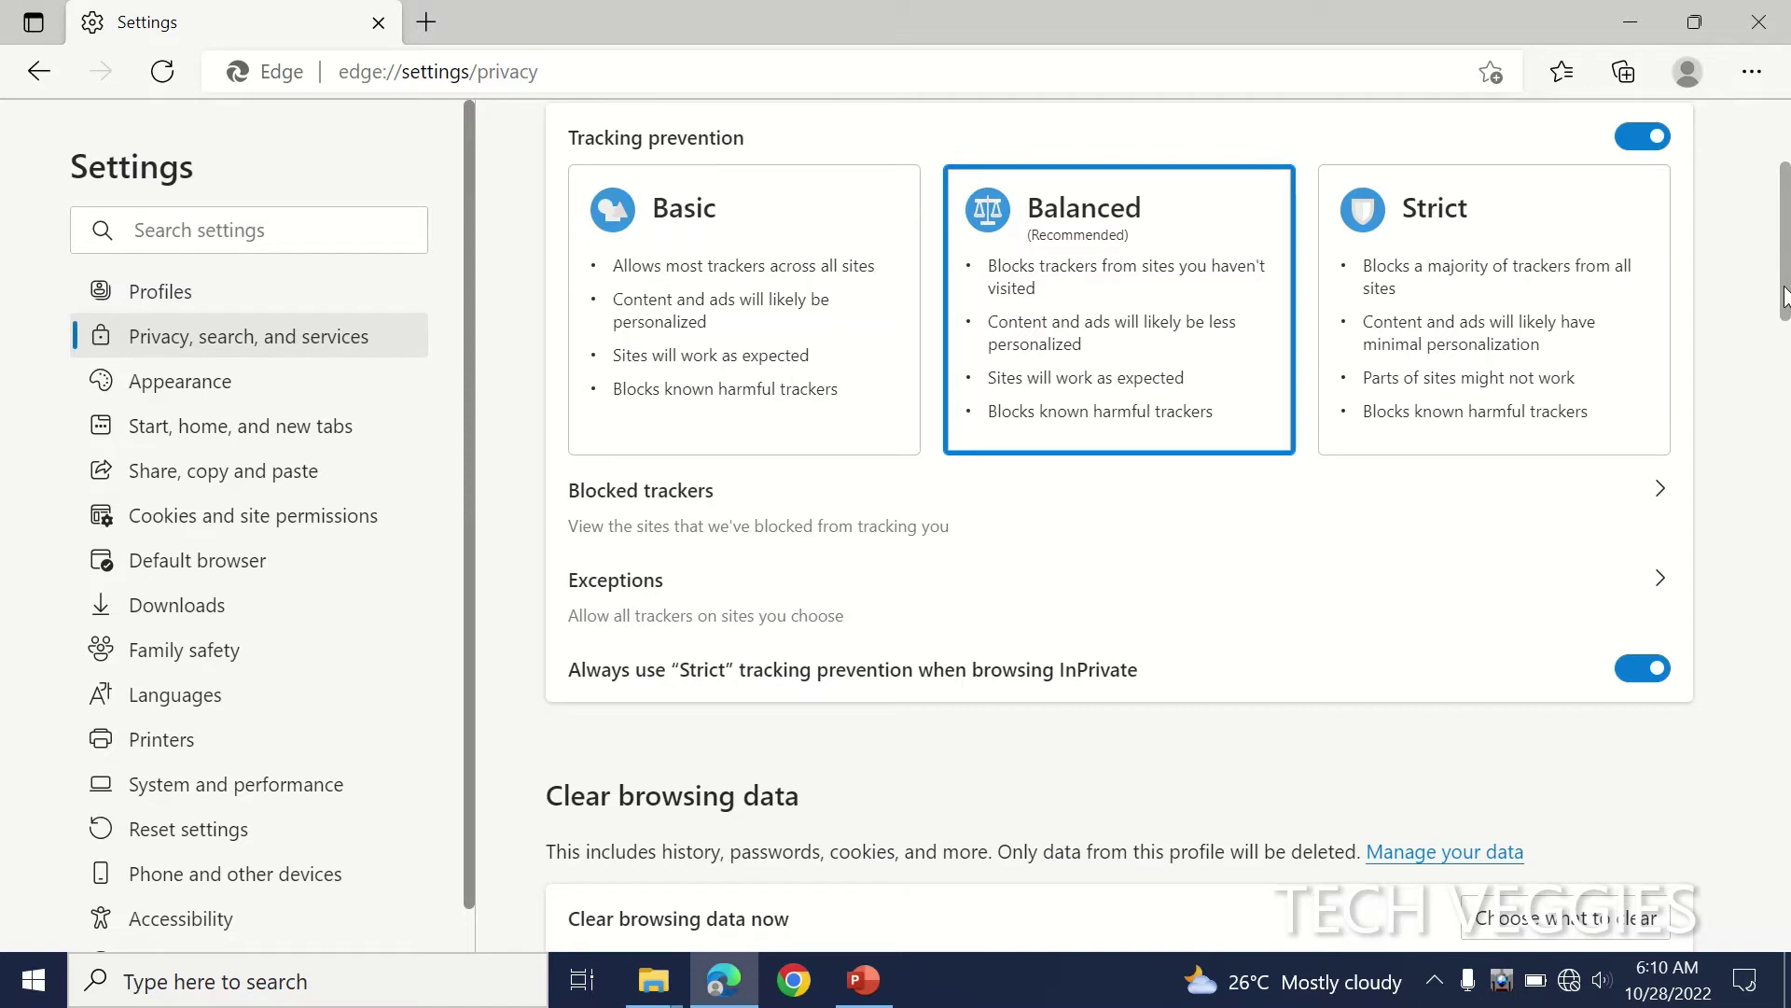
drag(1784, 297, 1784, 321)
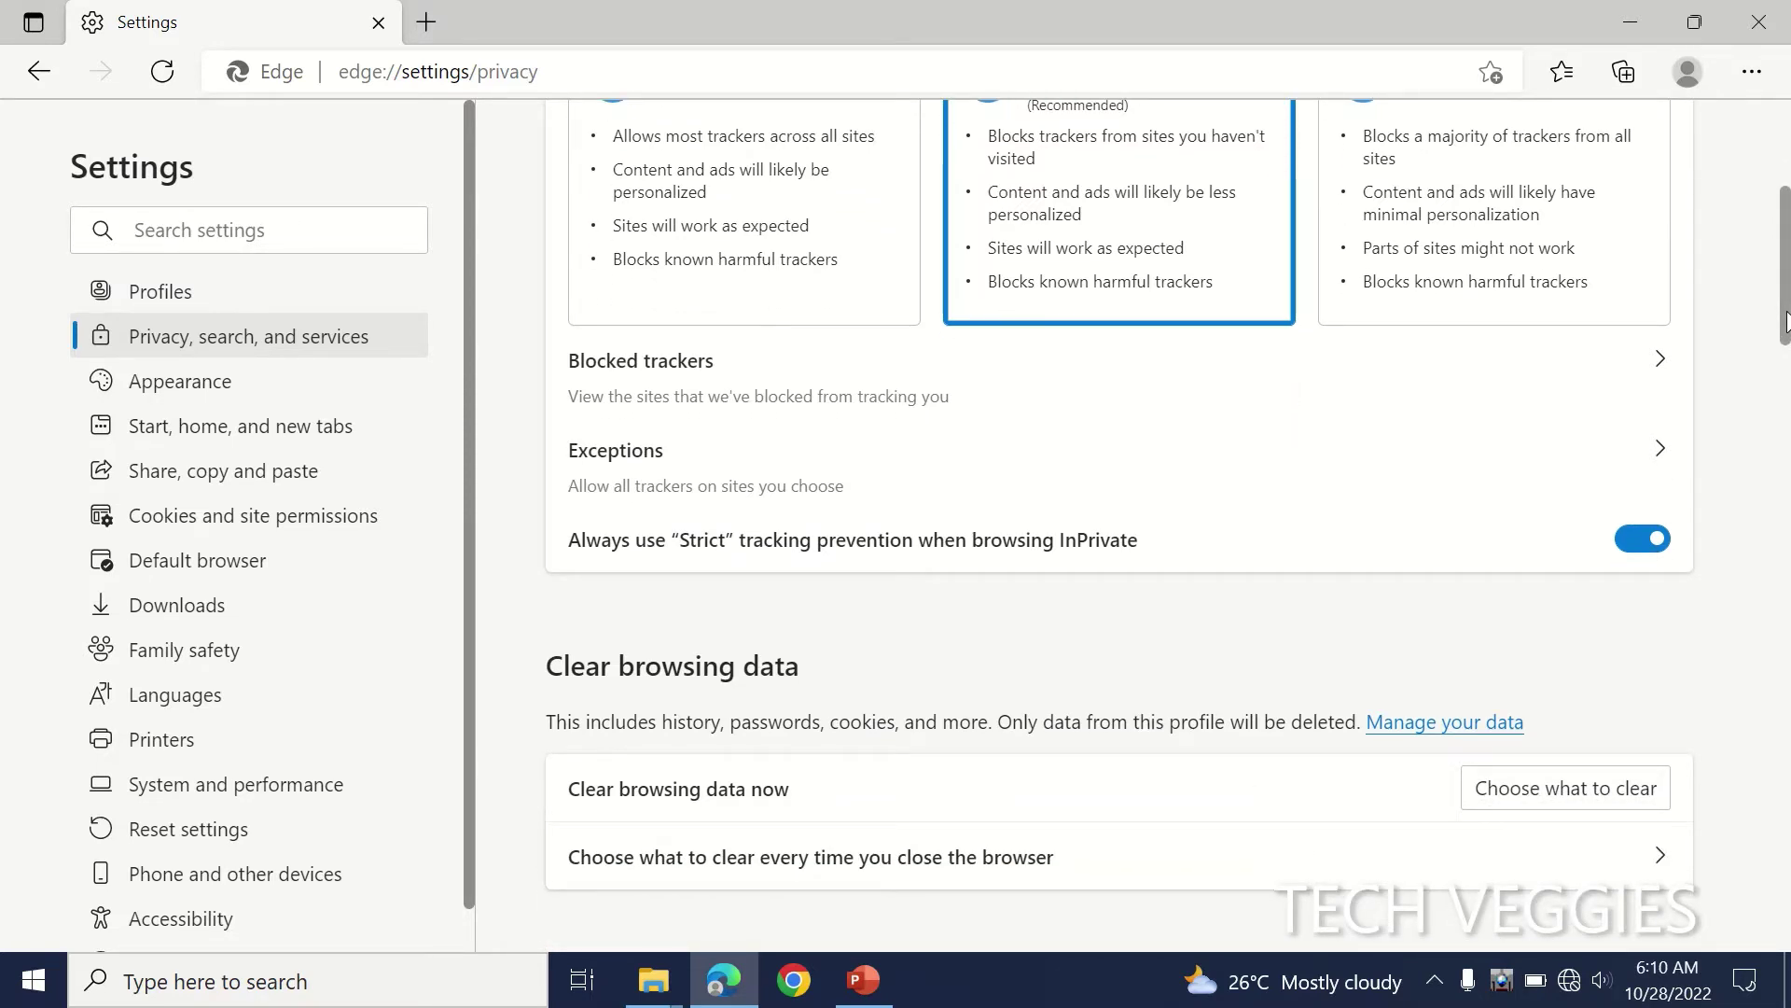
drag(1784, 322, 1784, 324)
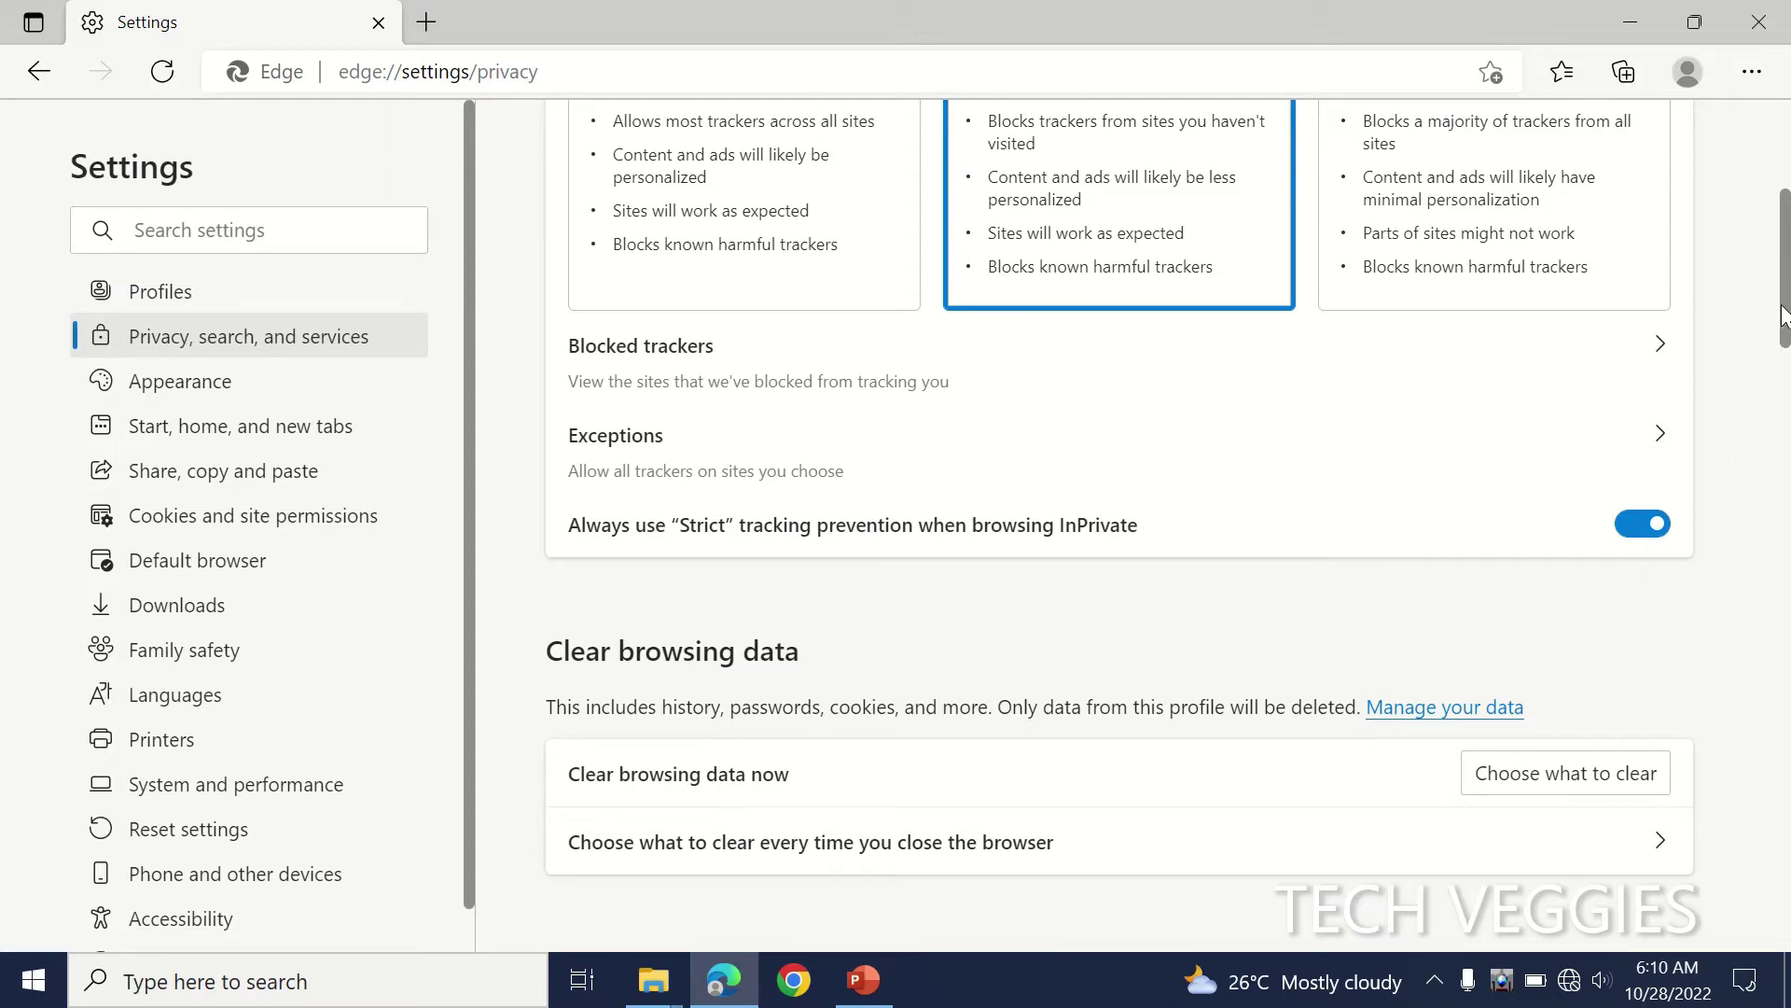
drag(1784, 308, 1783, 378)
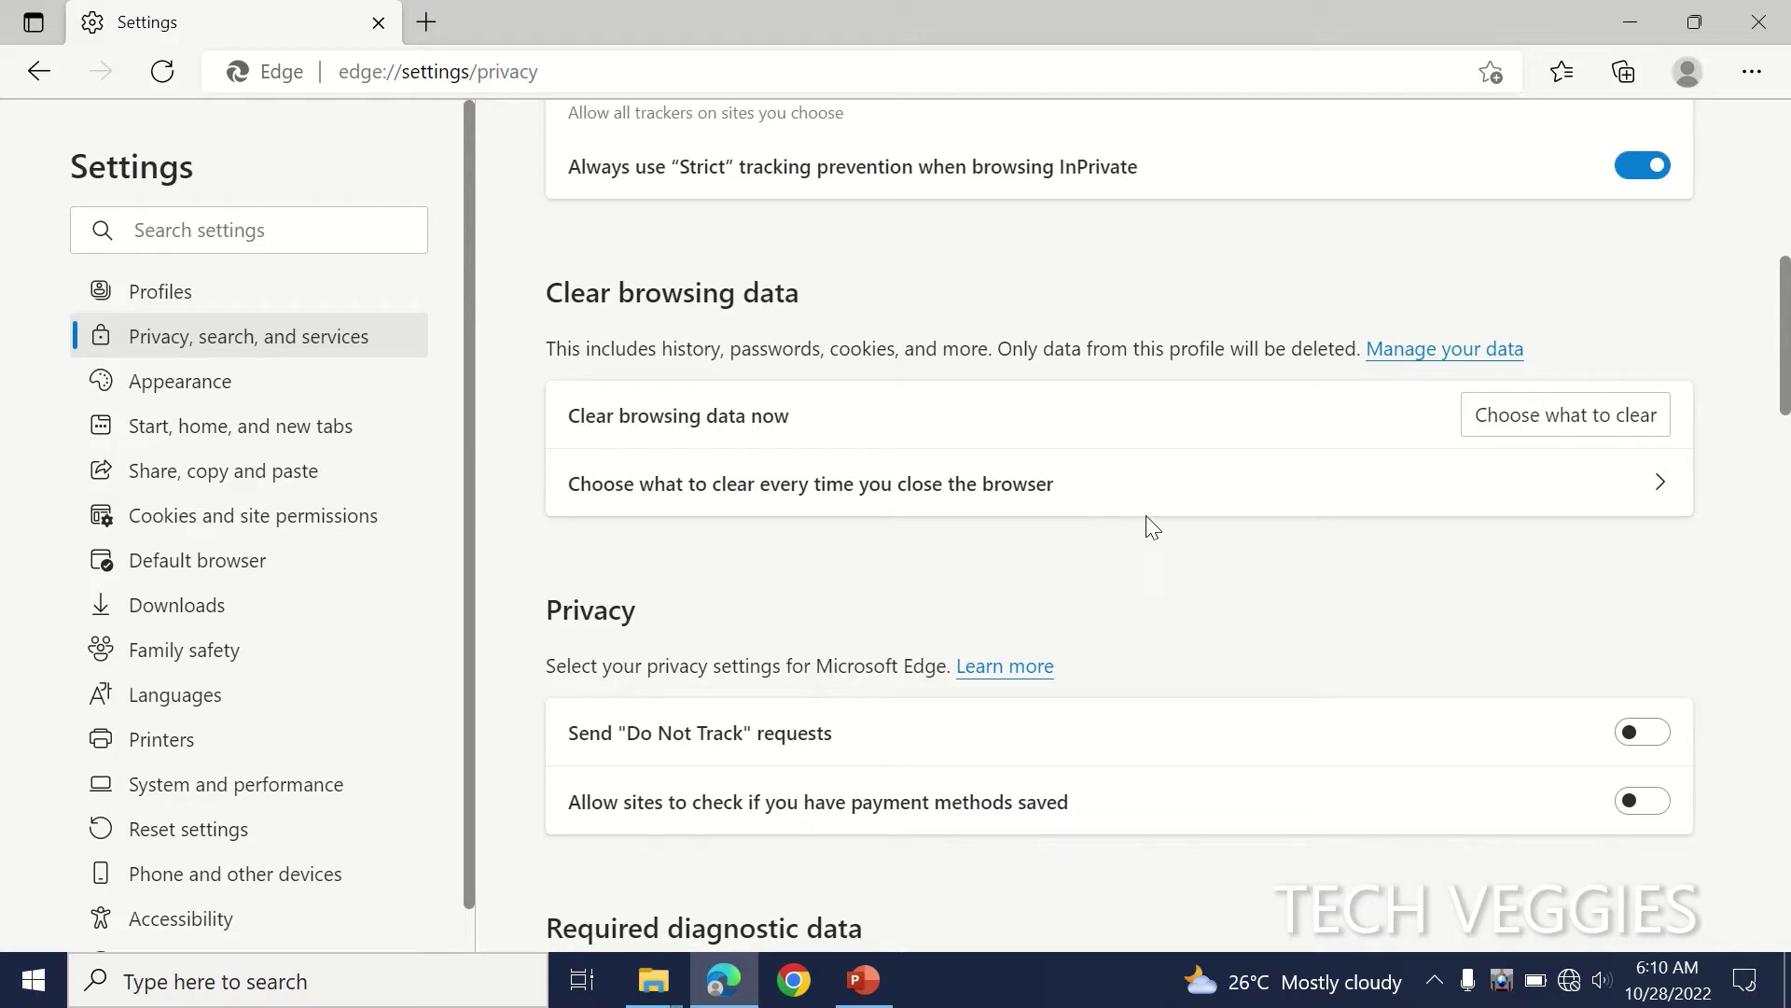
Open Choose what to clear, keep All time, and review the data types checked except Media Foundation data.
click(1601, 421)
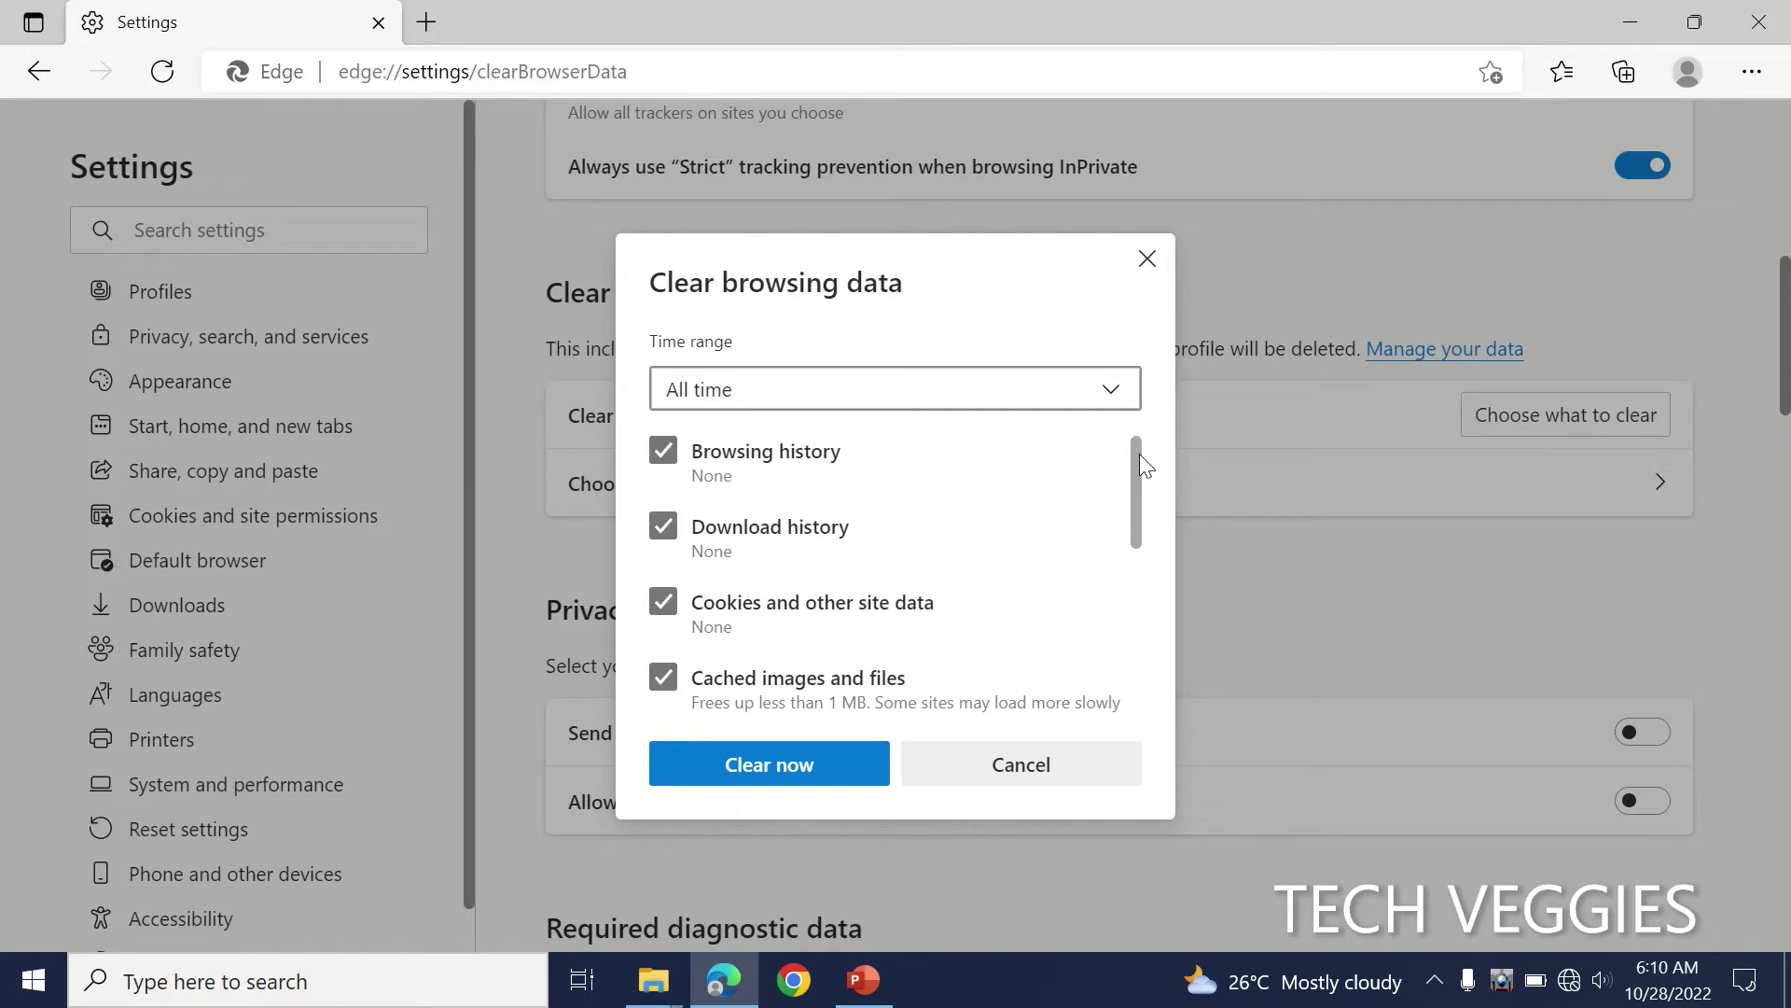
click(1121, 406)
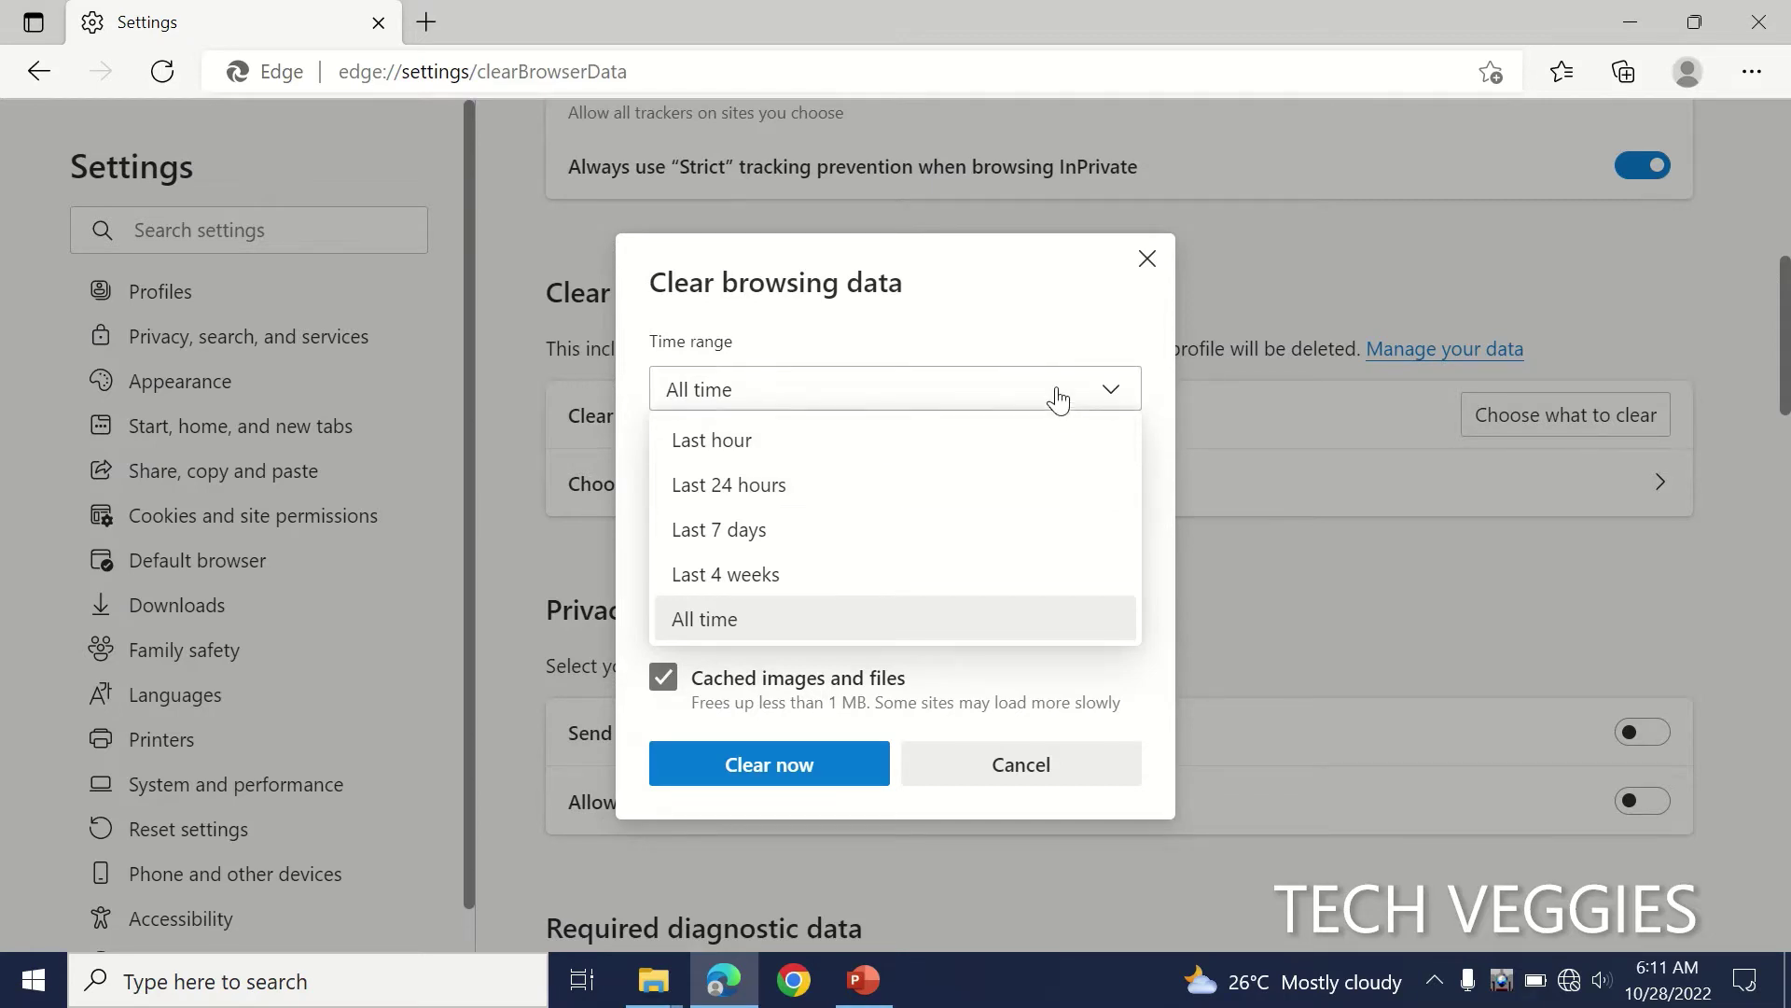
click(999, 338)
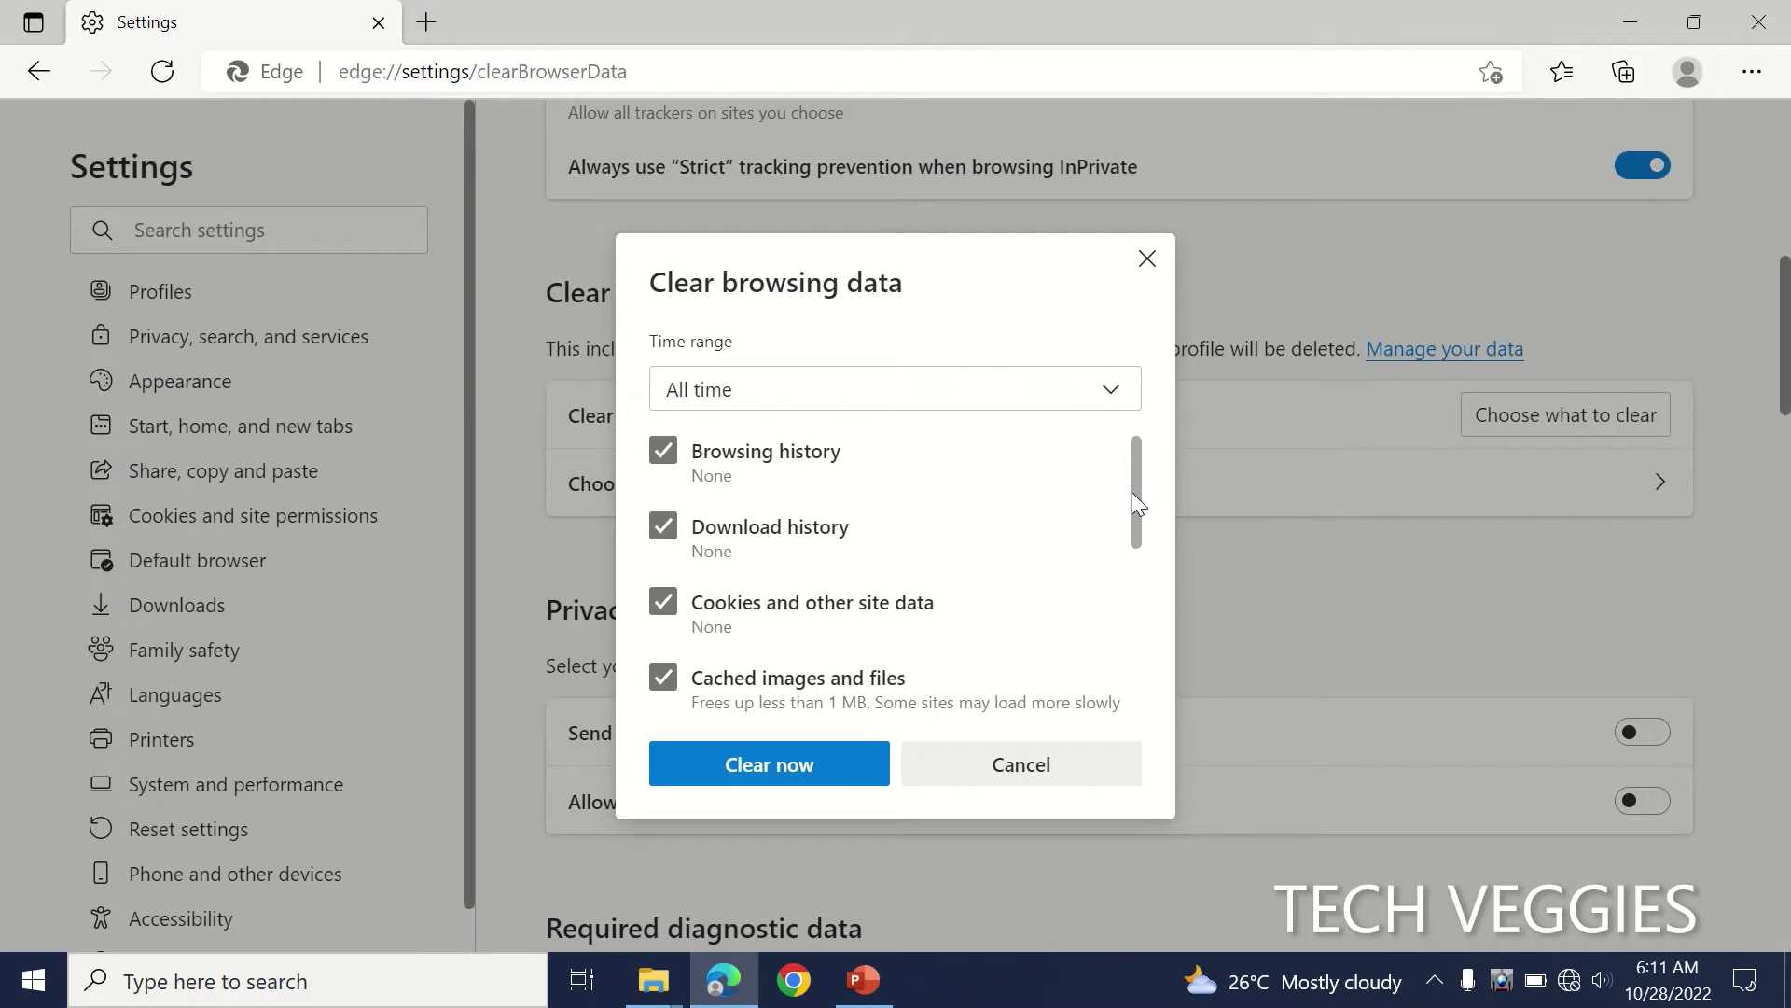
drag(1132, 493, 1130, 554)
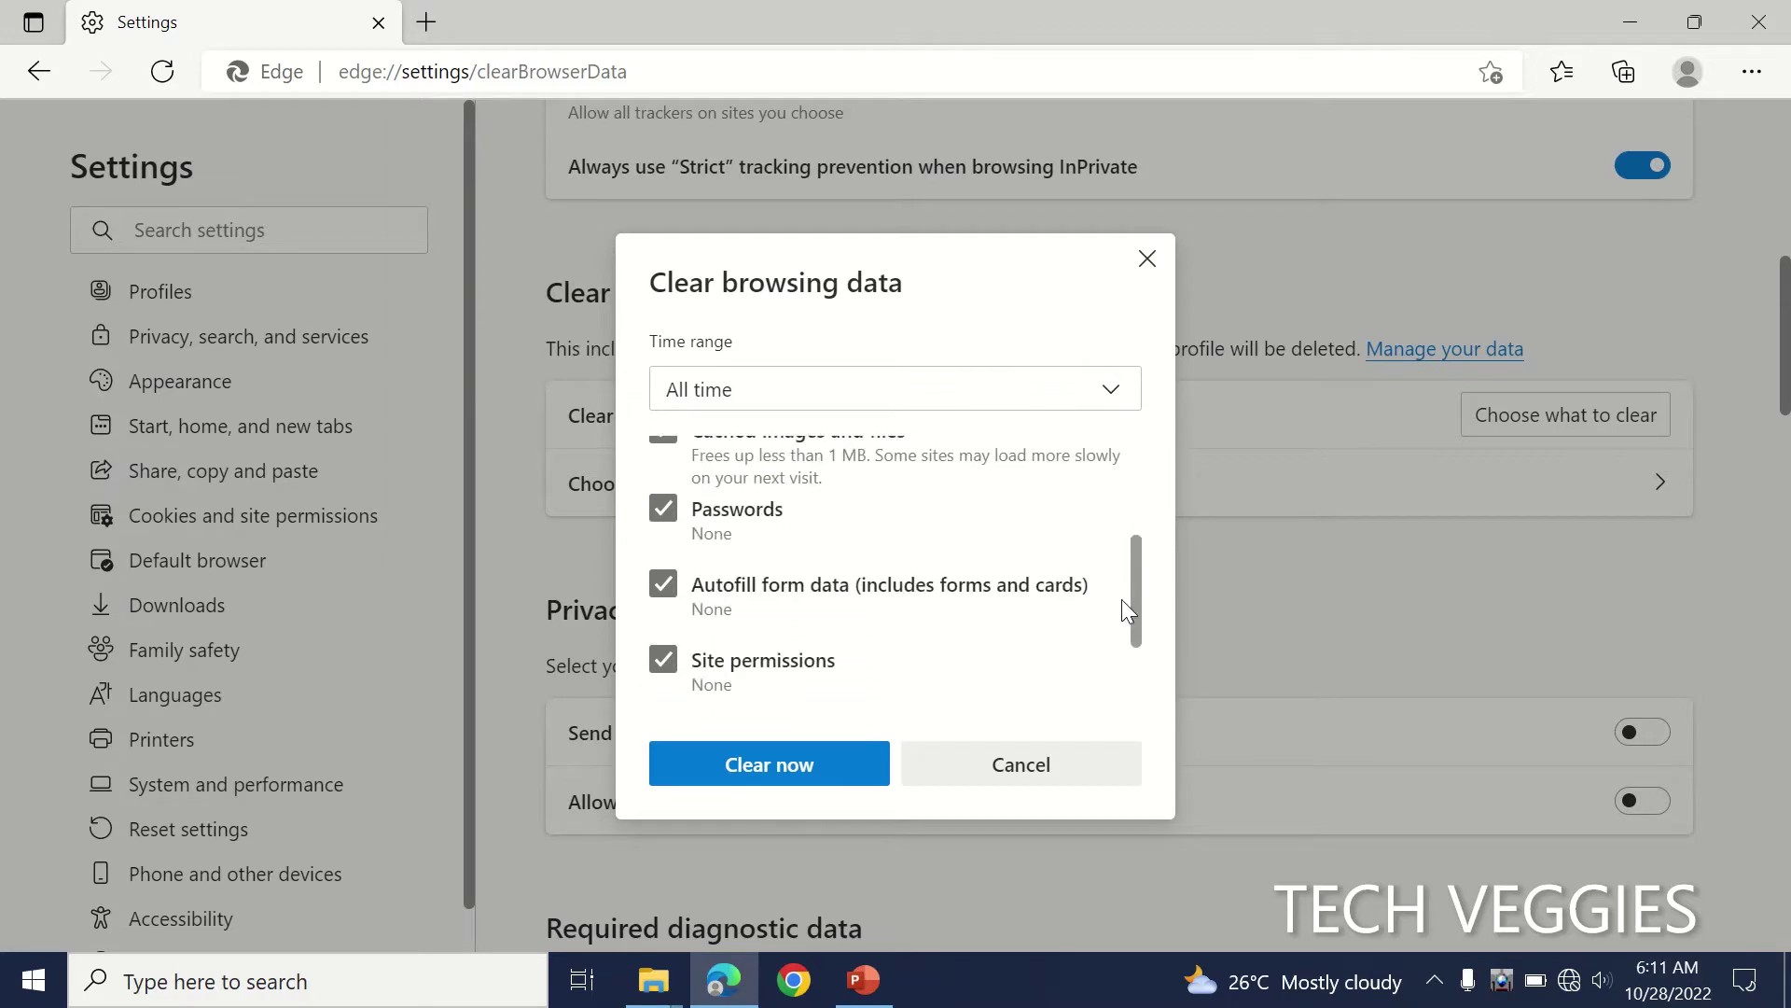
scroll(1121, 606, down, 2)
scroll(1120, 616, up, 2)
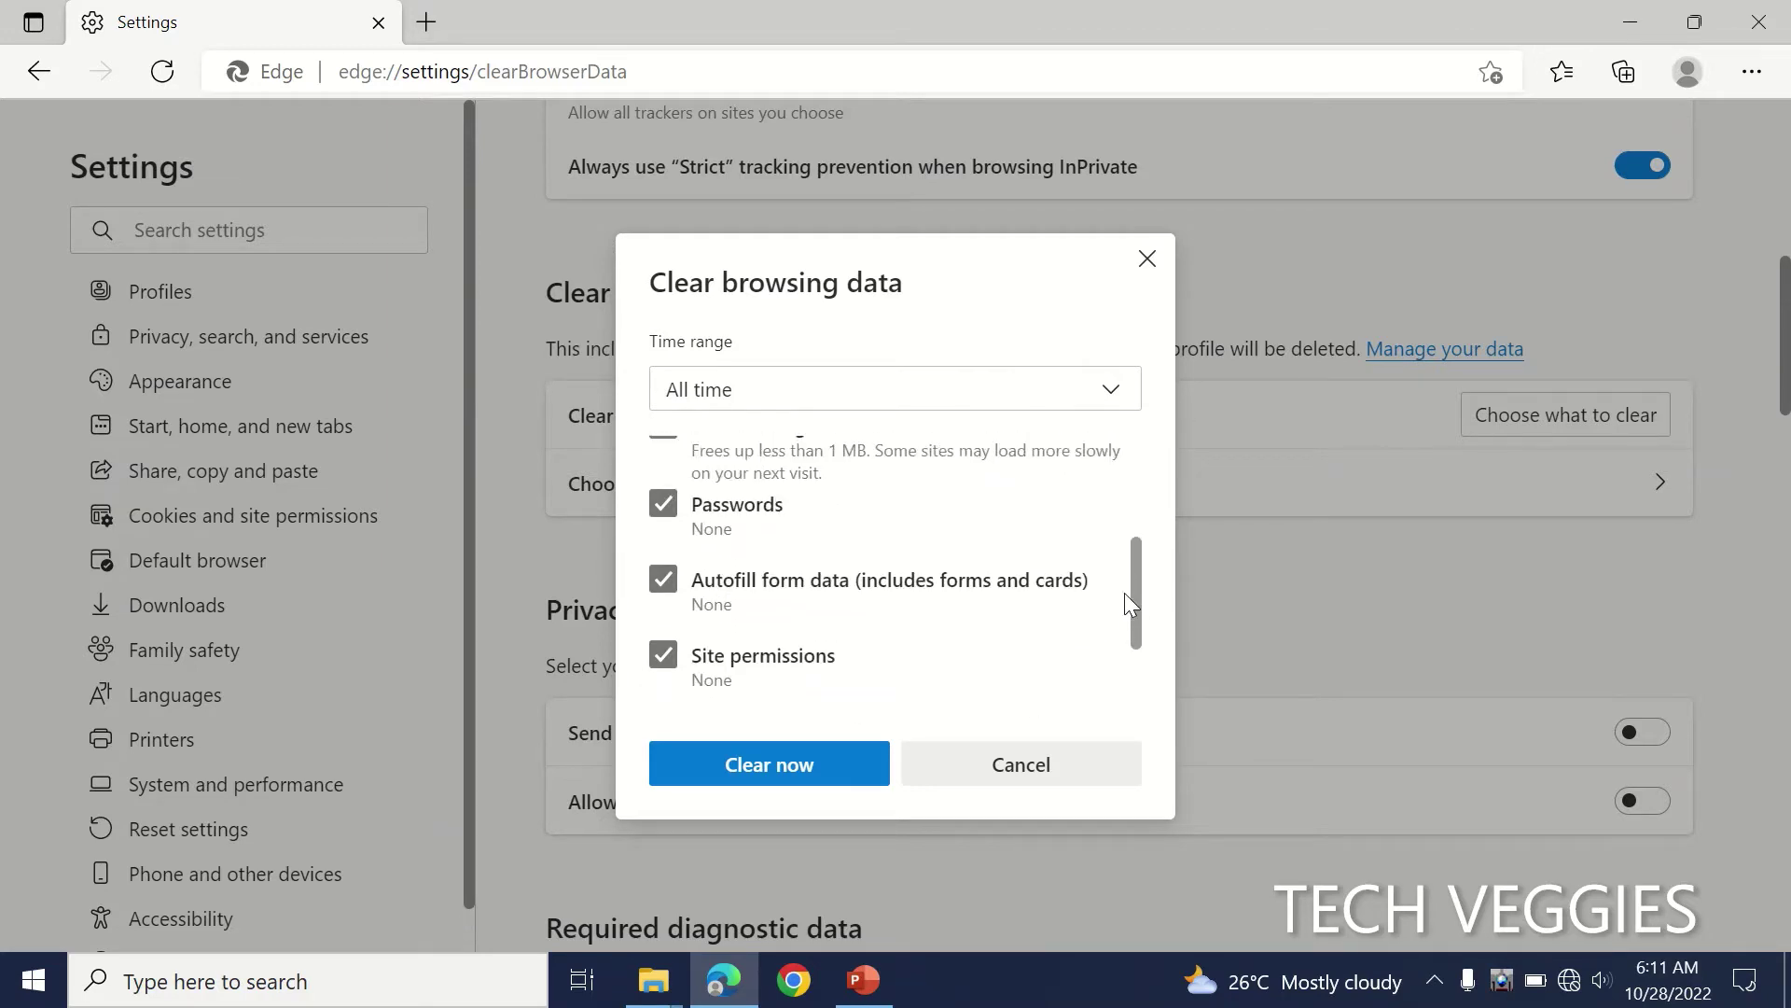
scroll(1125, 597, down, 1)
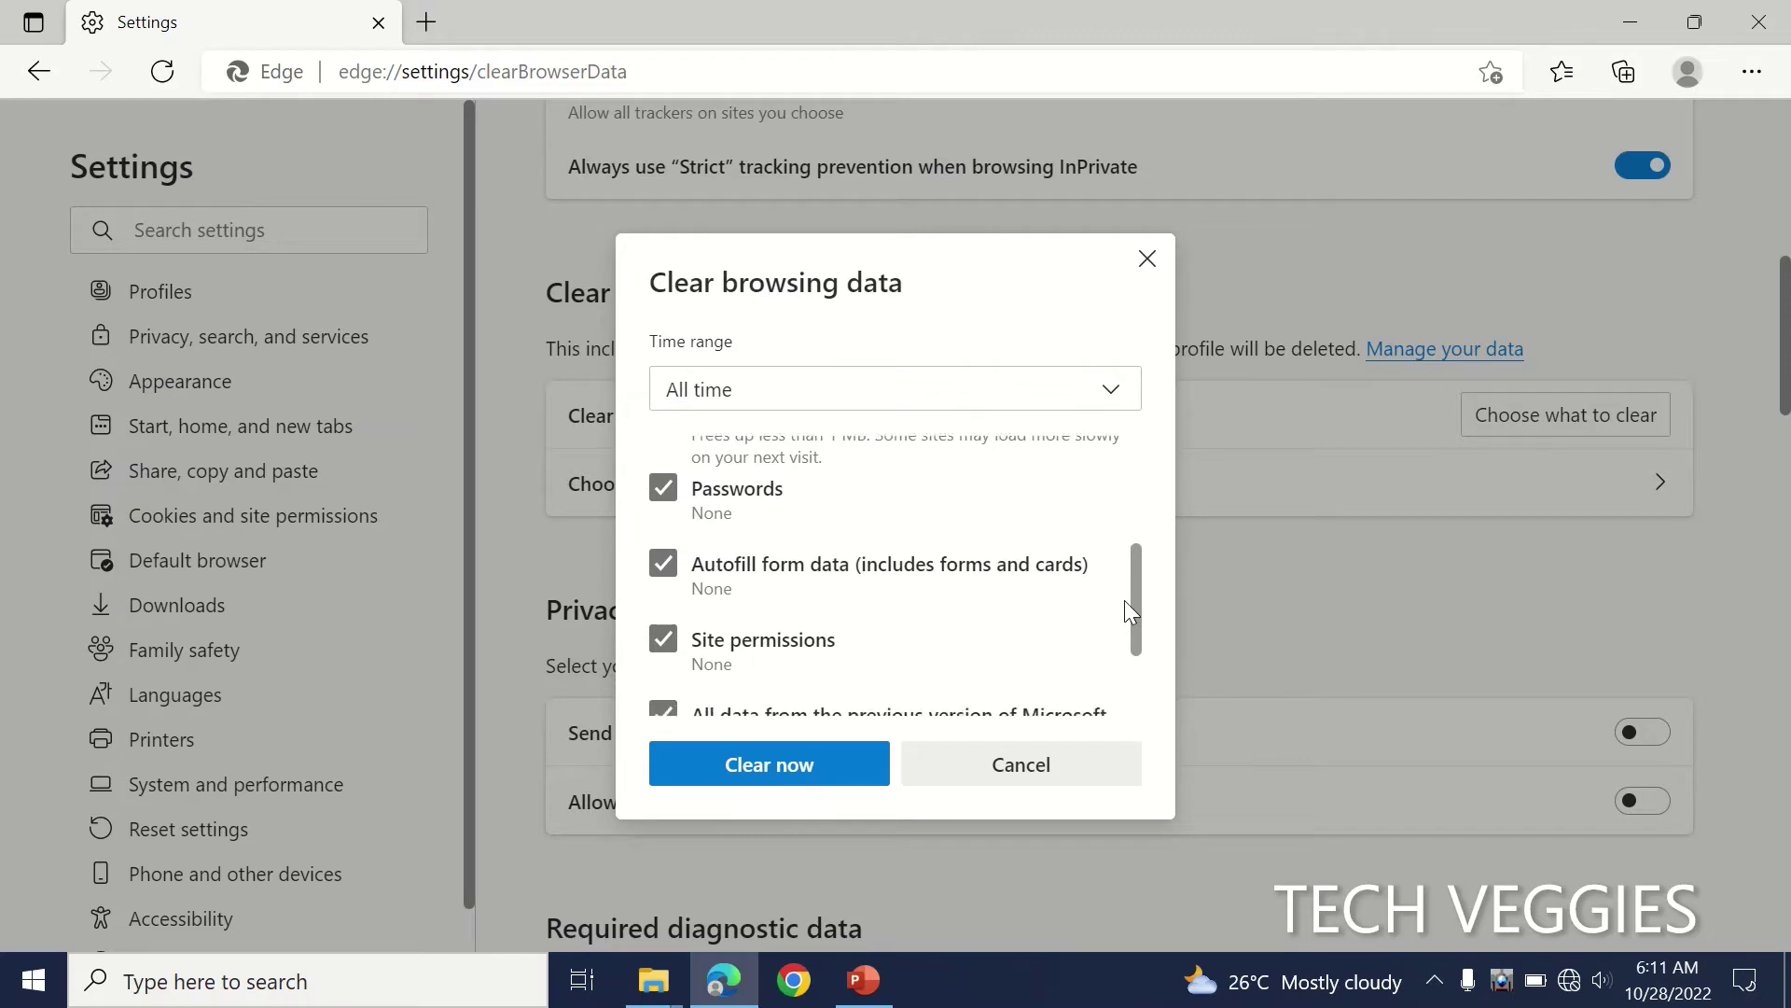
scroll(1126, 603, down, 1)
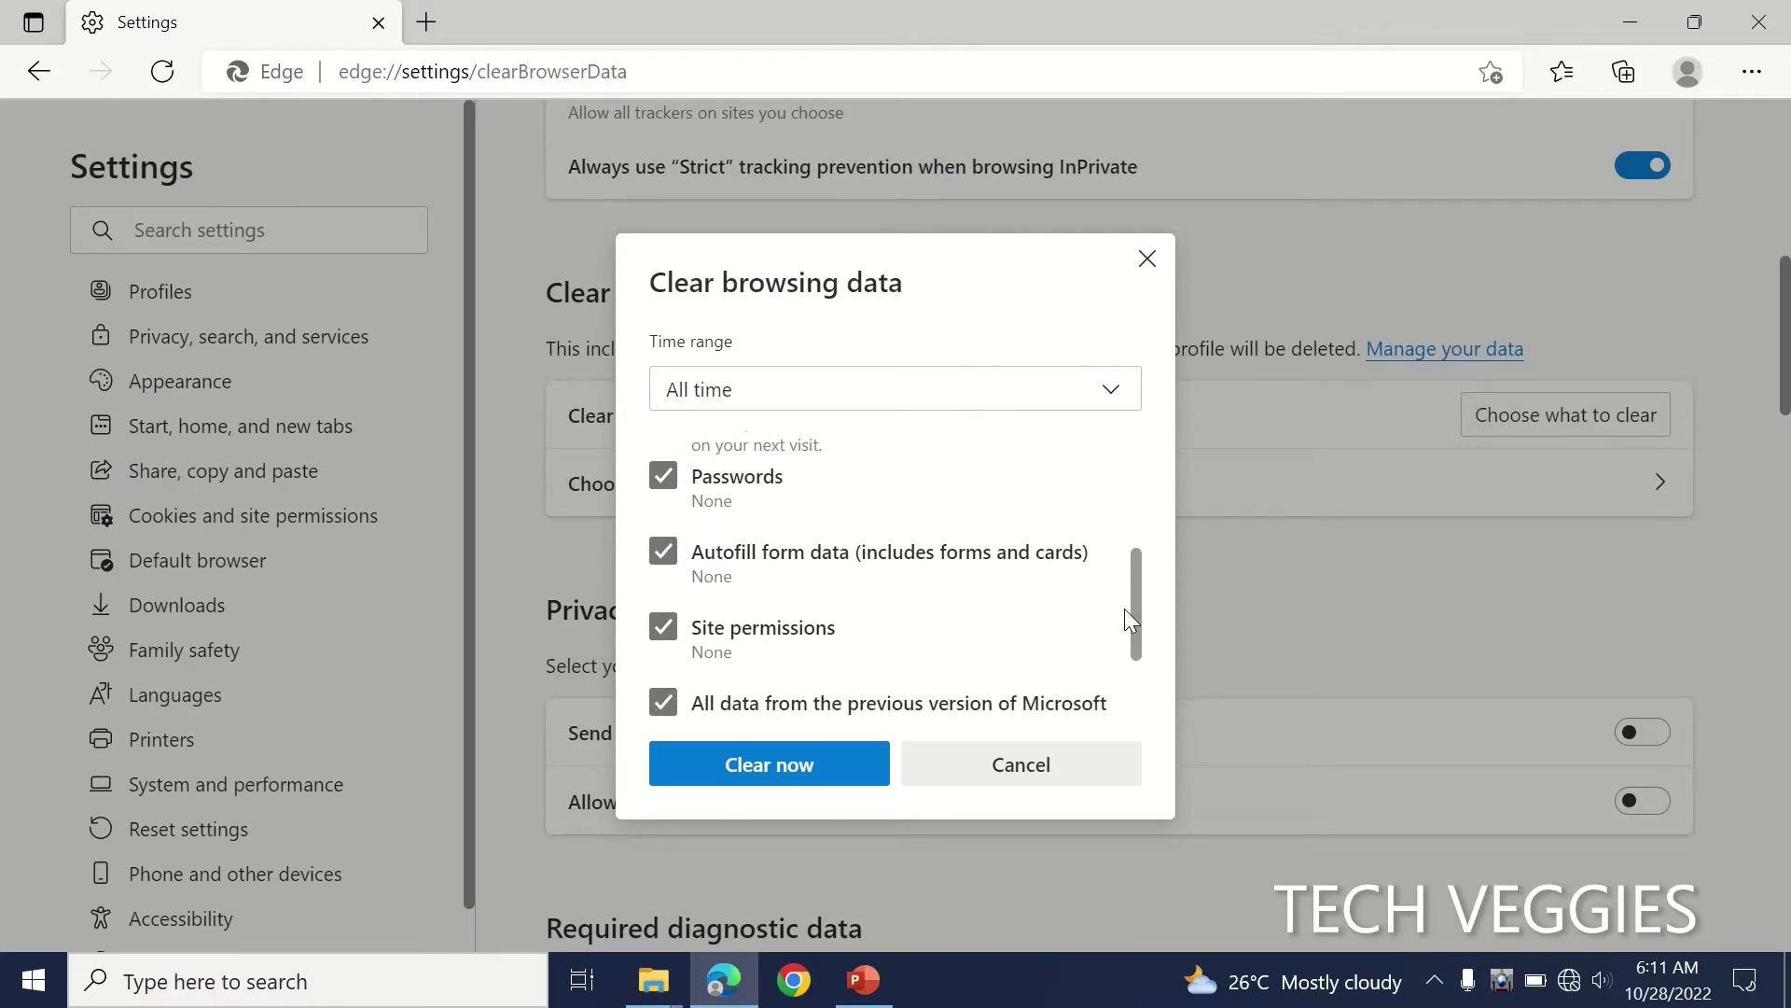
scroll(1125, 607, down, 1)
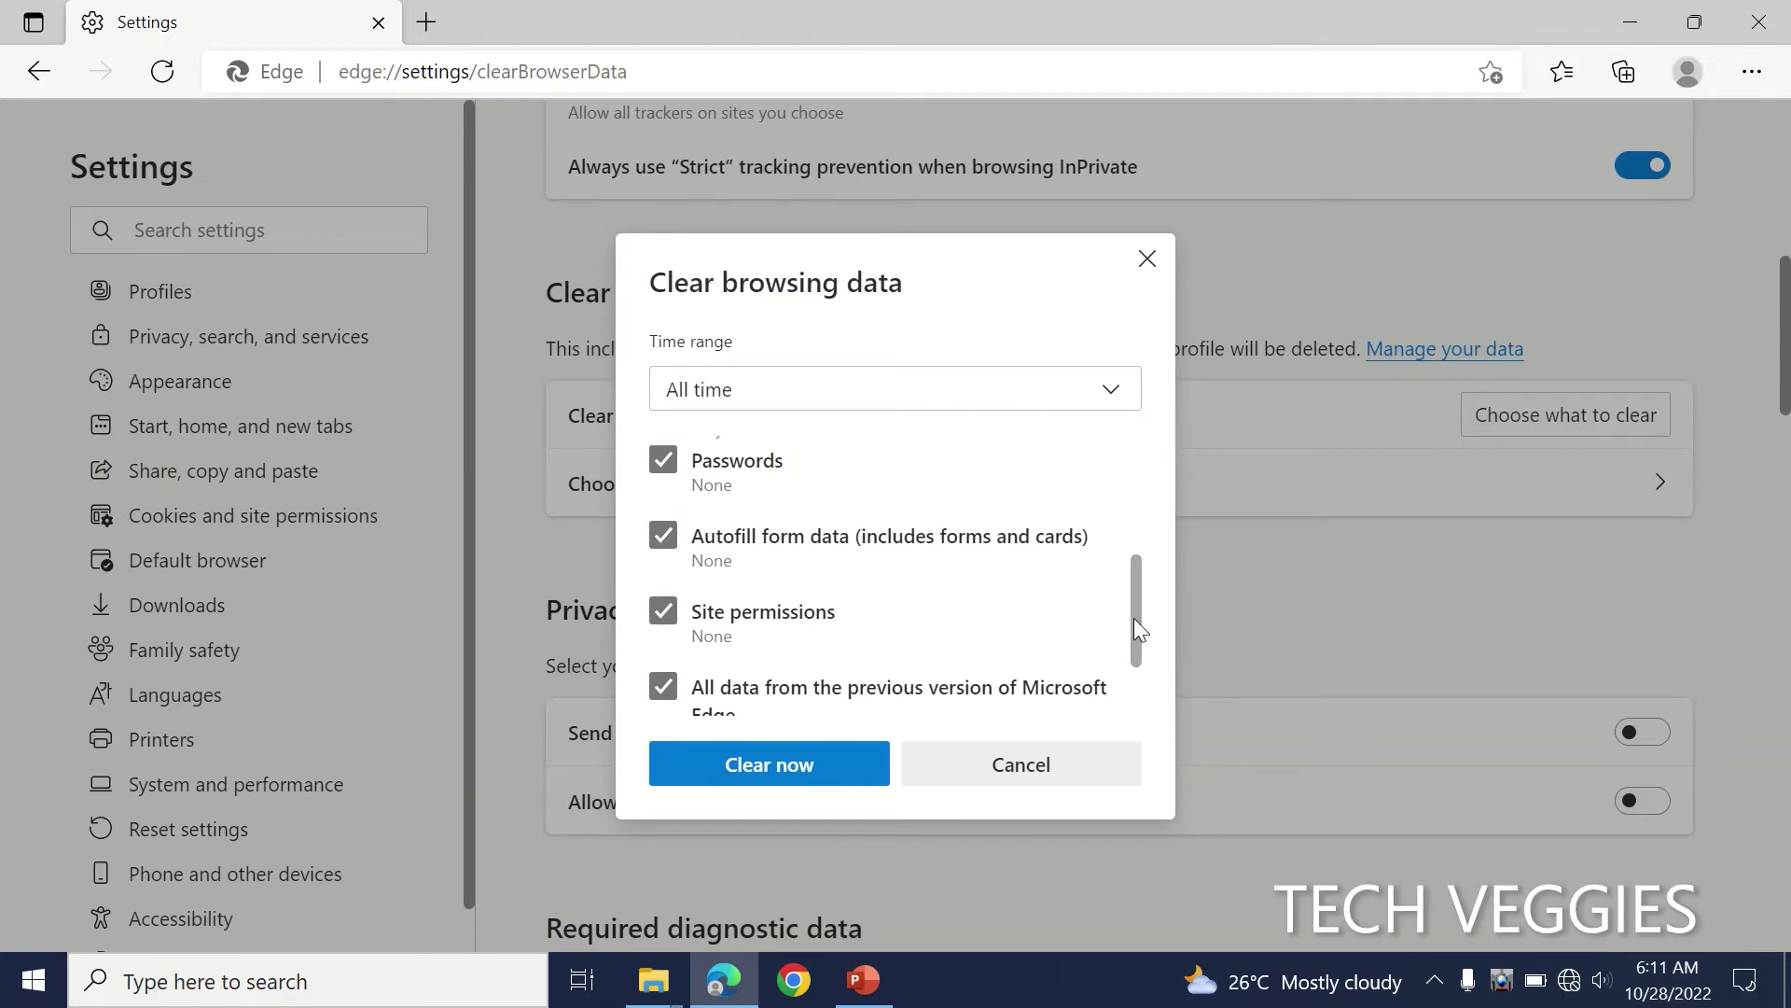
drag(1134, 619, 1130, 675)
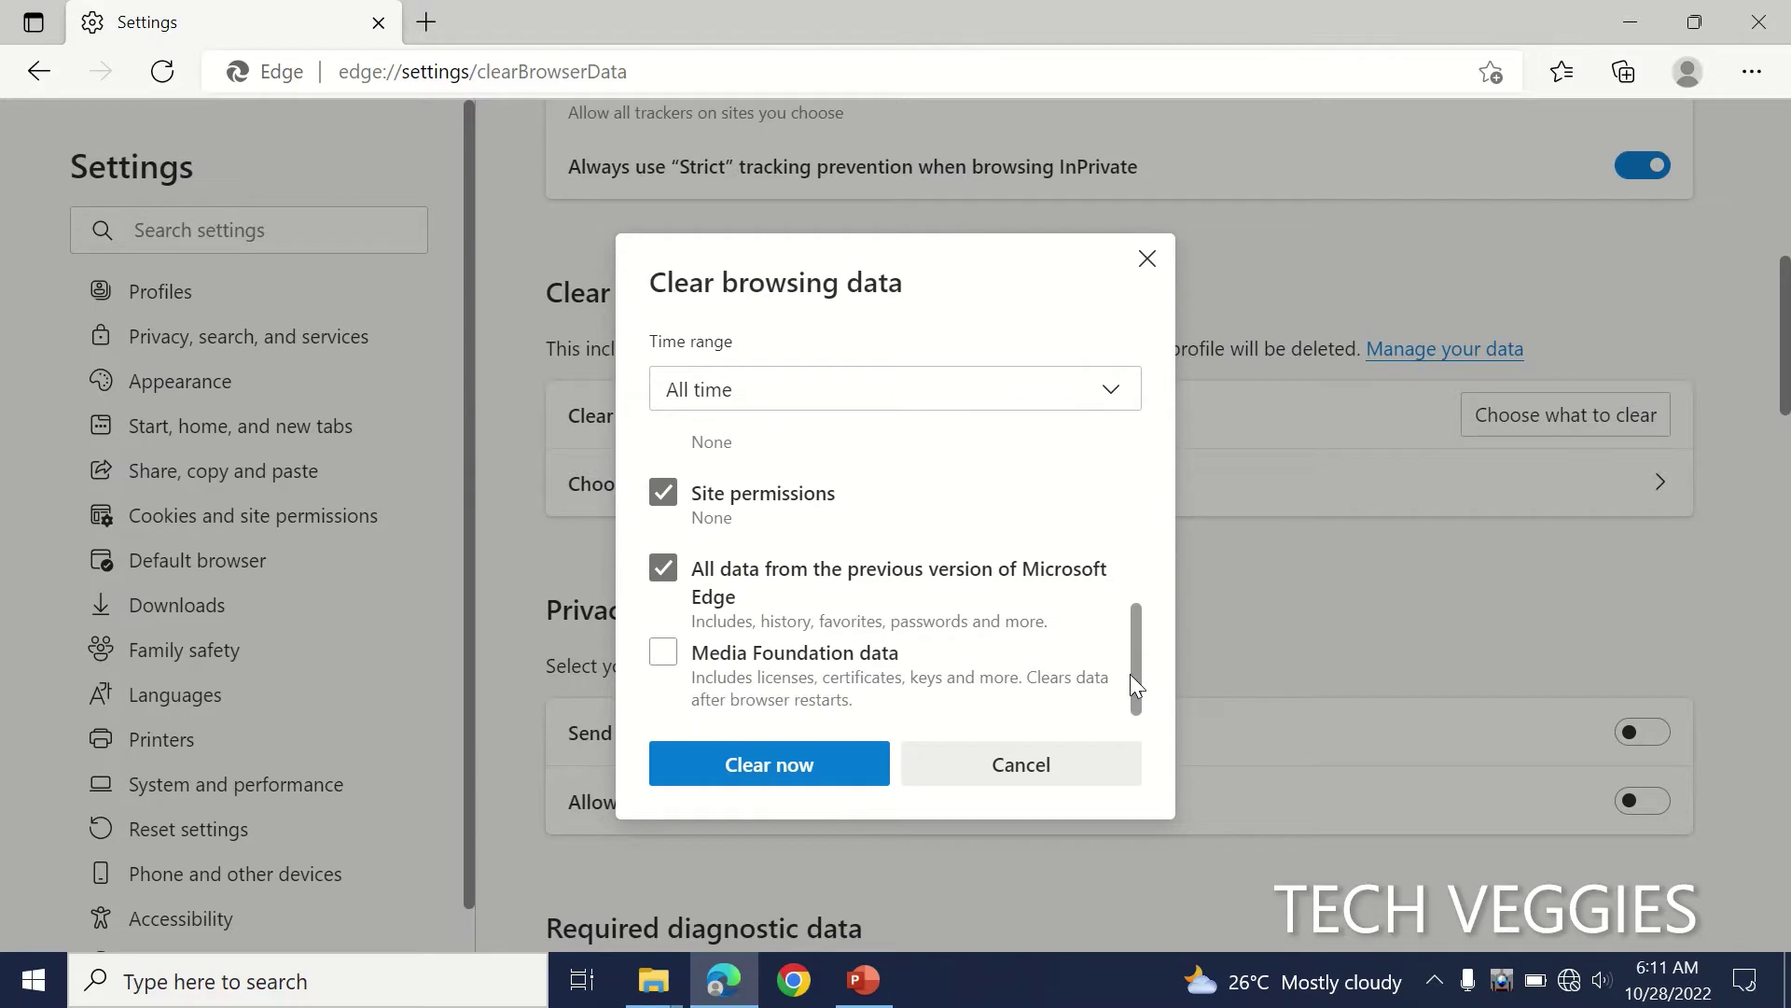
Clear the all-time browsing data, then review the clear-on-close toggles, all switched on.
click(842, 774)
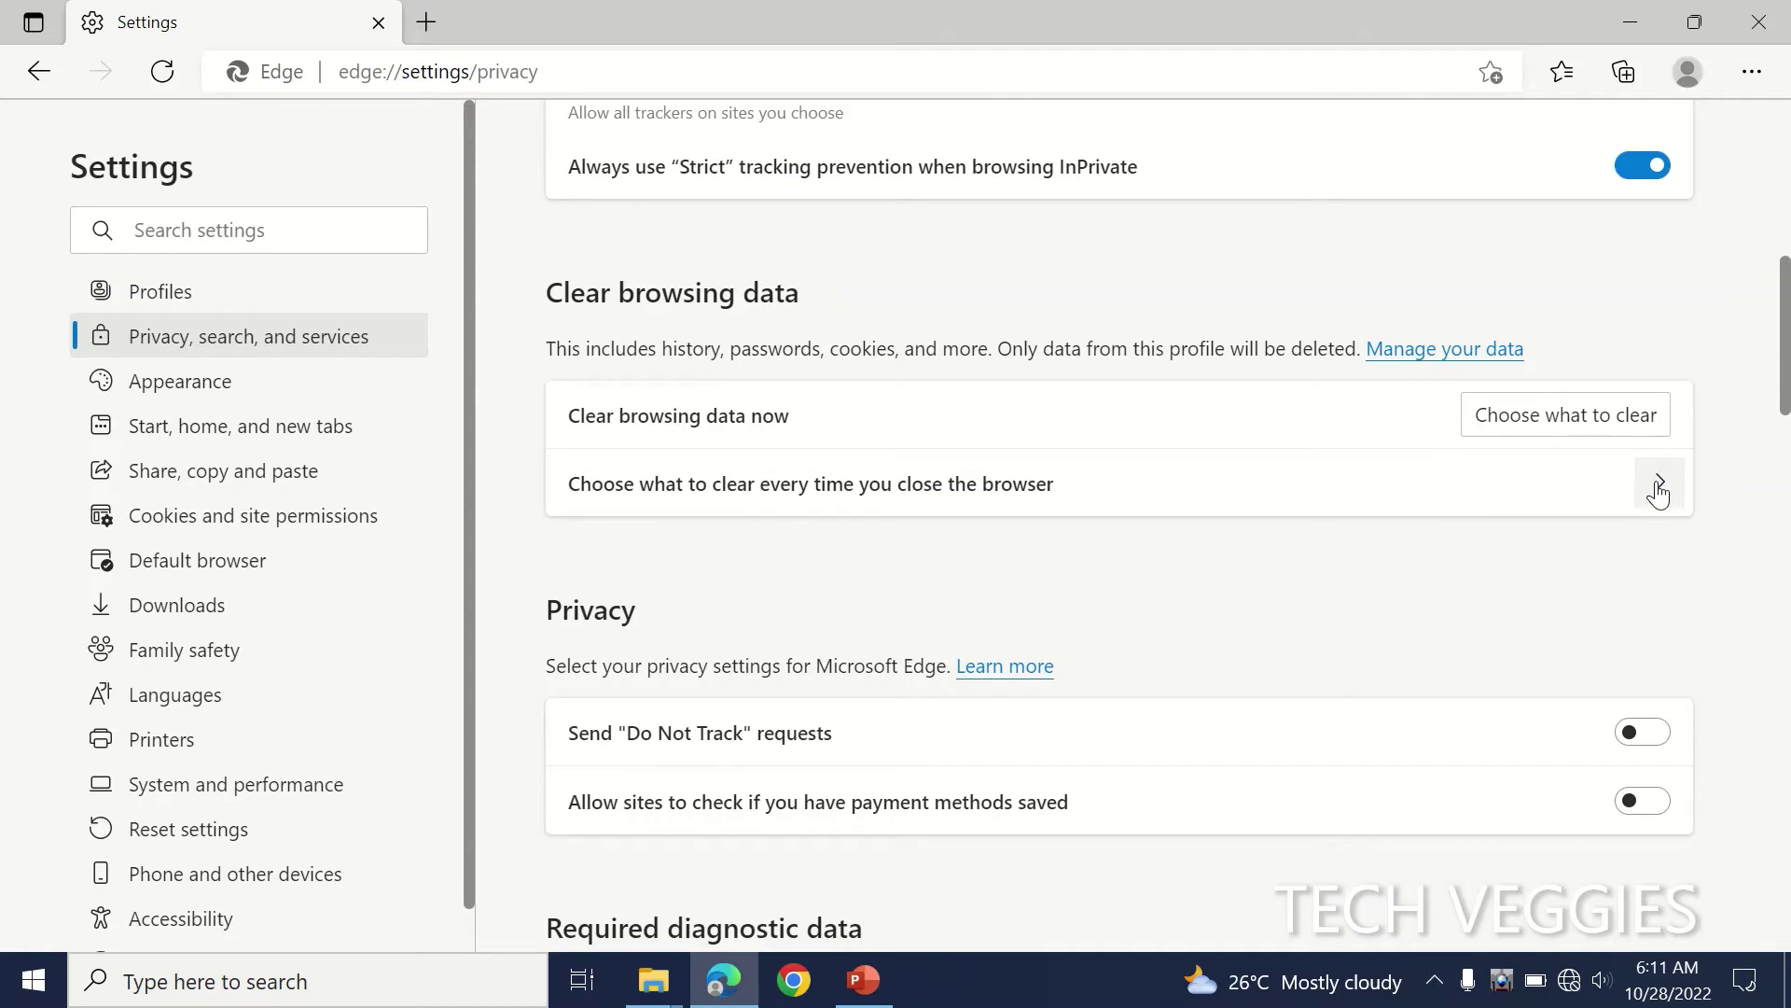
click(1658, 486)
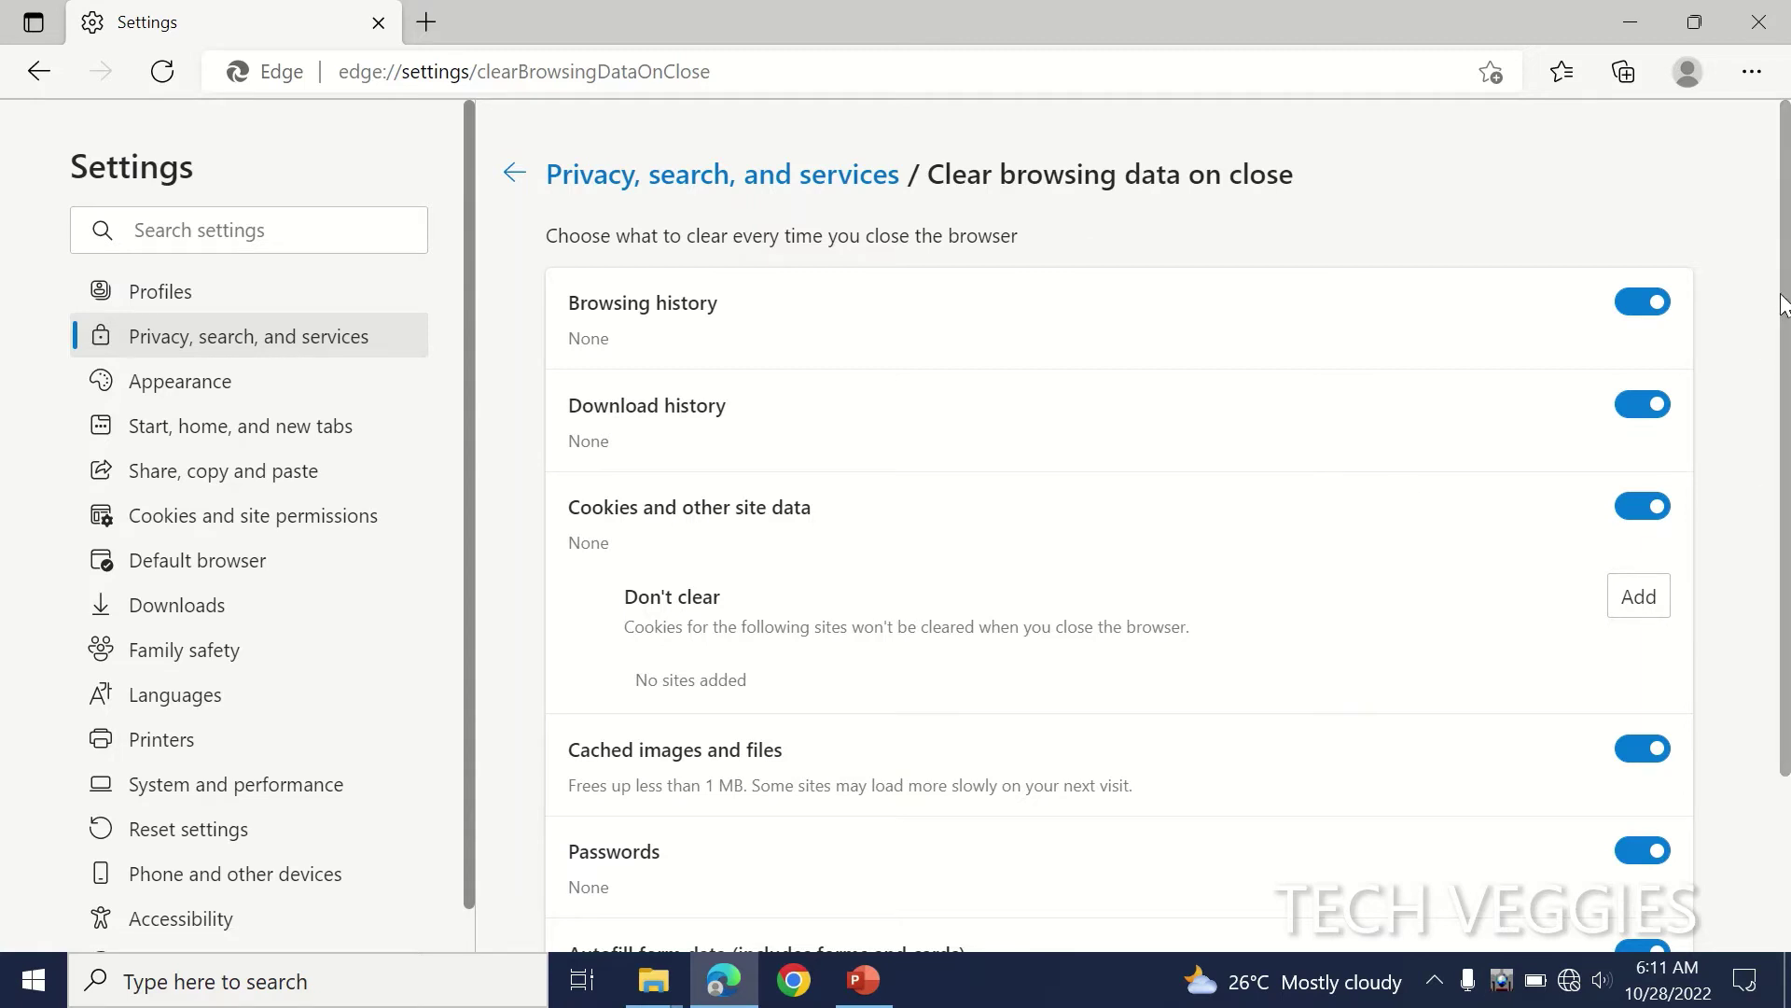
drag(1784, 307, 1784, 490)
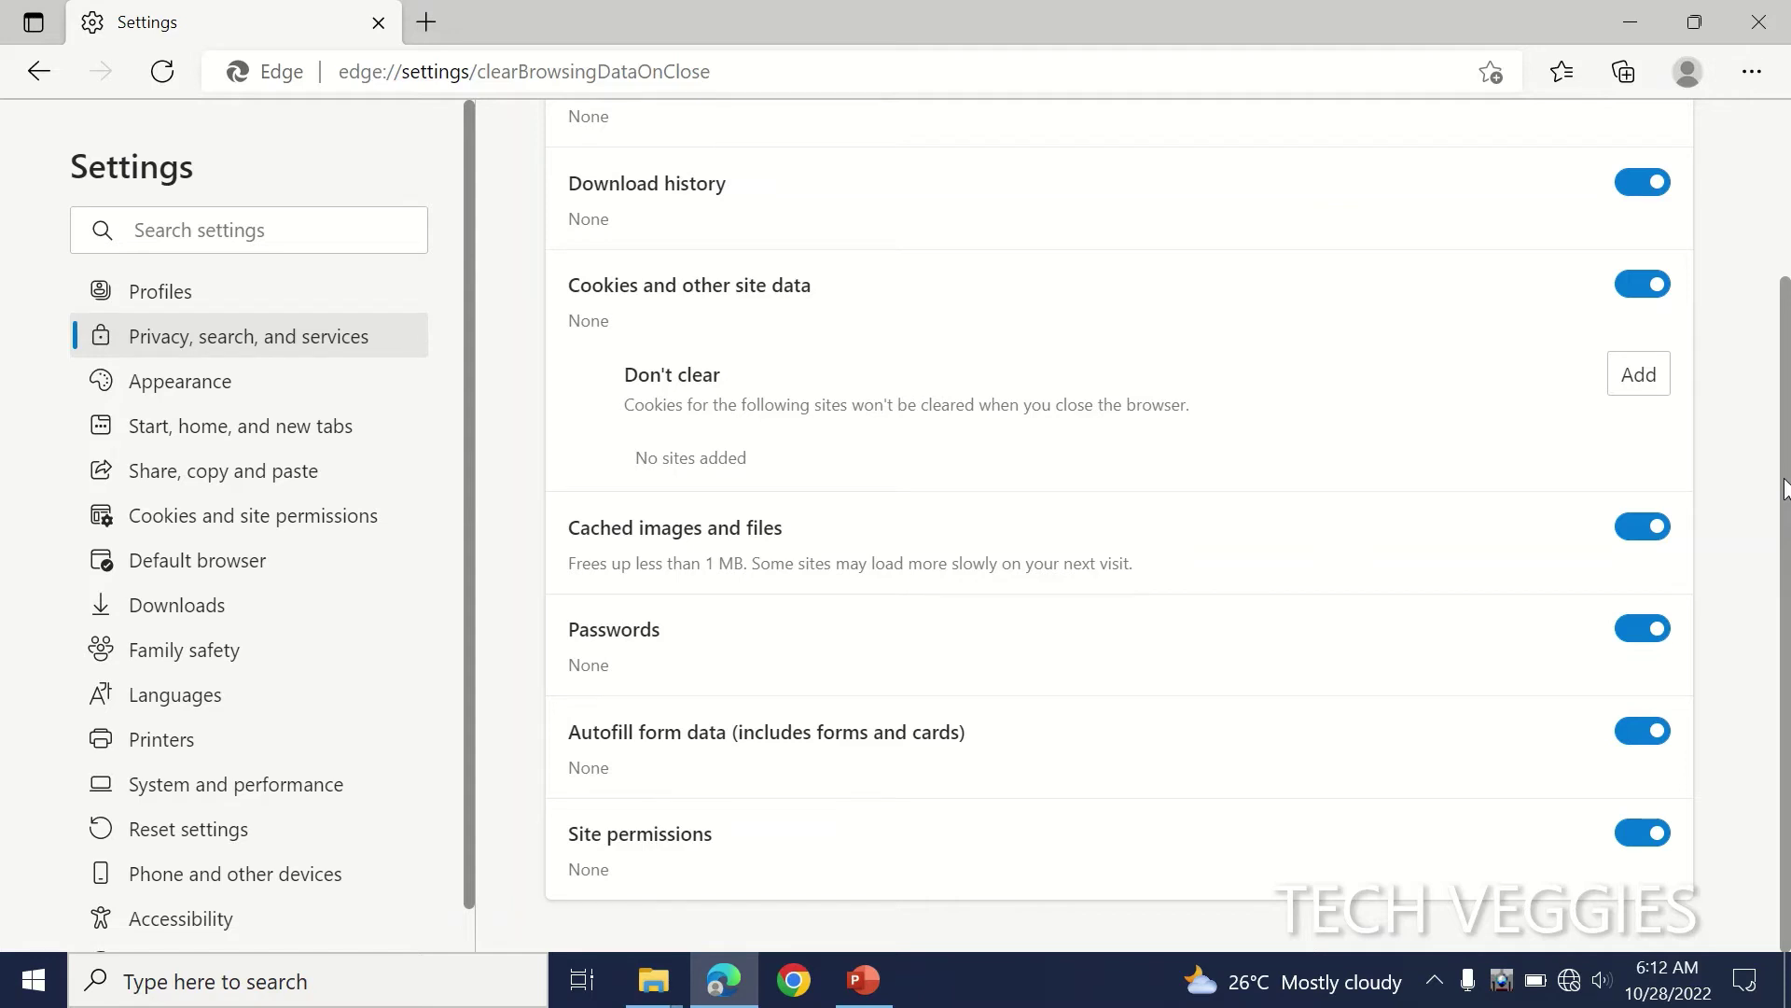
drag(1784, 487, 1780, 282)
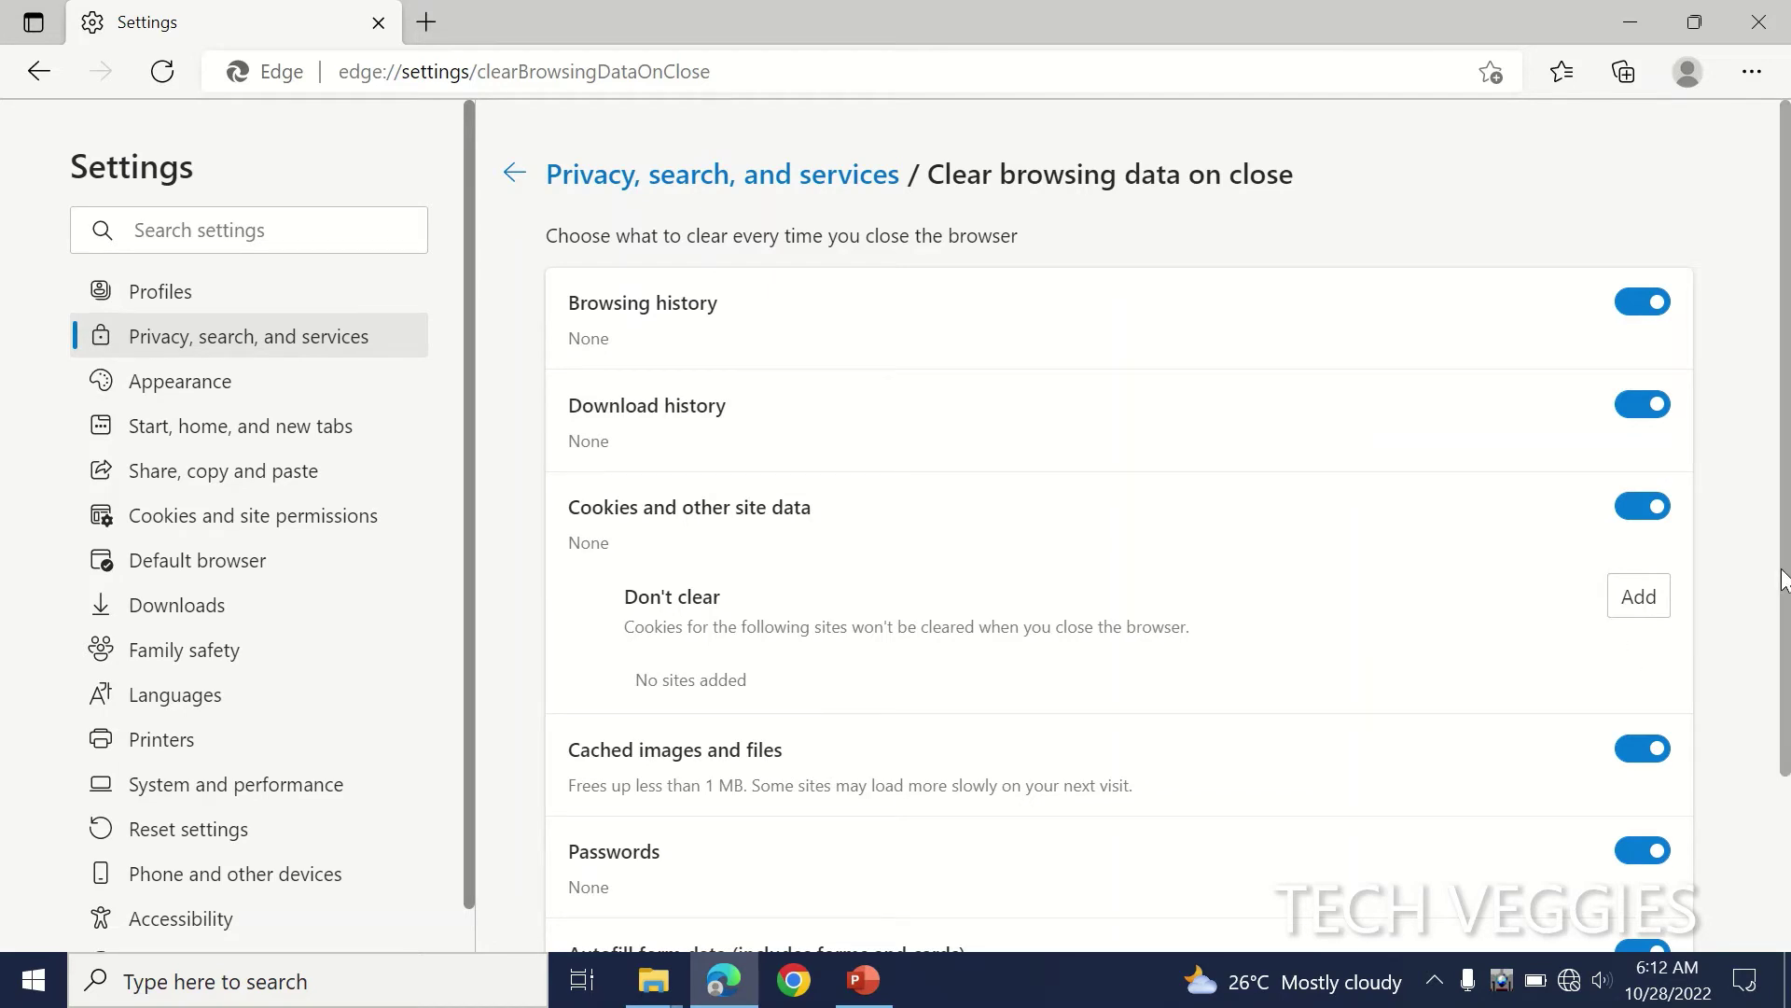
drag(1784, 578, 1766, 765)
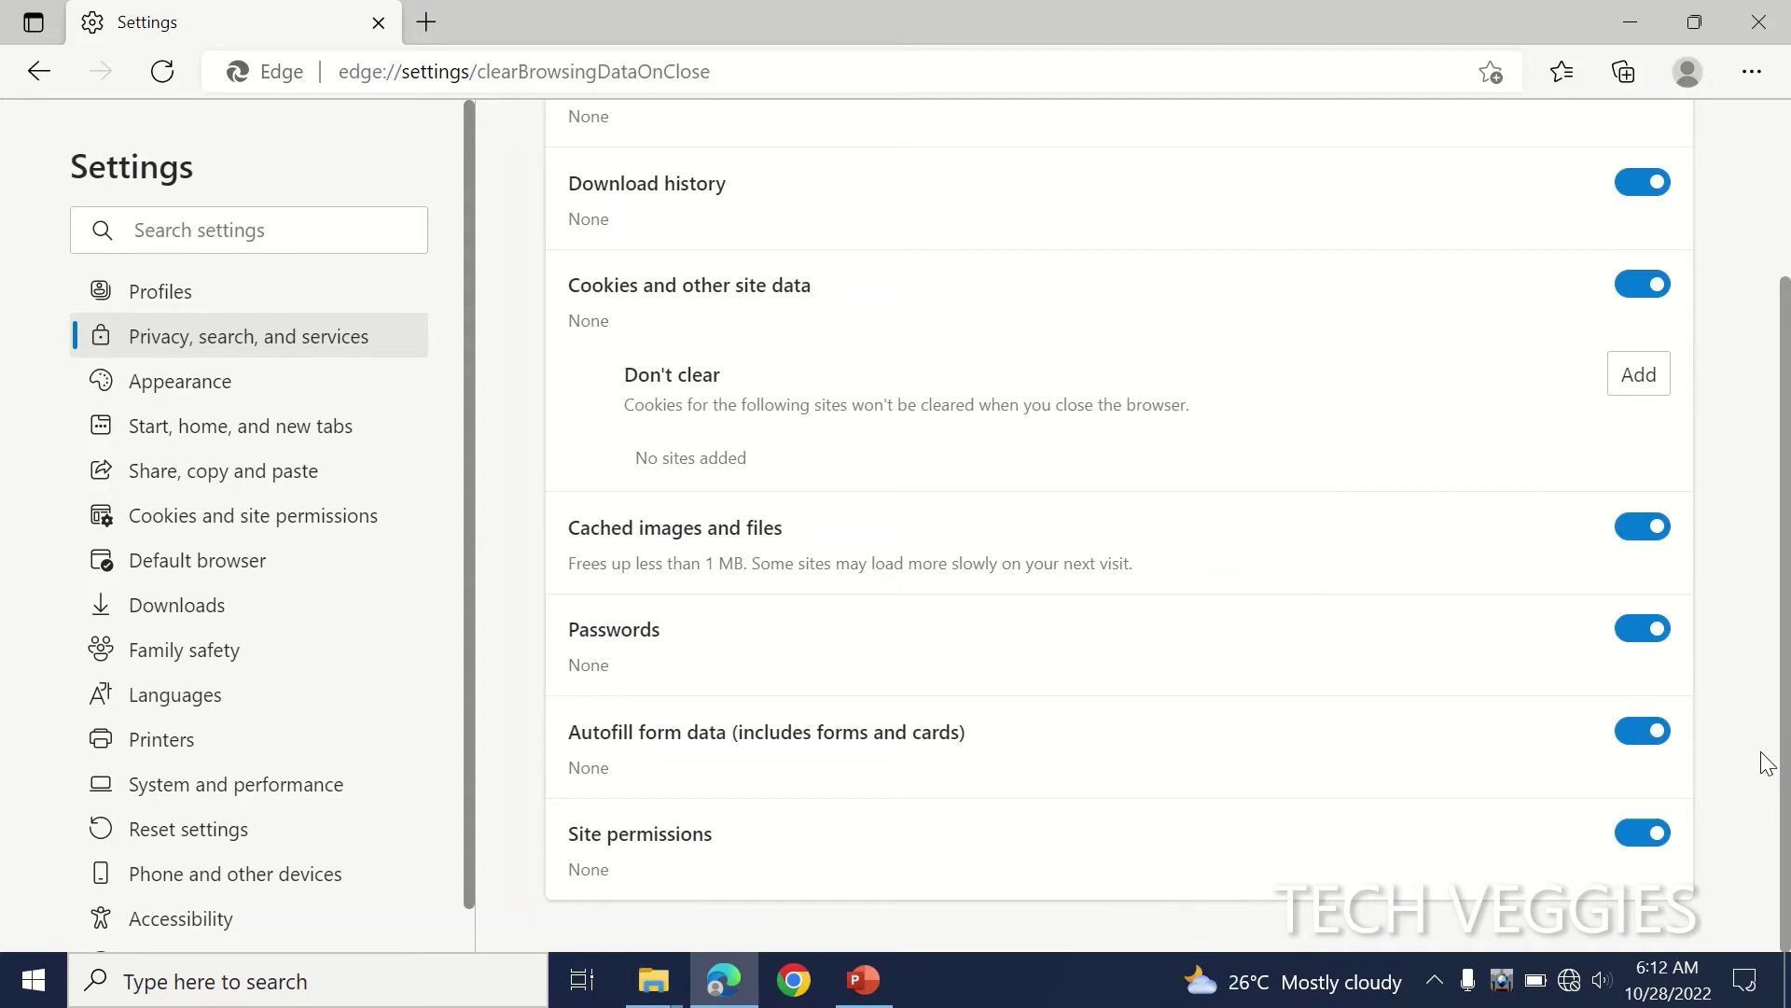
drag(1784, 760, 1788, 571)
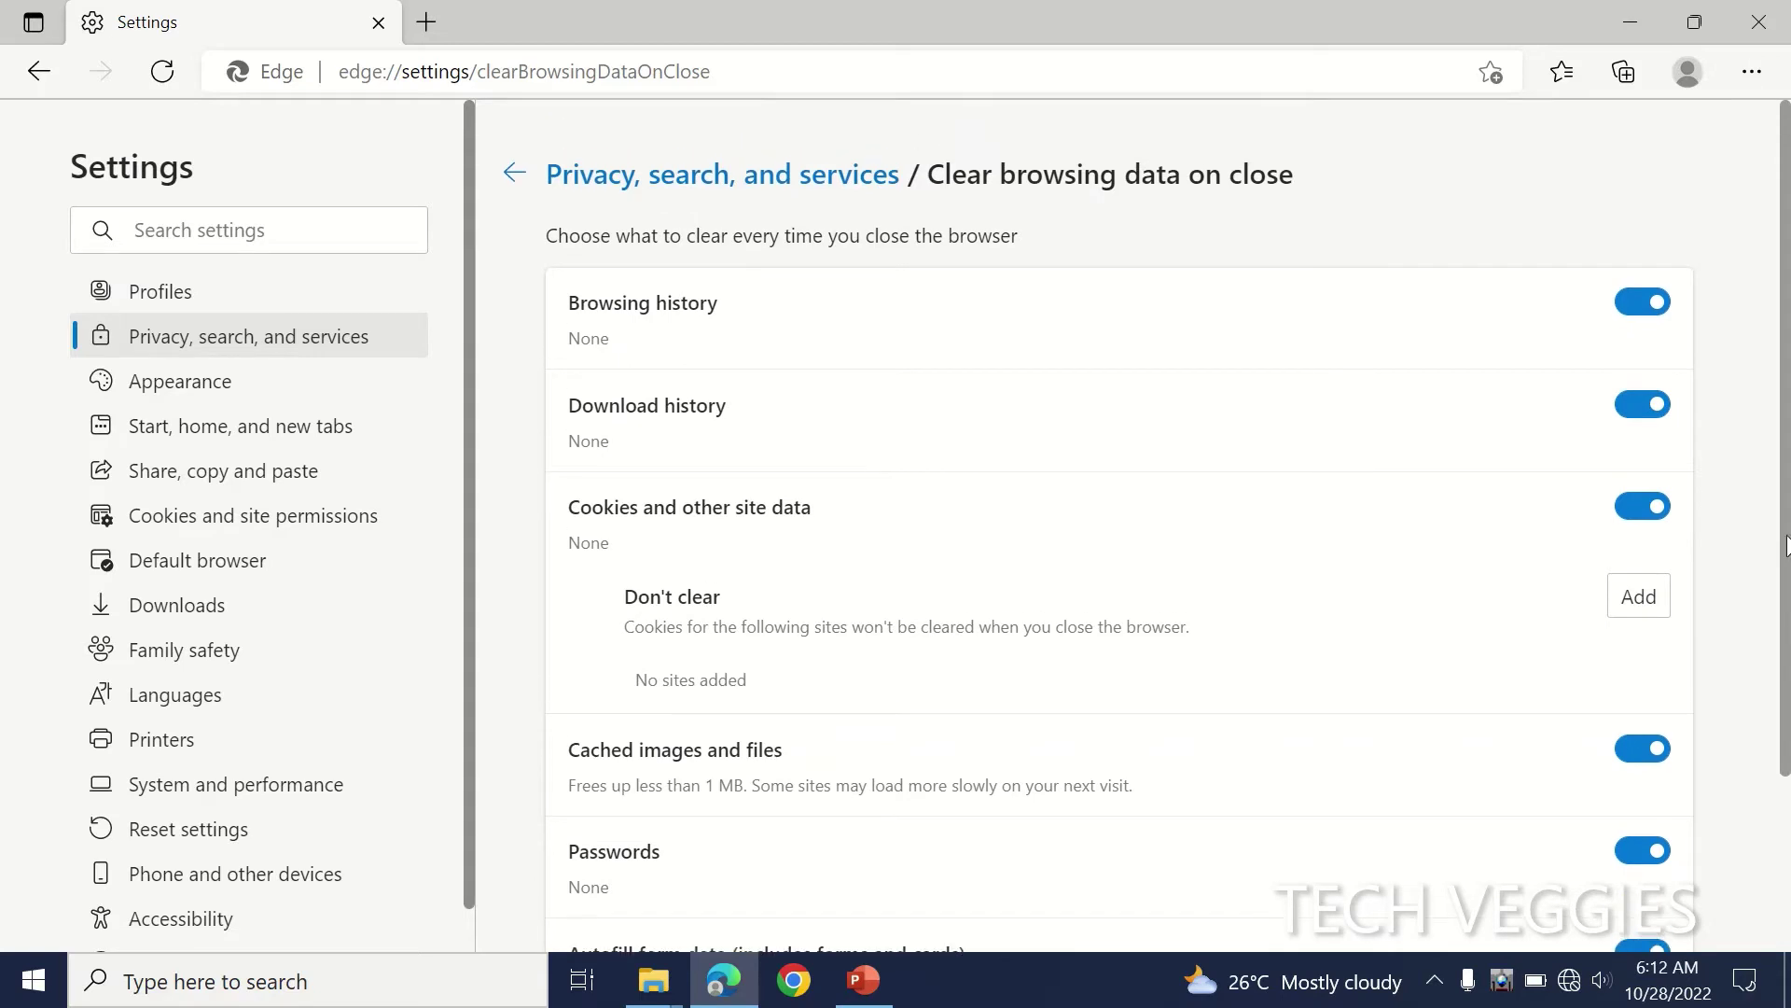
Return to privacy settings and scroll to Security, where SmartScreen, Typosquatting Checker and secure DNS are on.
click(515, 181)
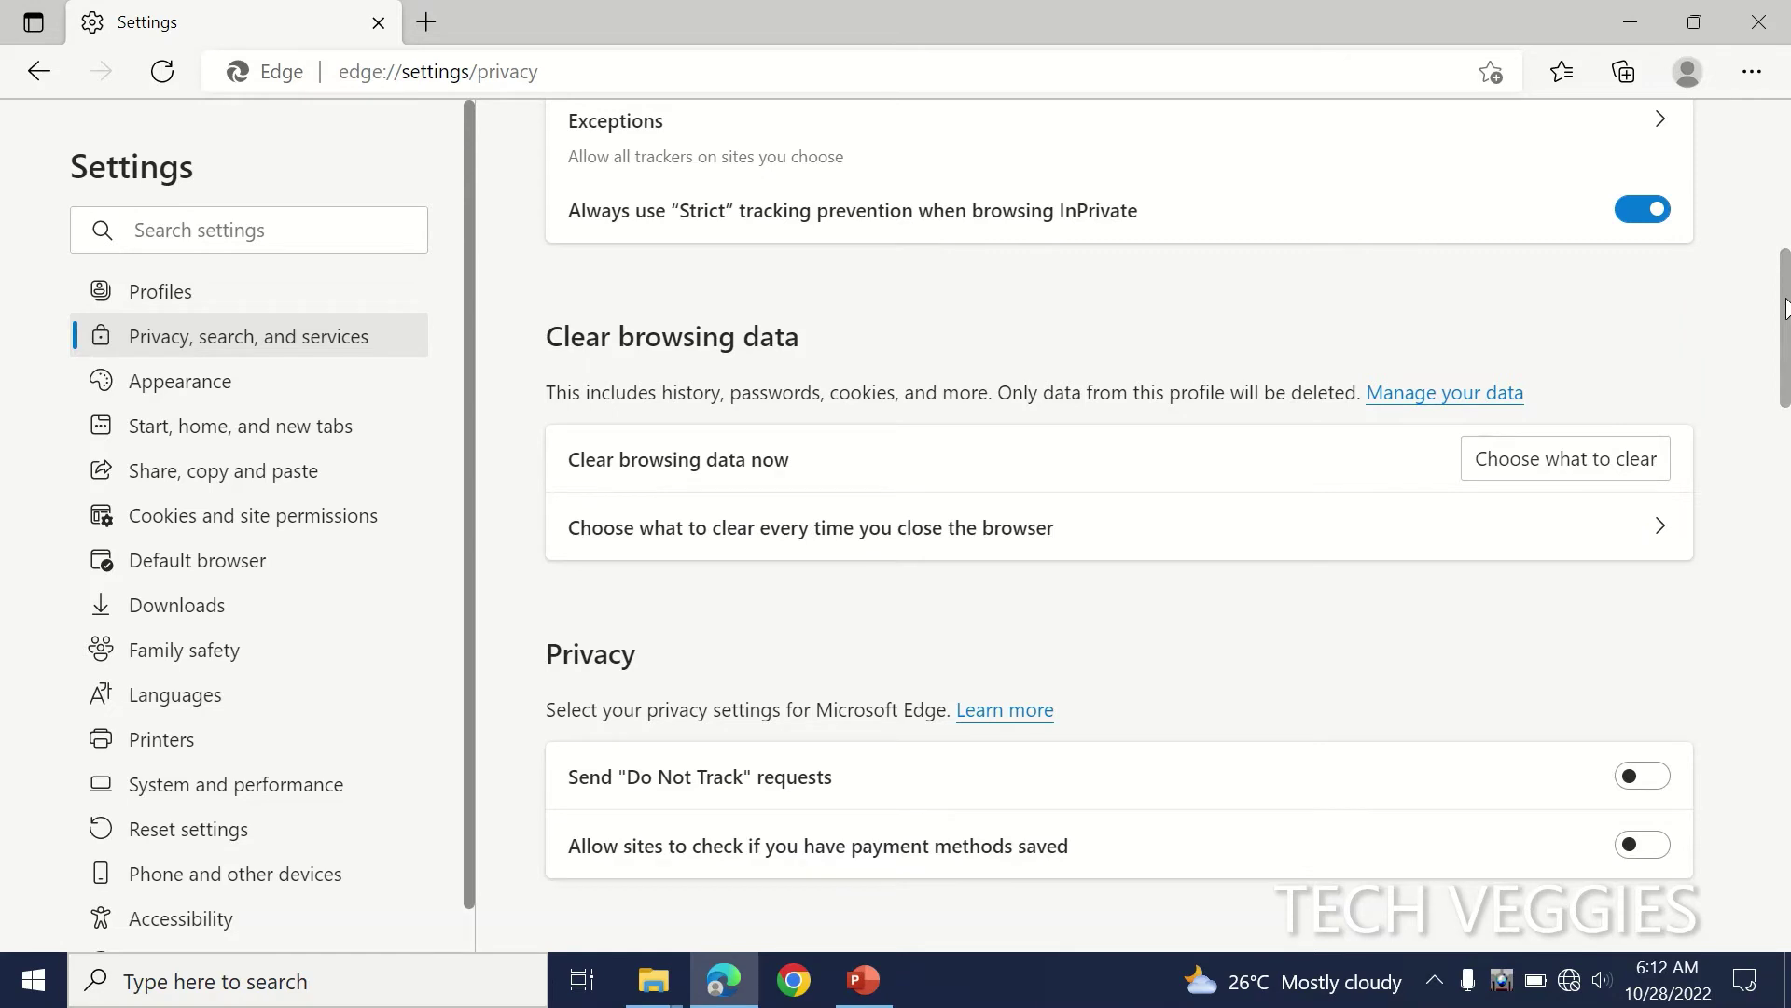
drag(1785, 308, 1785, 373)
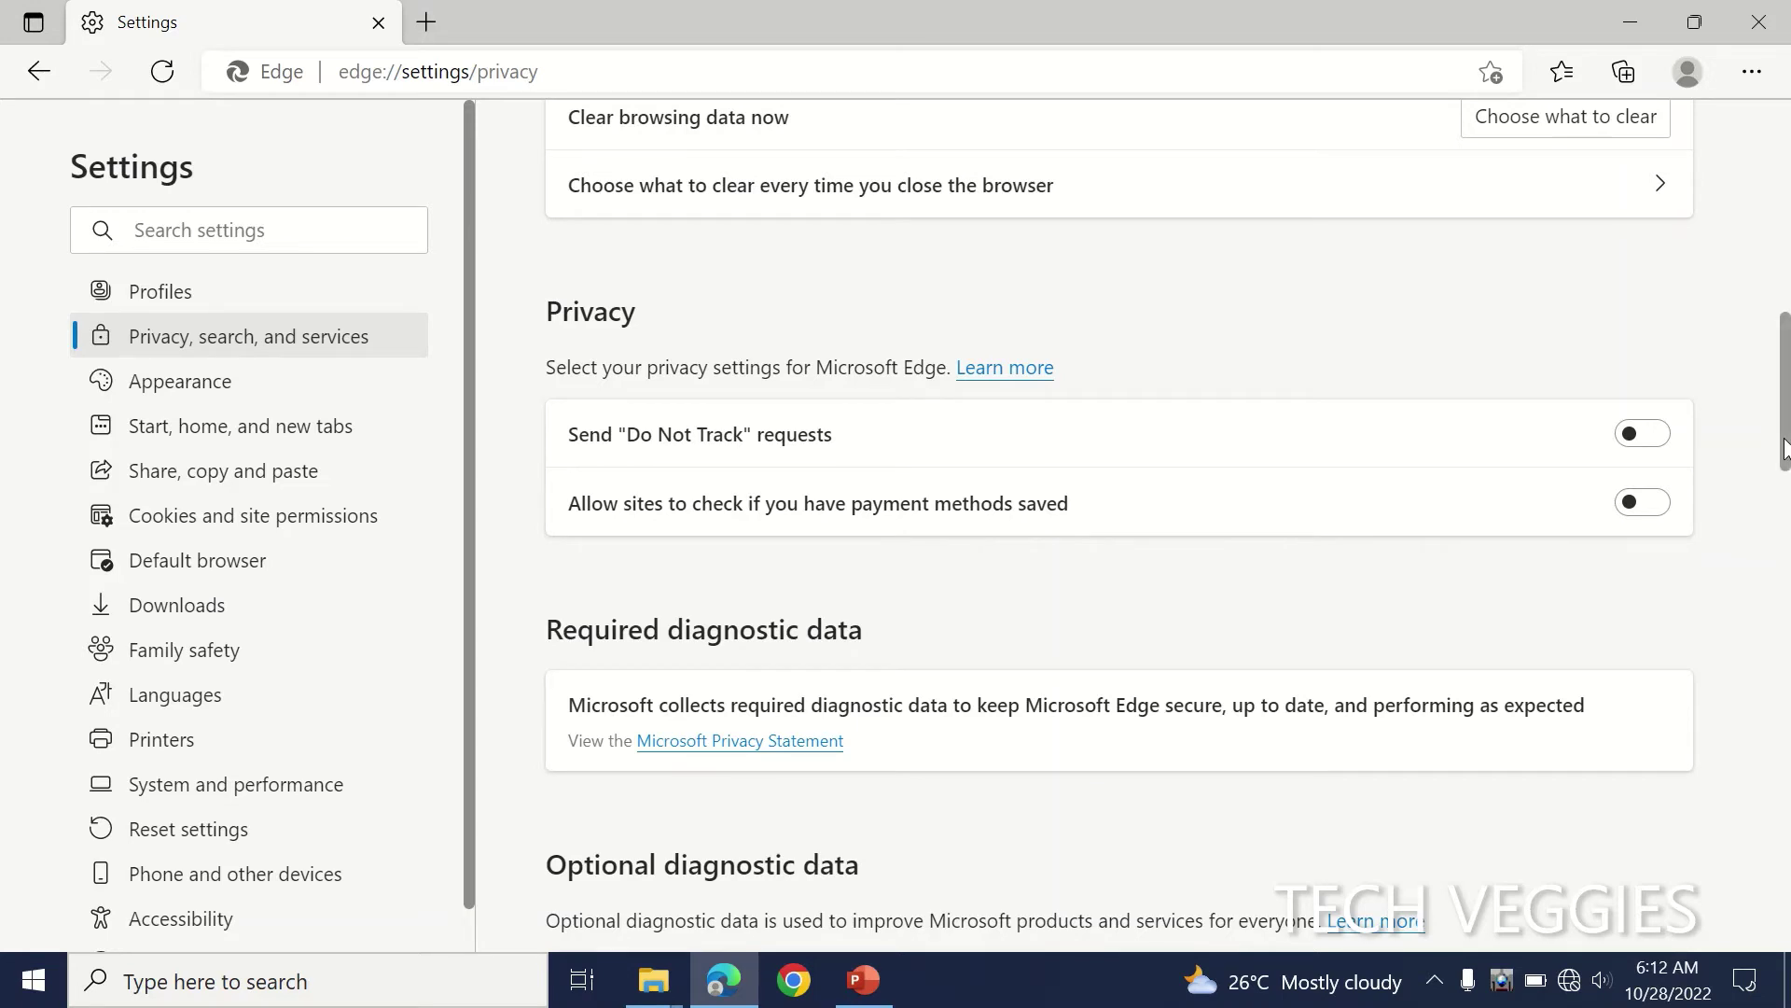
drag(1784, 448, 1785, 476)
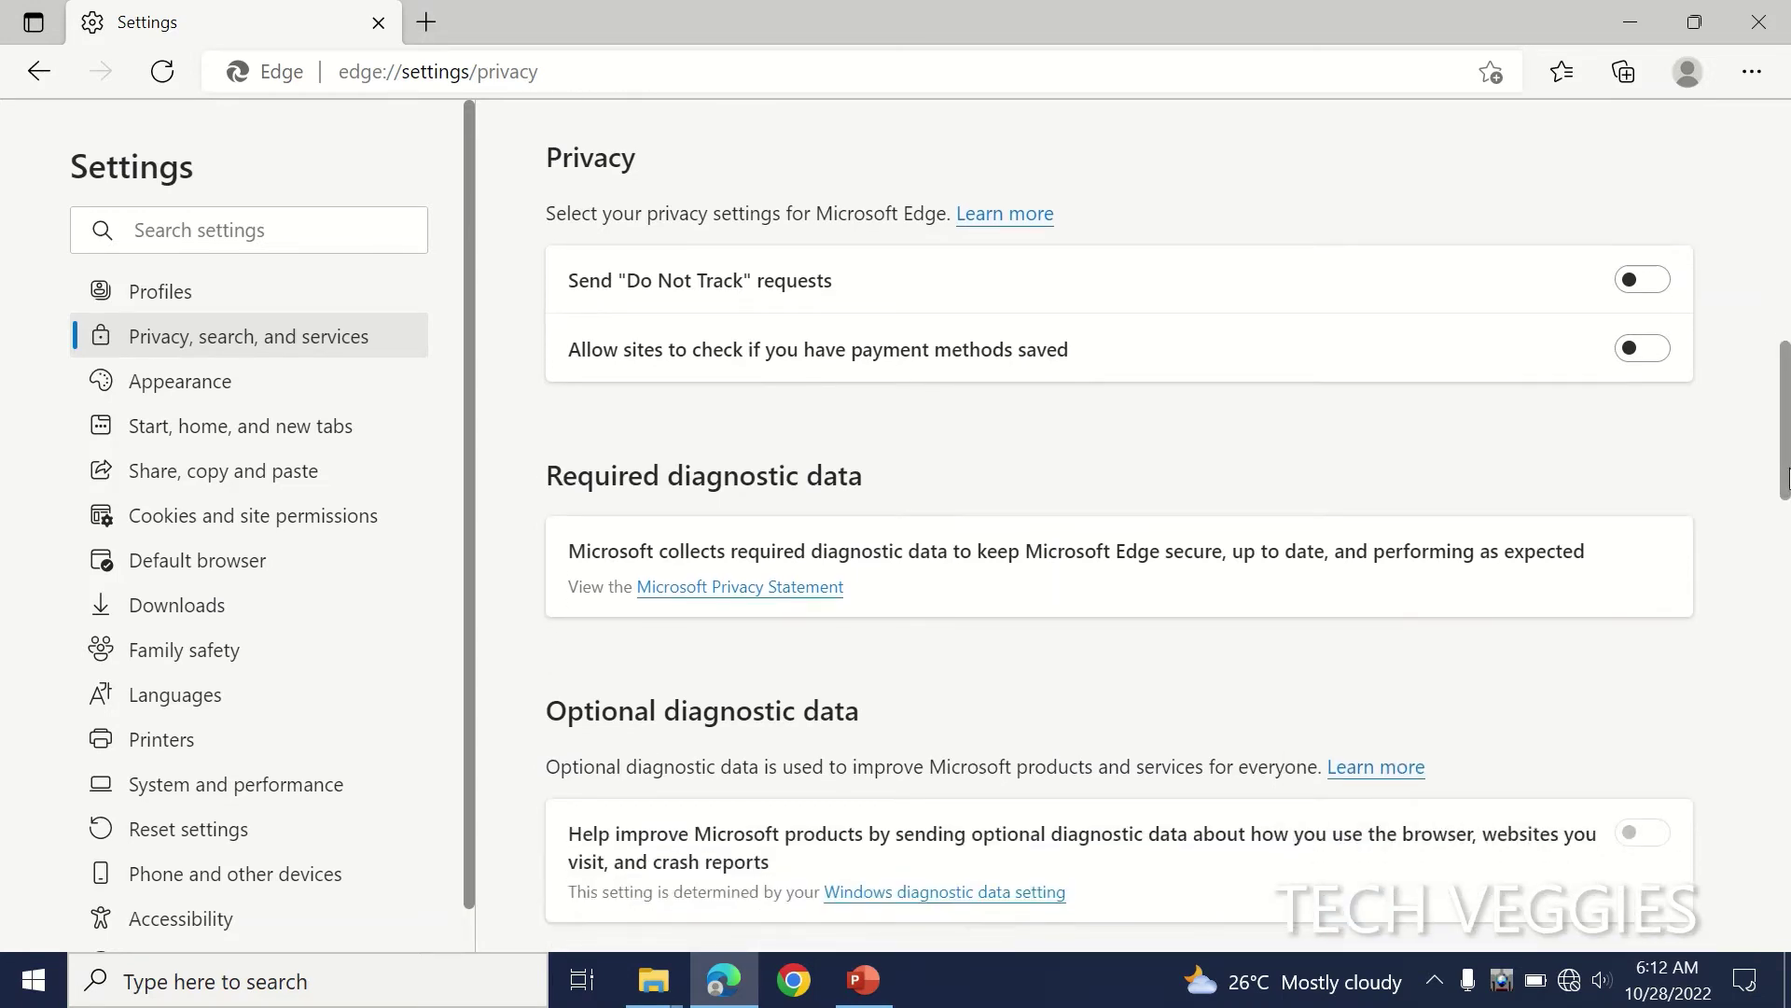
drag(1788, 481, 1787, 494)
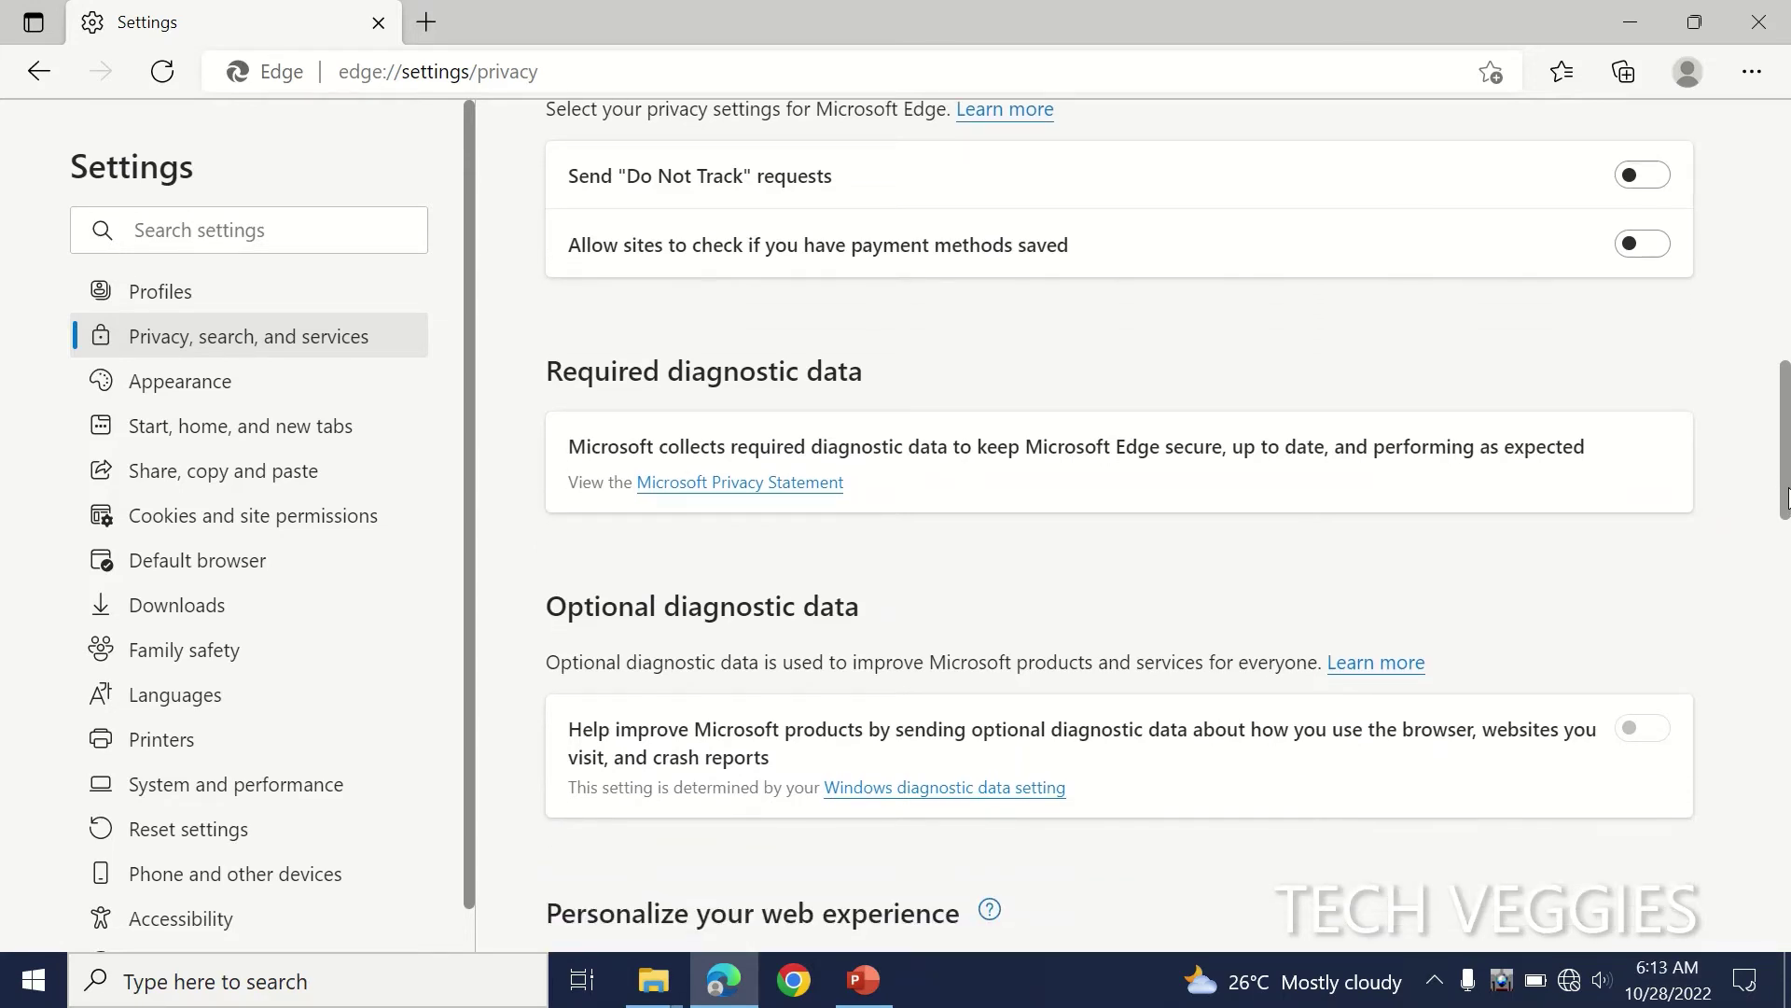
drag(1788, 495, 1773, 695)
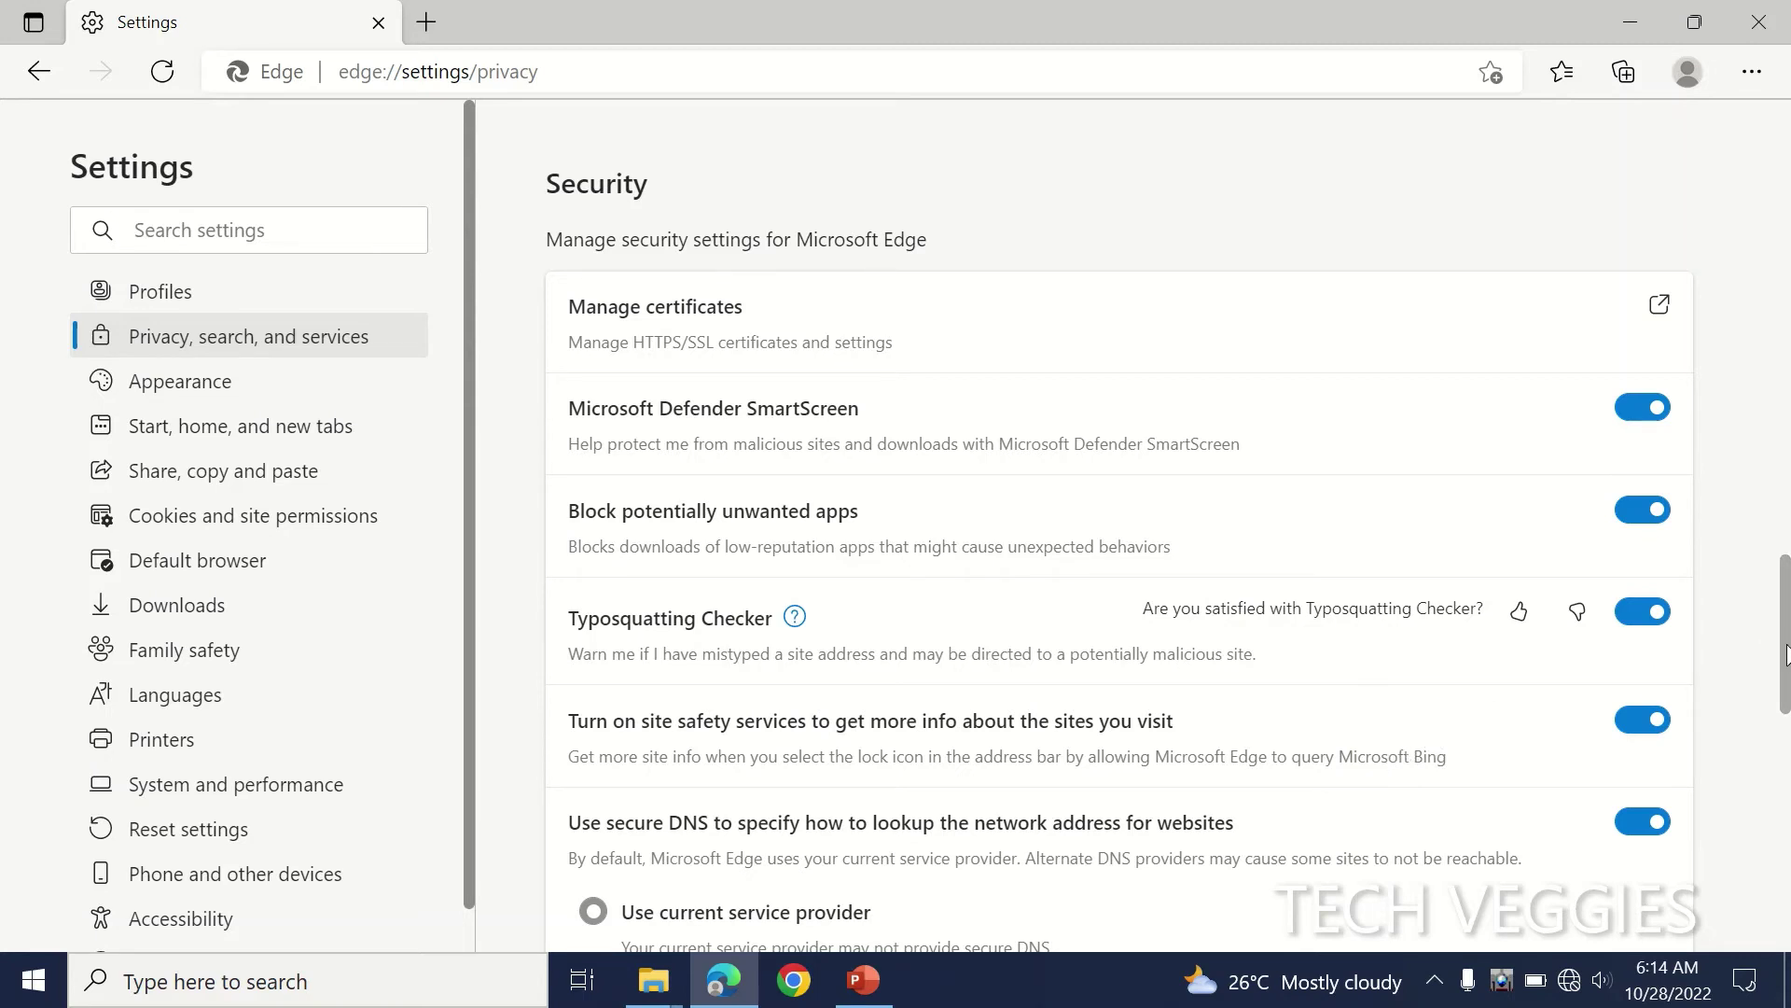
drag(1786, 653, 1786, 675)
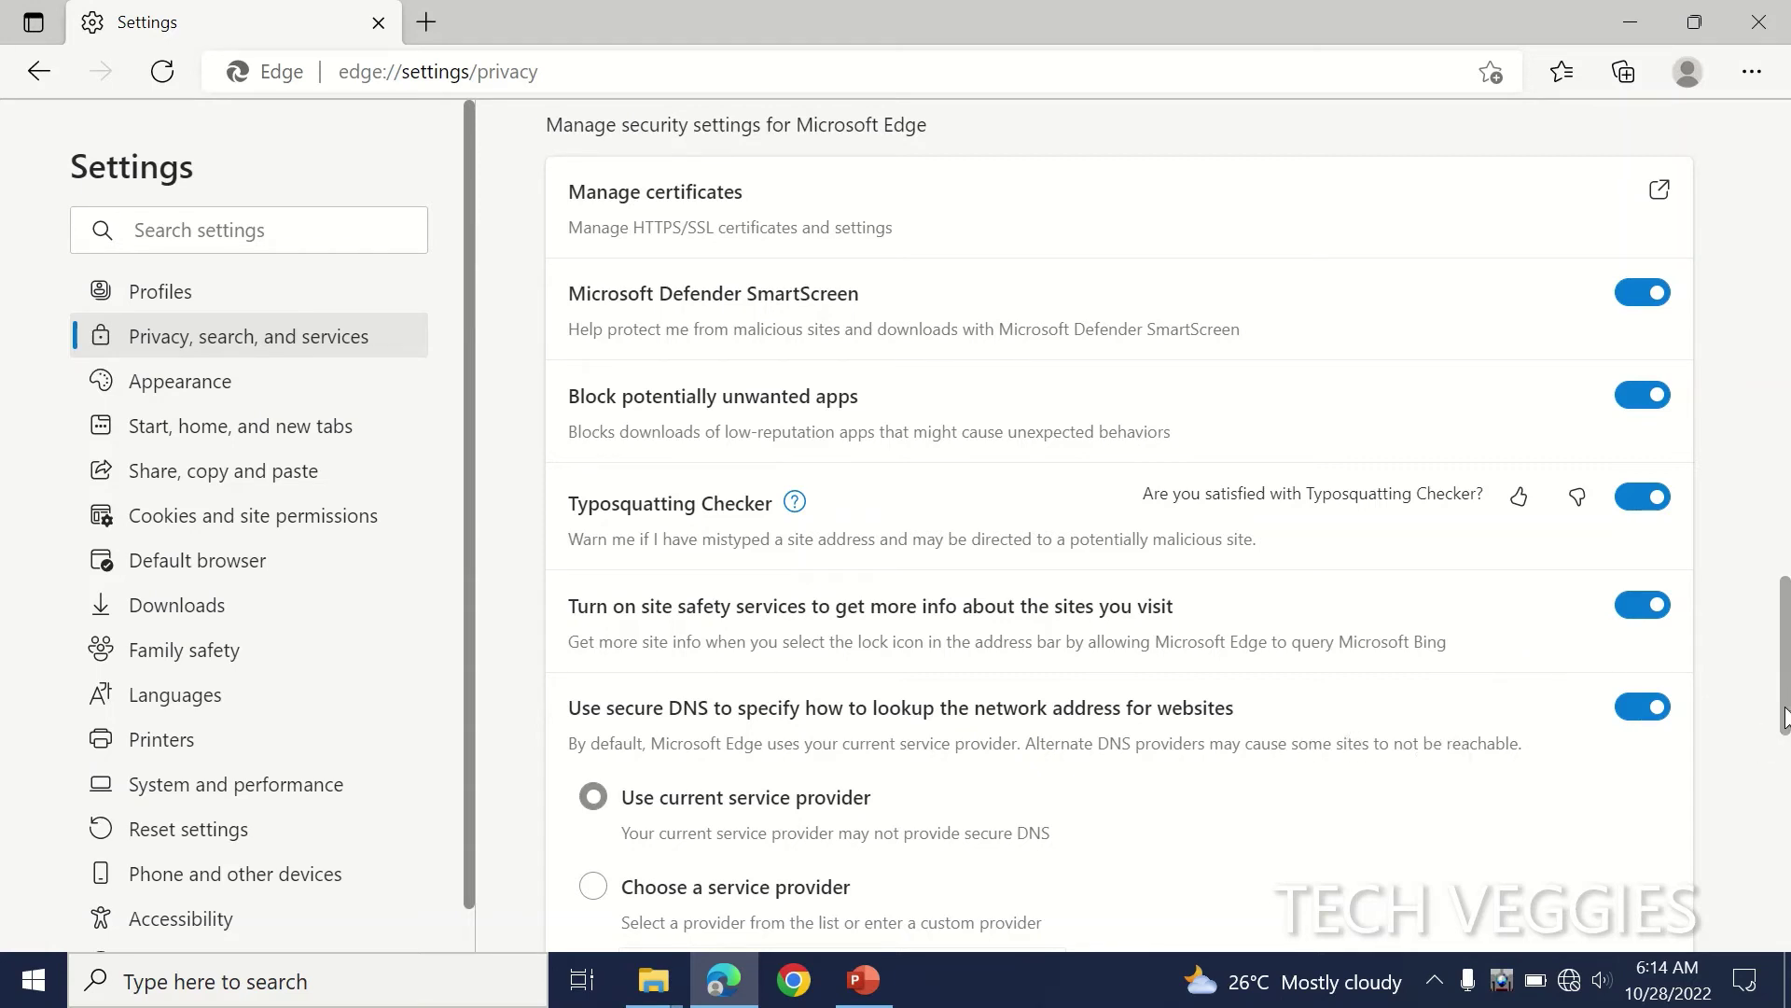
drag(1784, 711, 1776, 853)
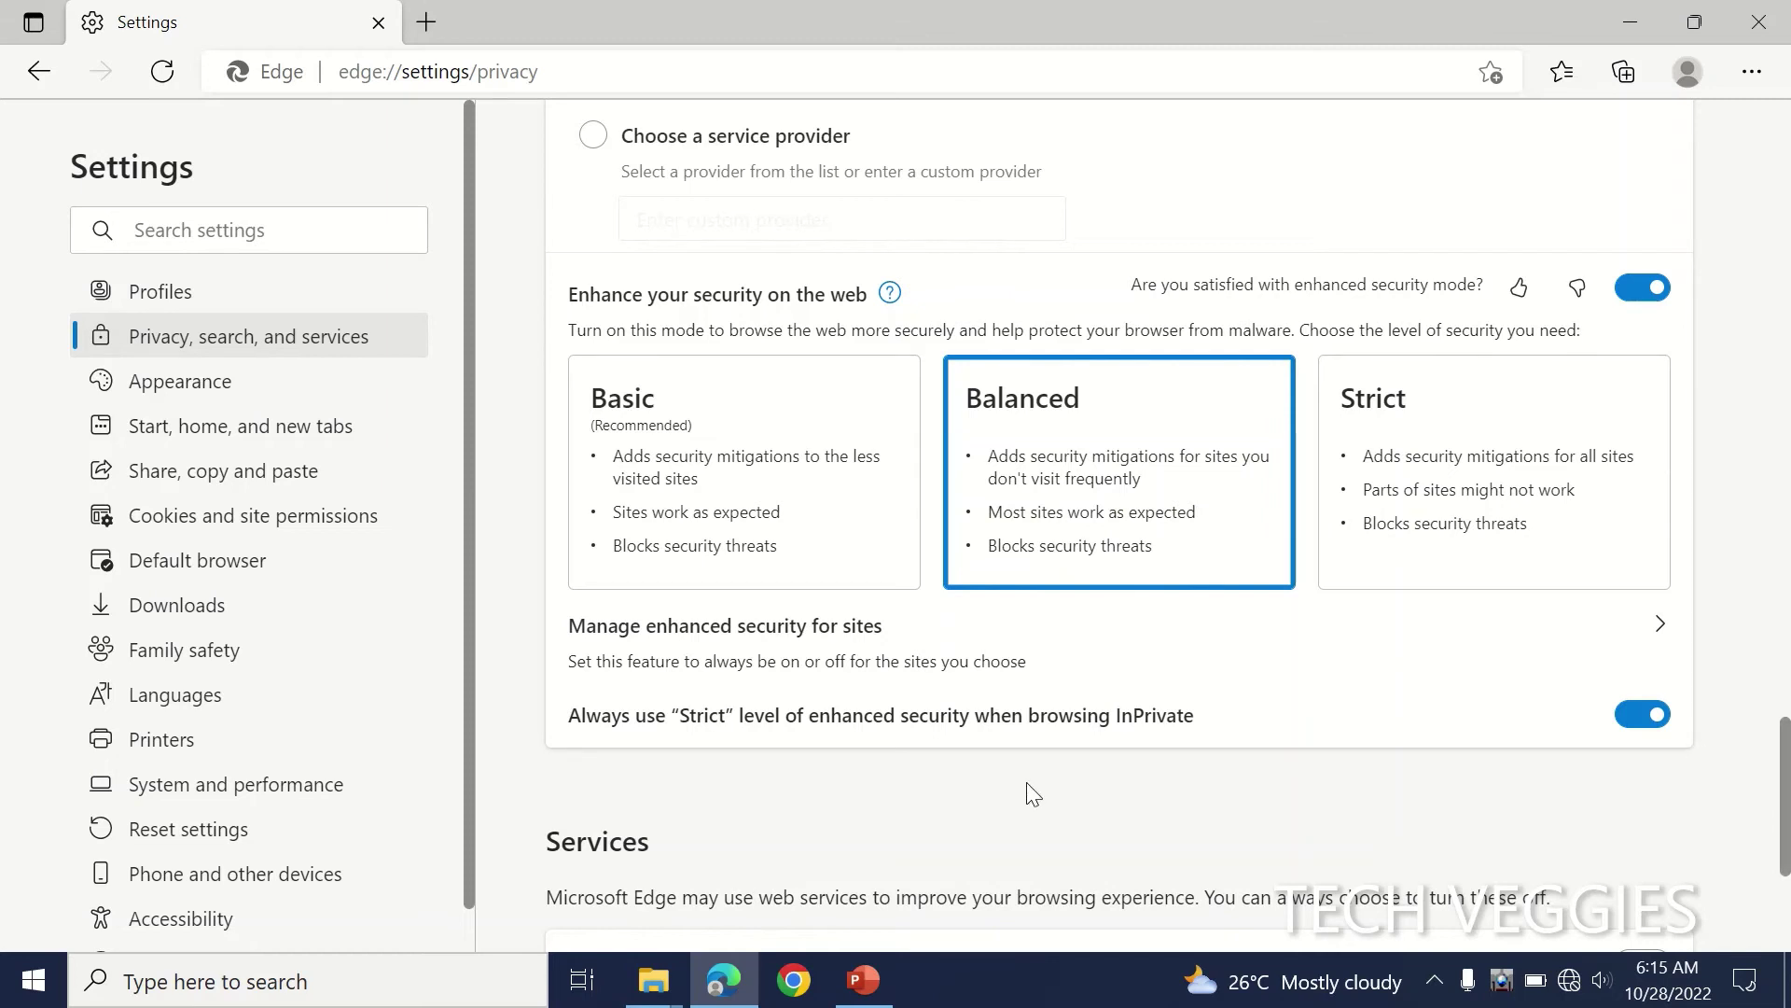
Open Reset settings, start 'Restore settings to their default values', then cancel without resetting.
click(193, 849)
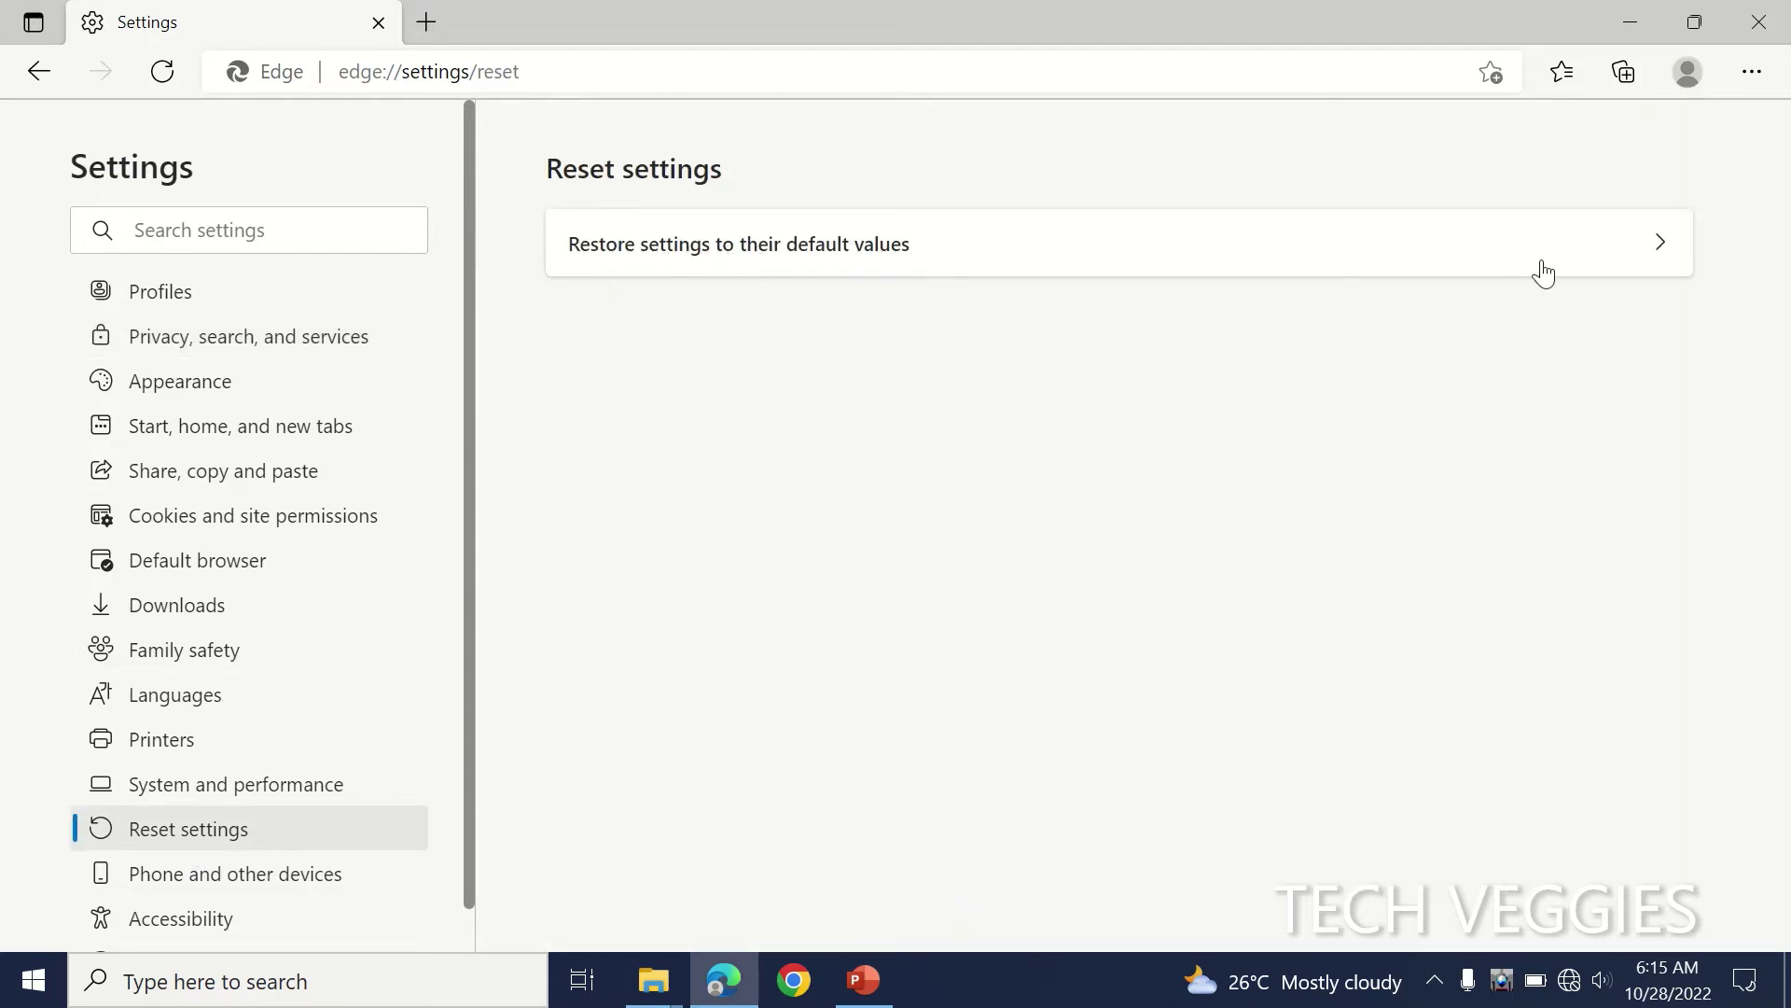
click(1665, 246)
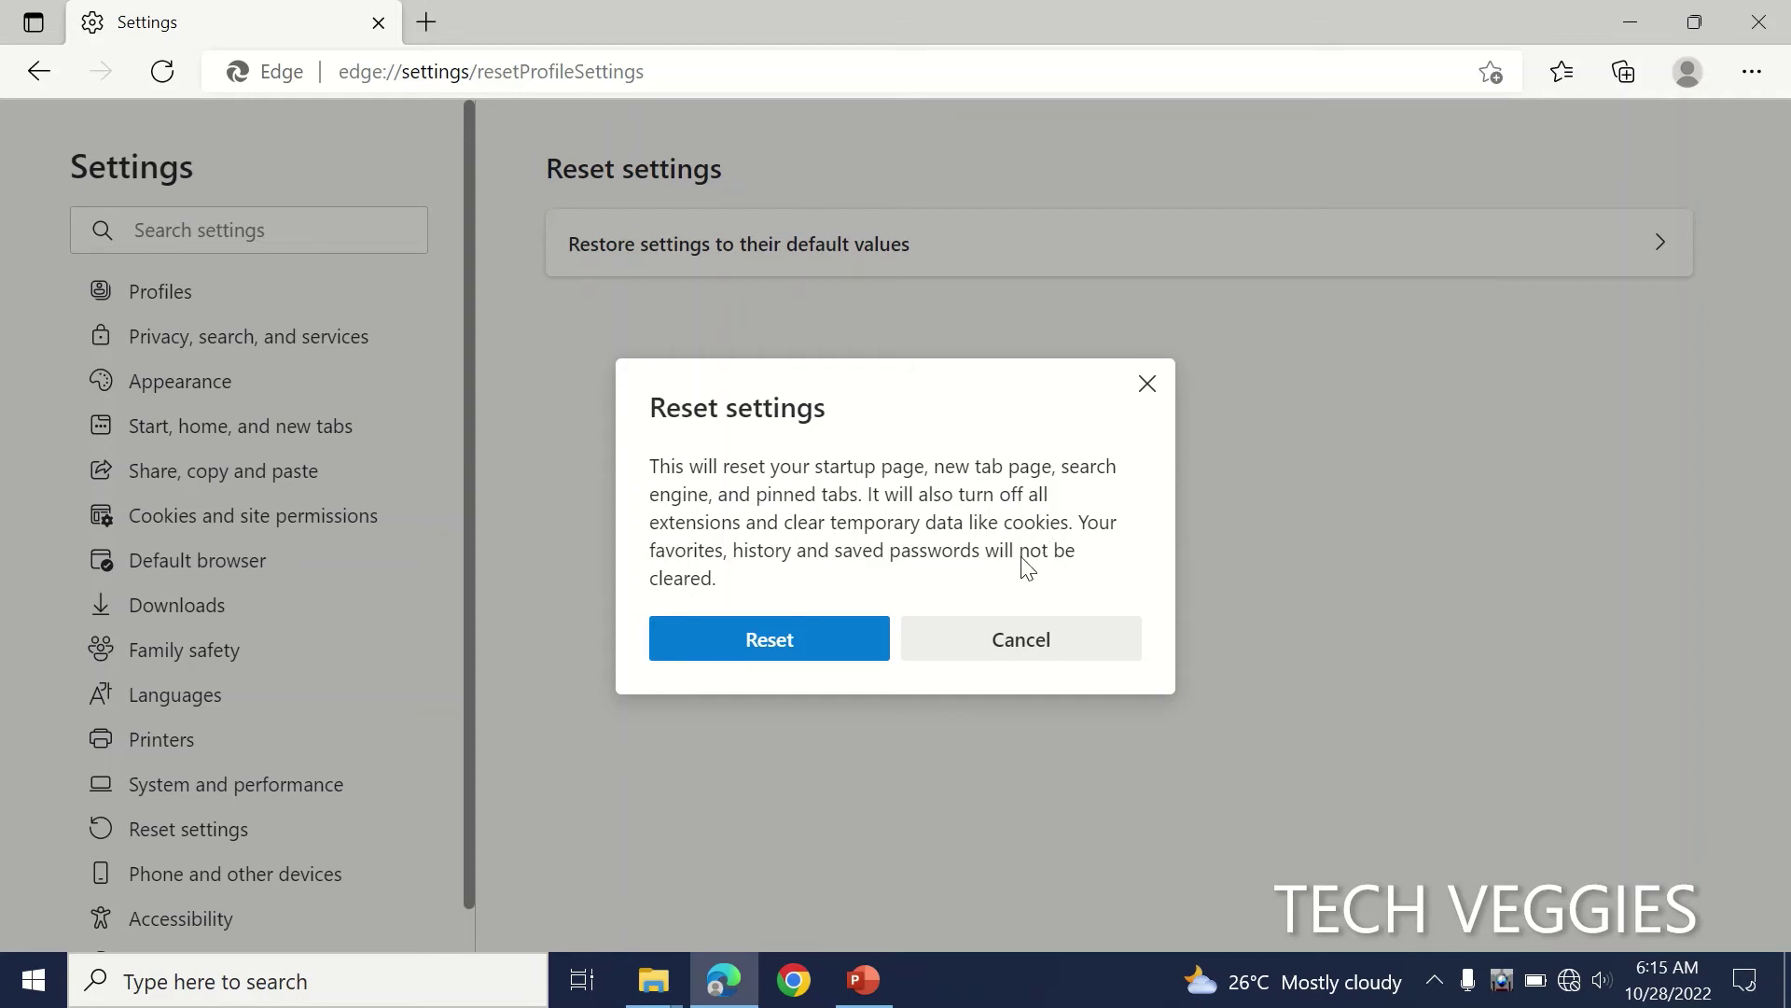
click(1034, 652)
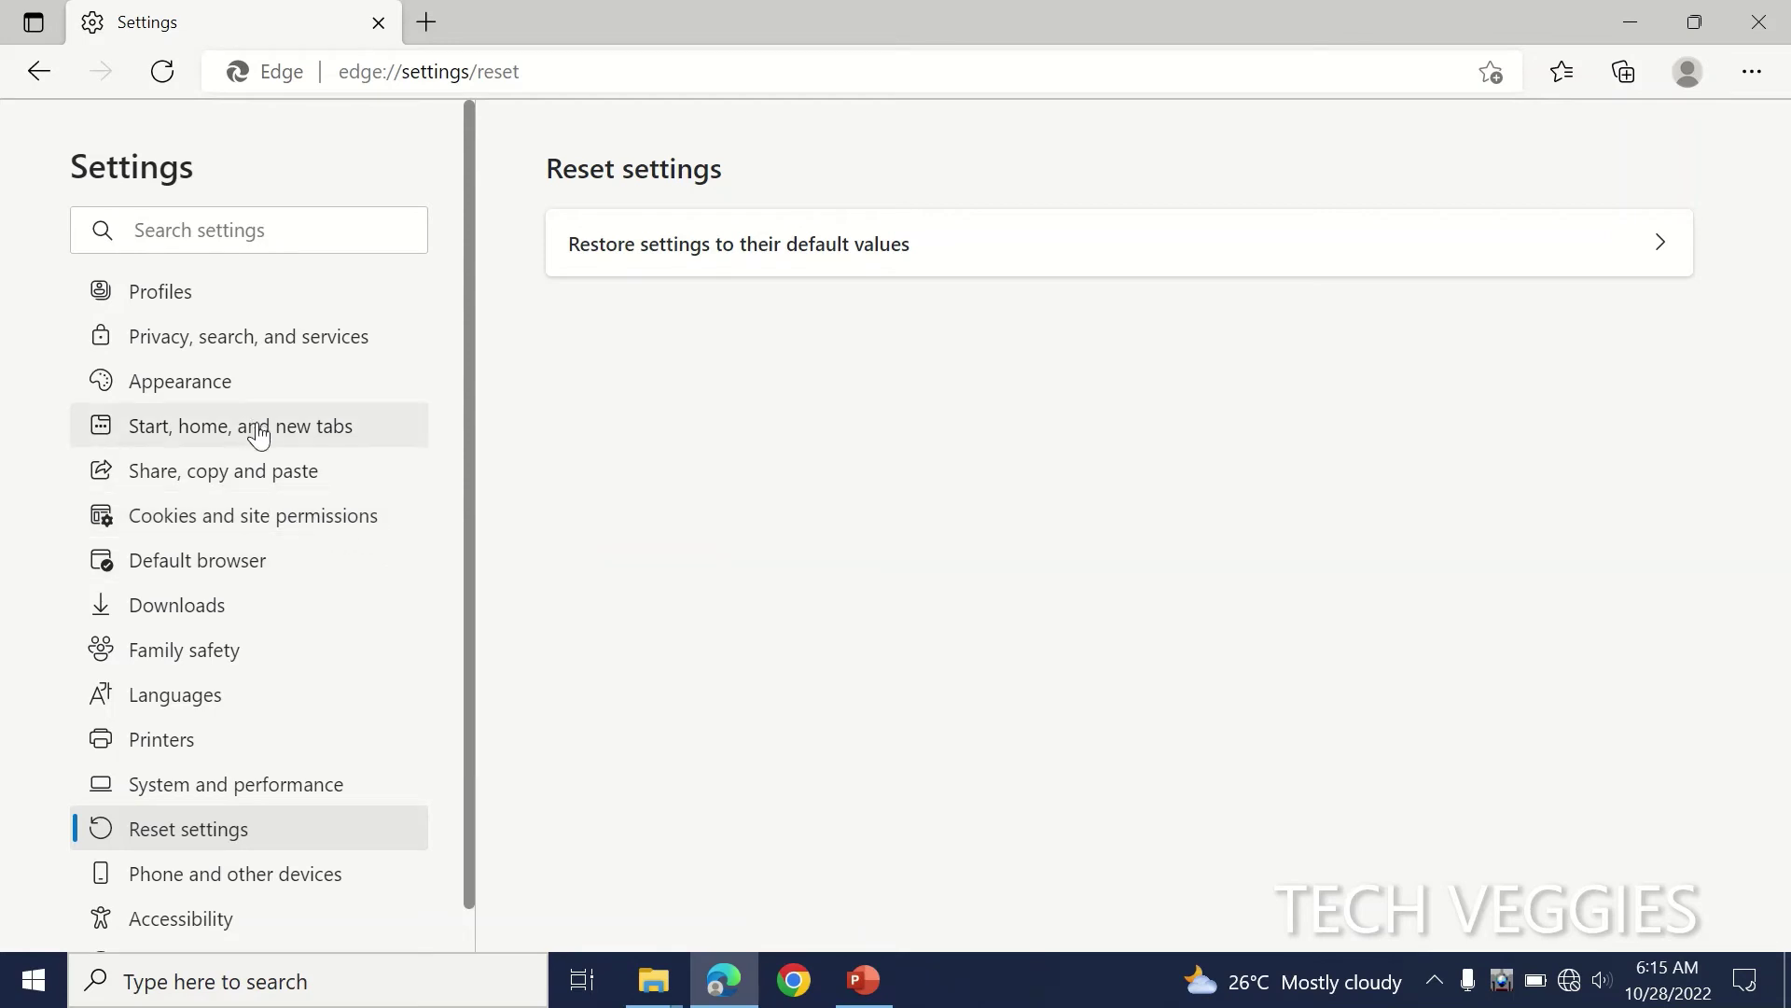
Open Cookies and site permissions and scroll through its cookie and permission listings.
click(337, 525)
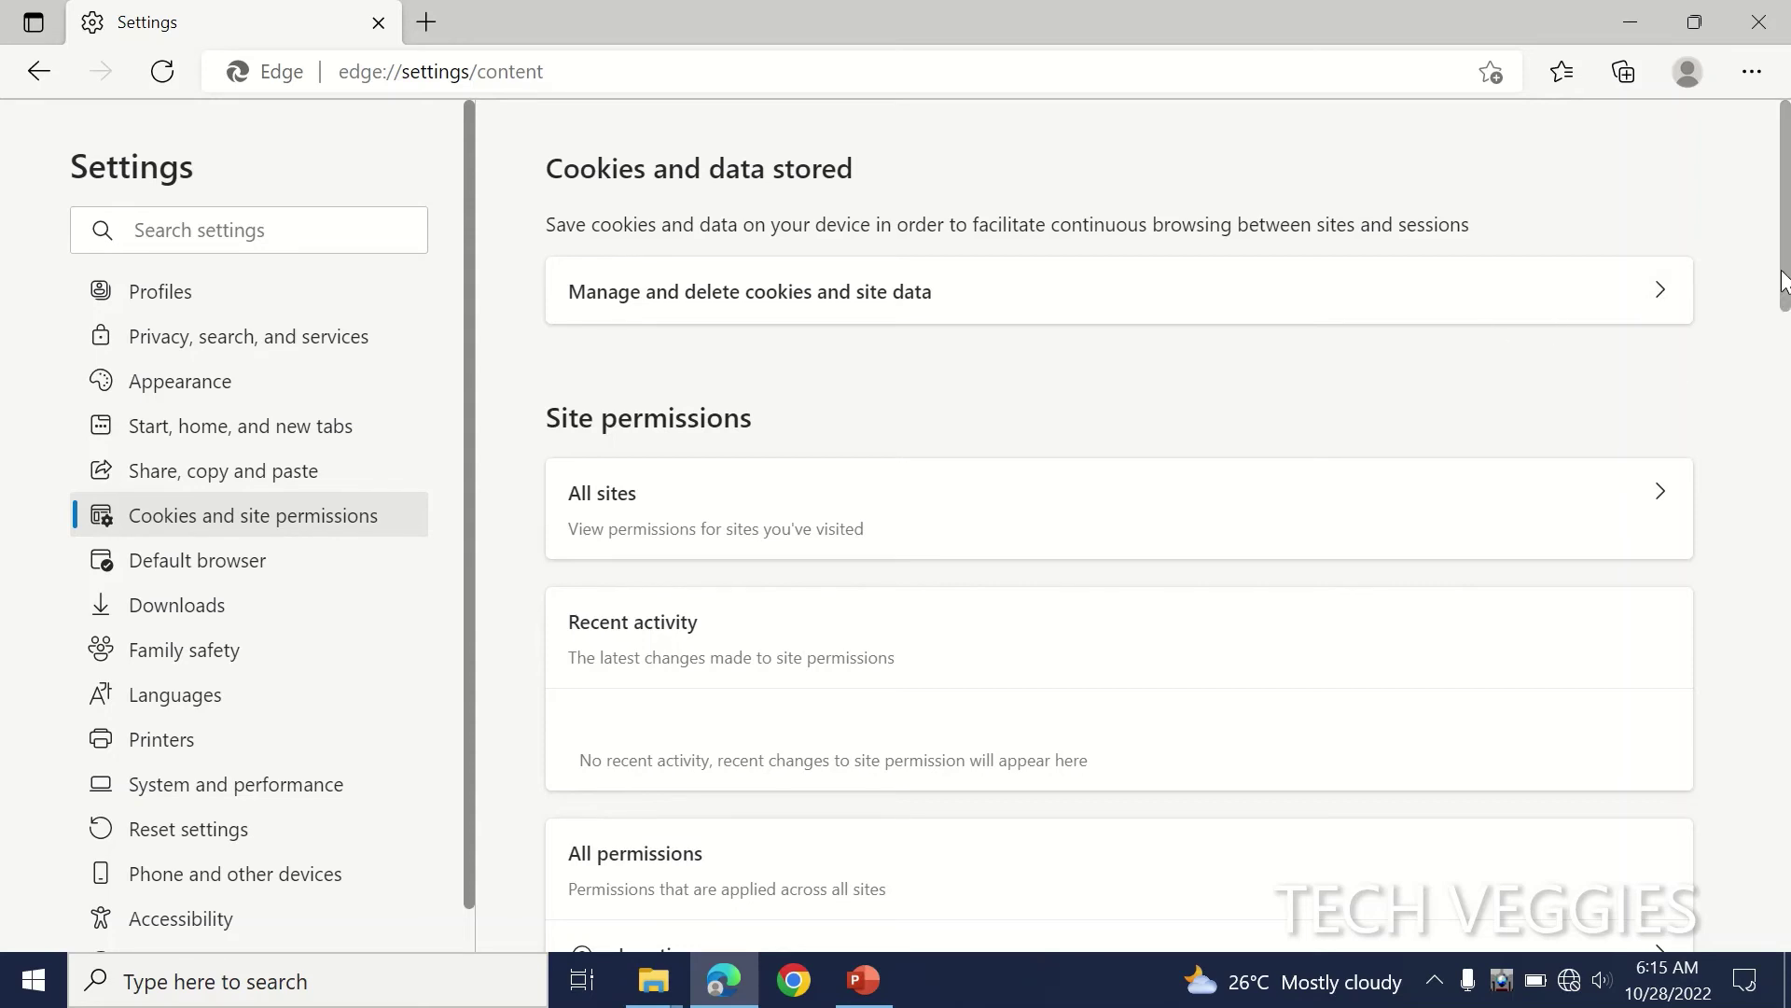
drag(1784, 280, 1785, 308)
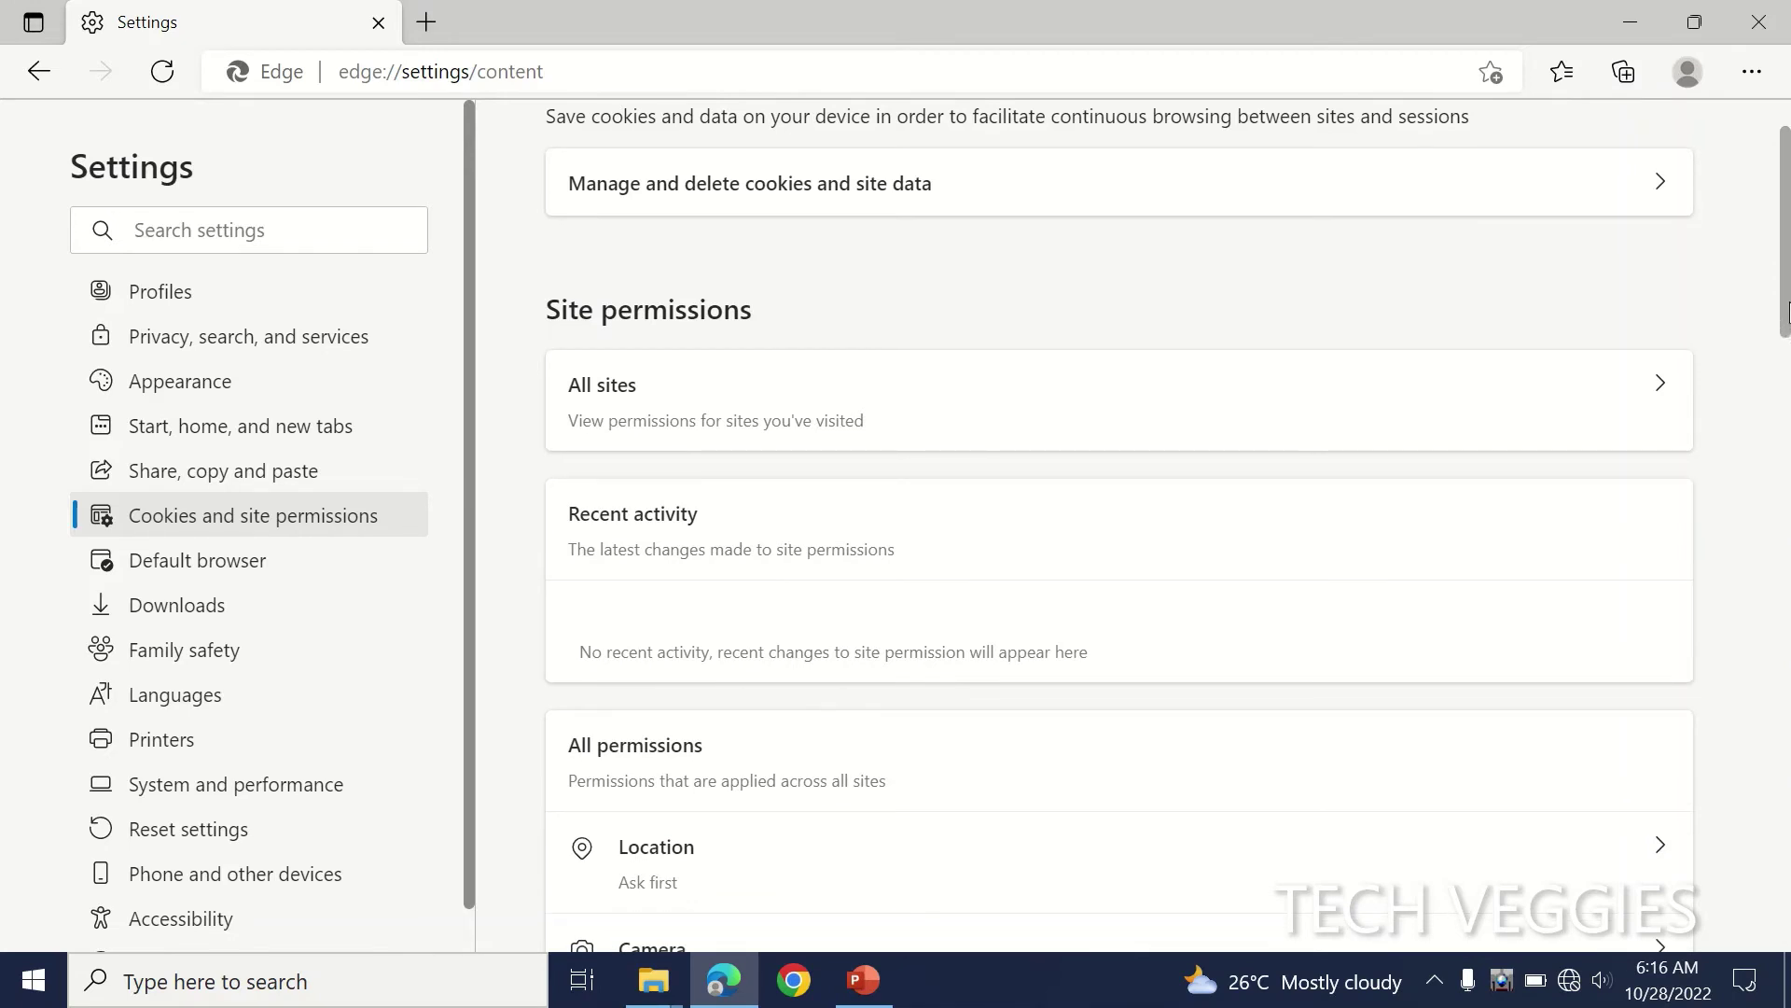
drag(1786, 310, 1787, 276)
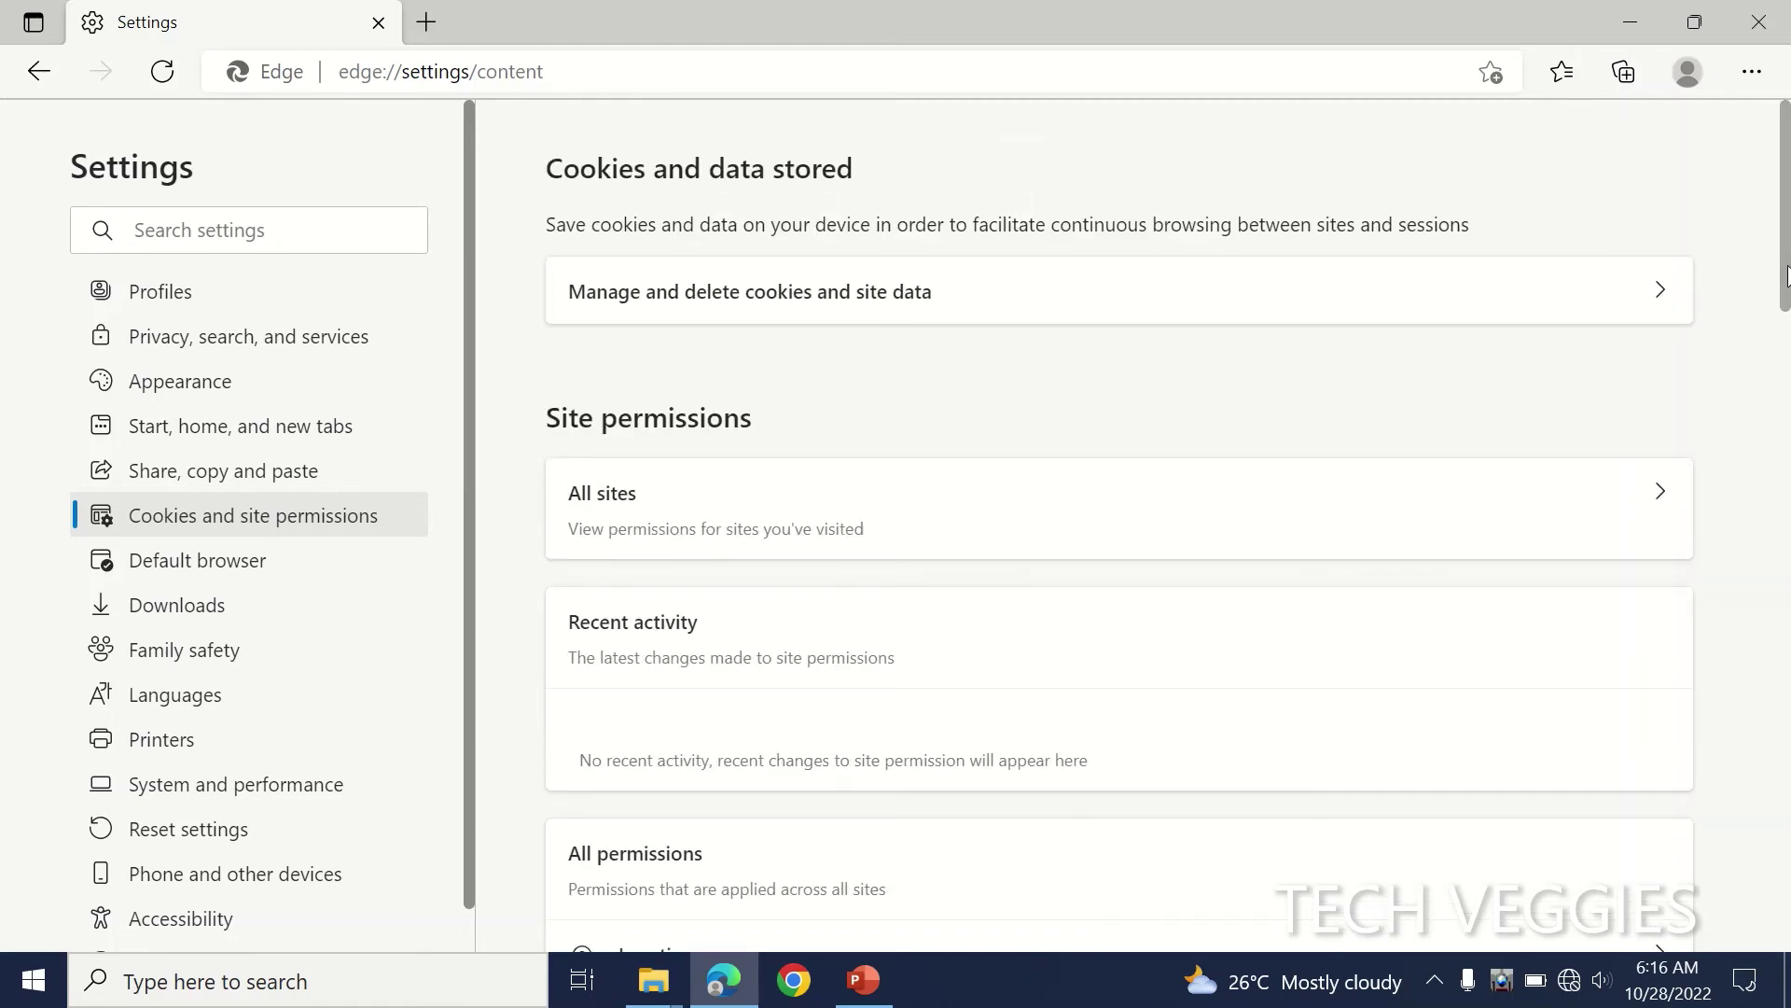
Open 'Manage and delete cookies and site data' and verify 'Block third-party cookies' is on.
click(1668, 297)
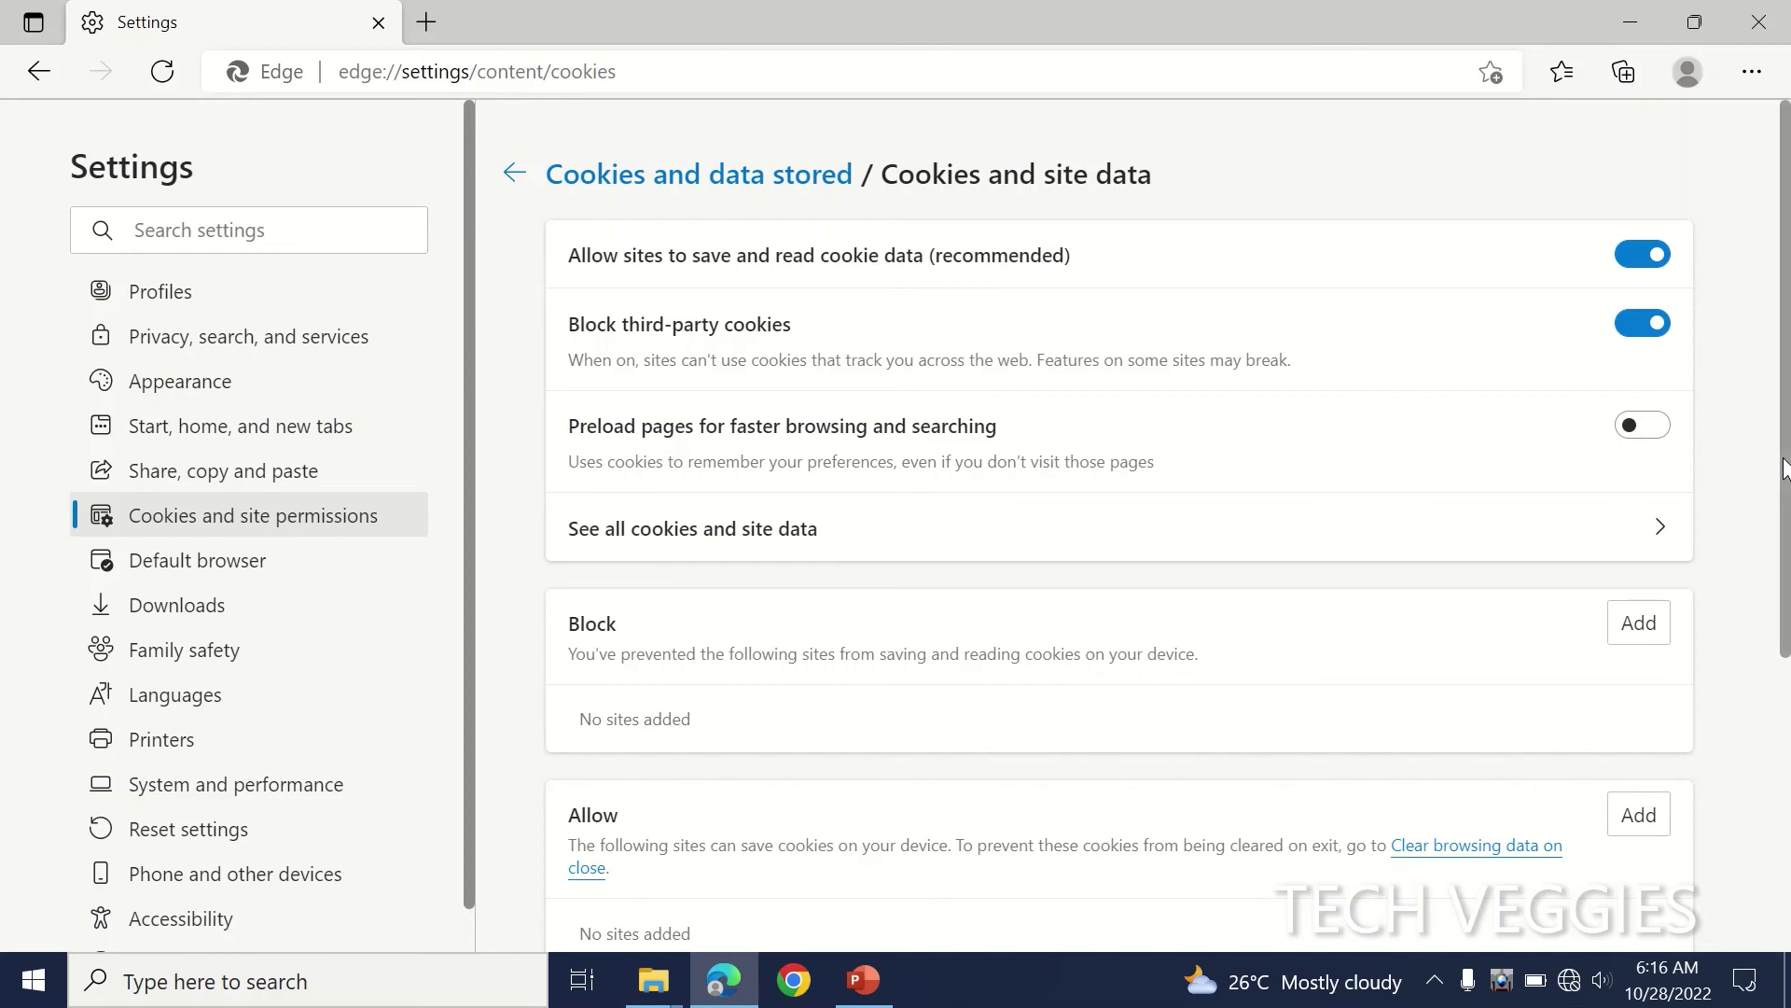
drag(1784, 466, 1784, 570)
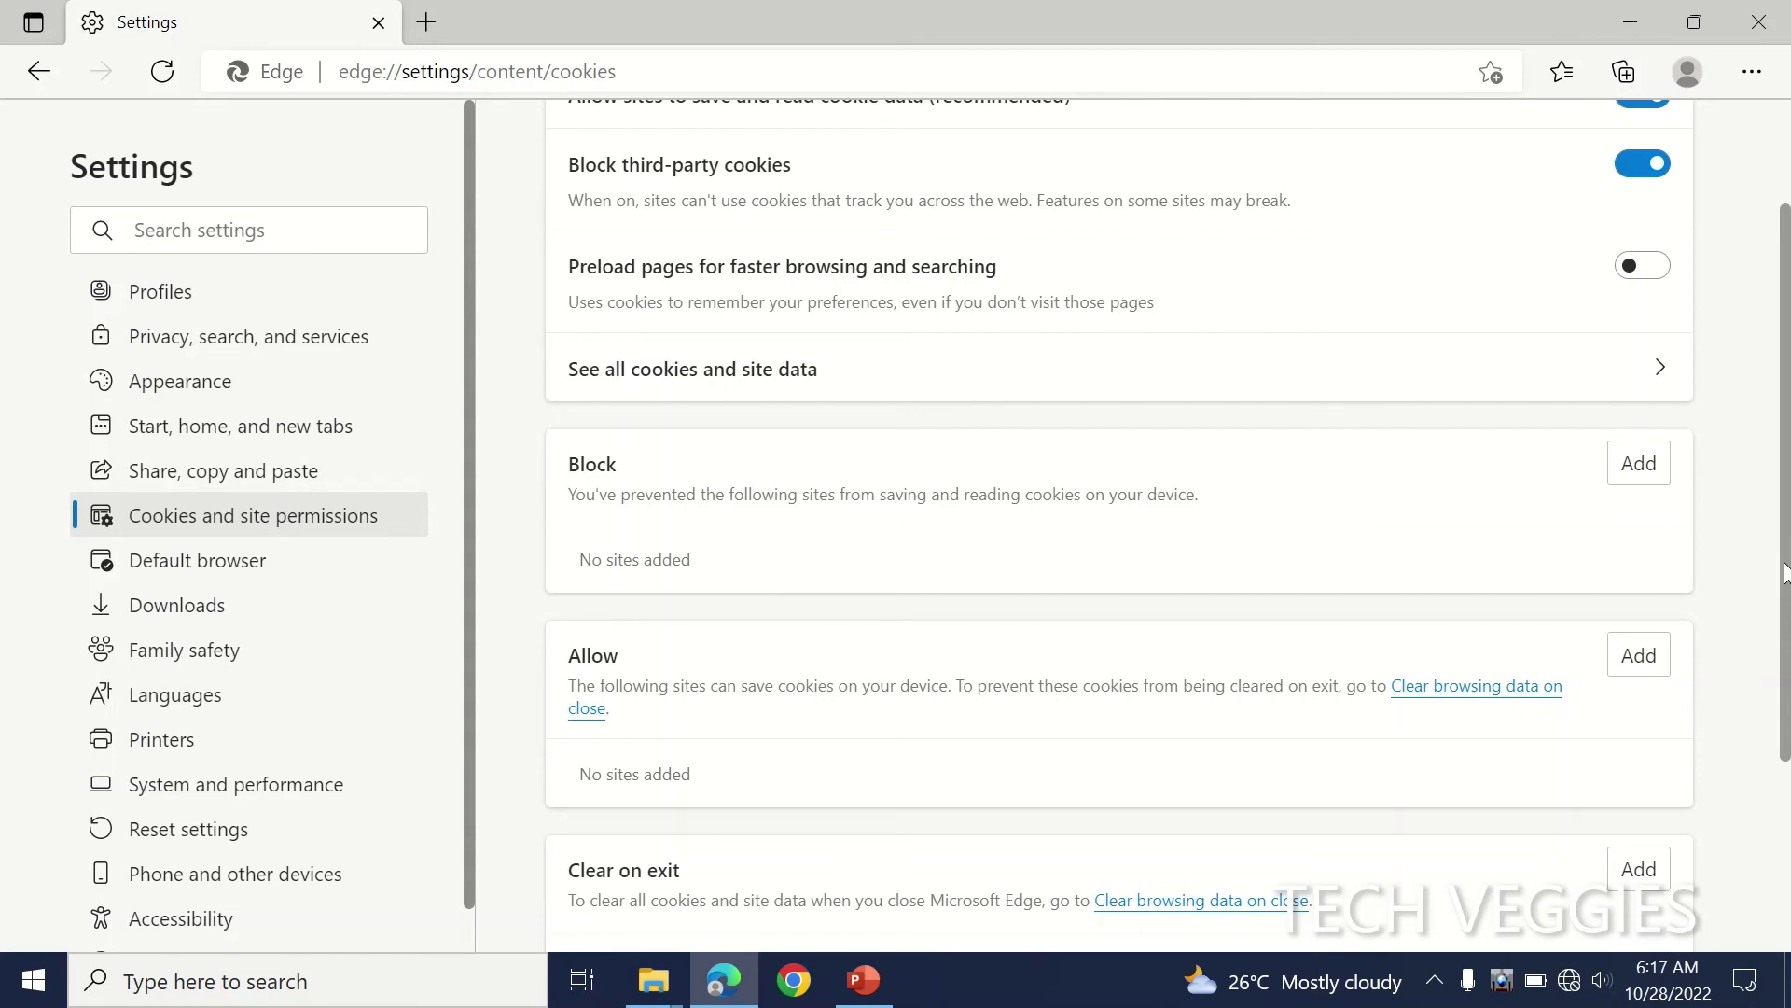
drag(1784, 572, 1784, 639)
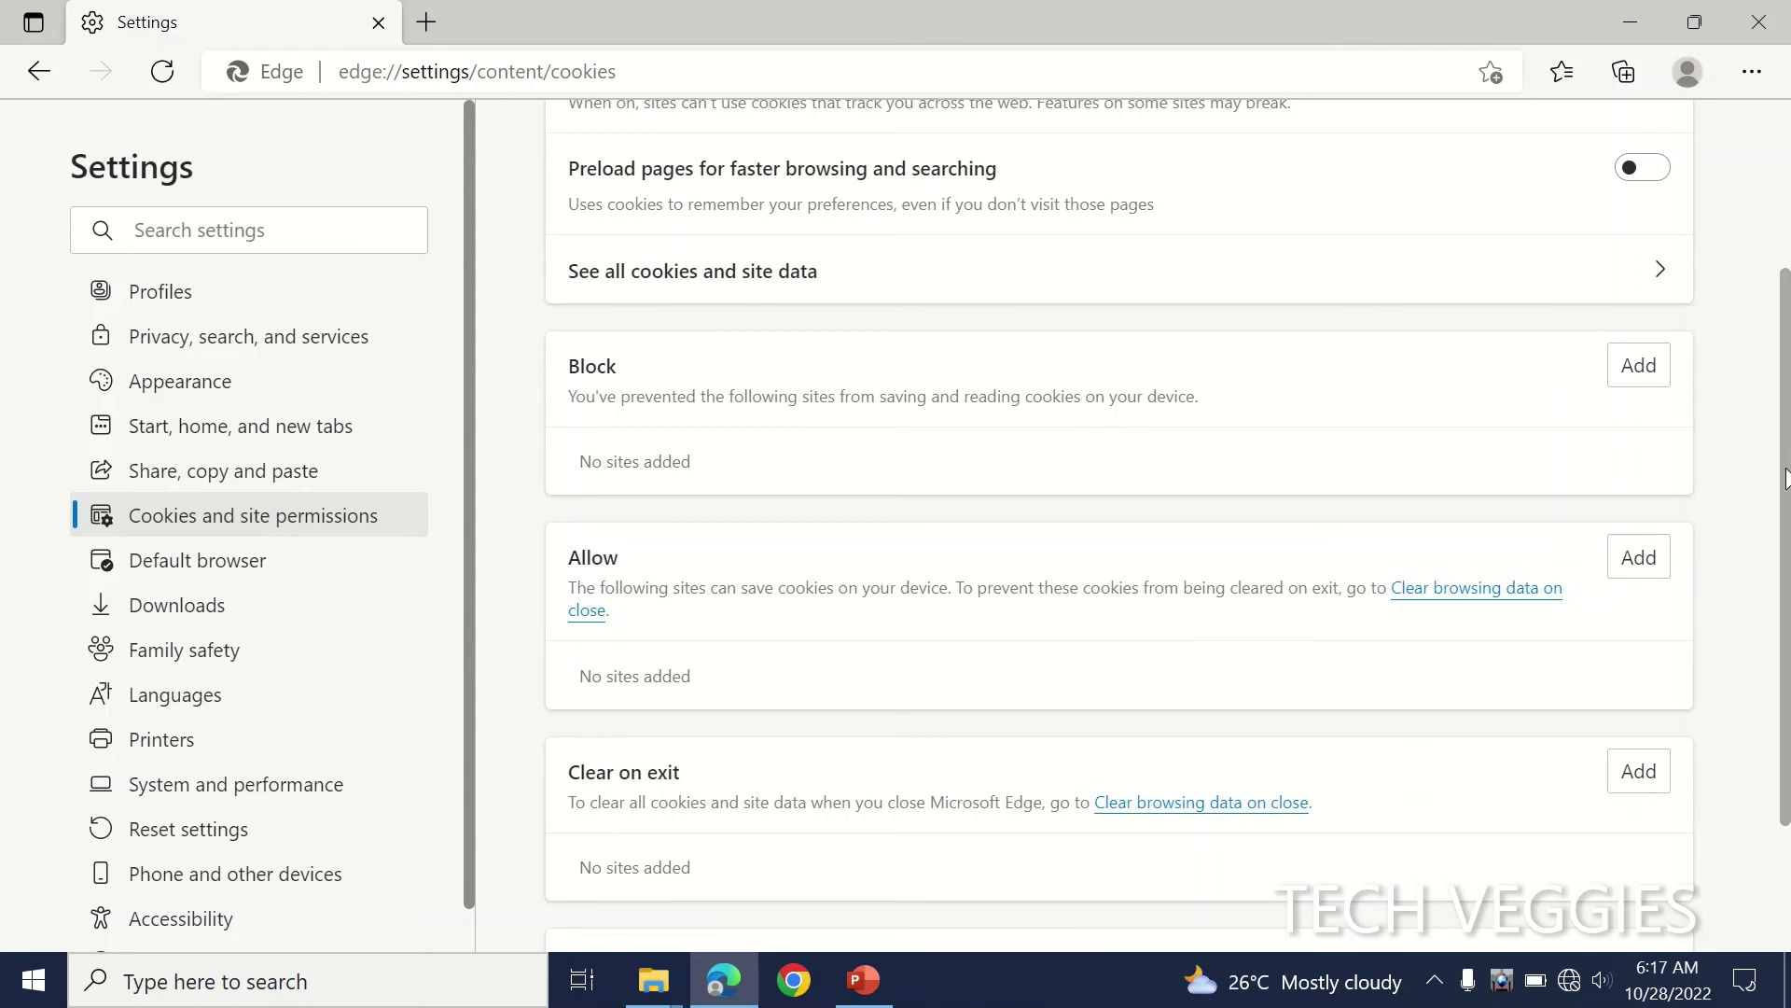
drag(1785, 477, 1788, 530)
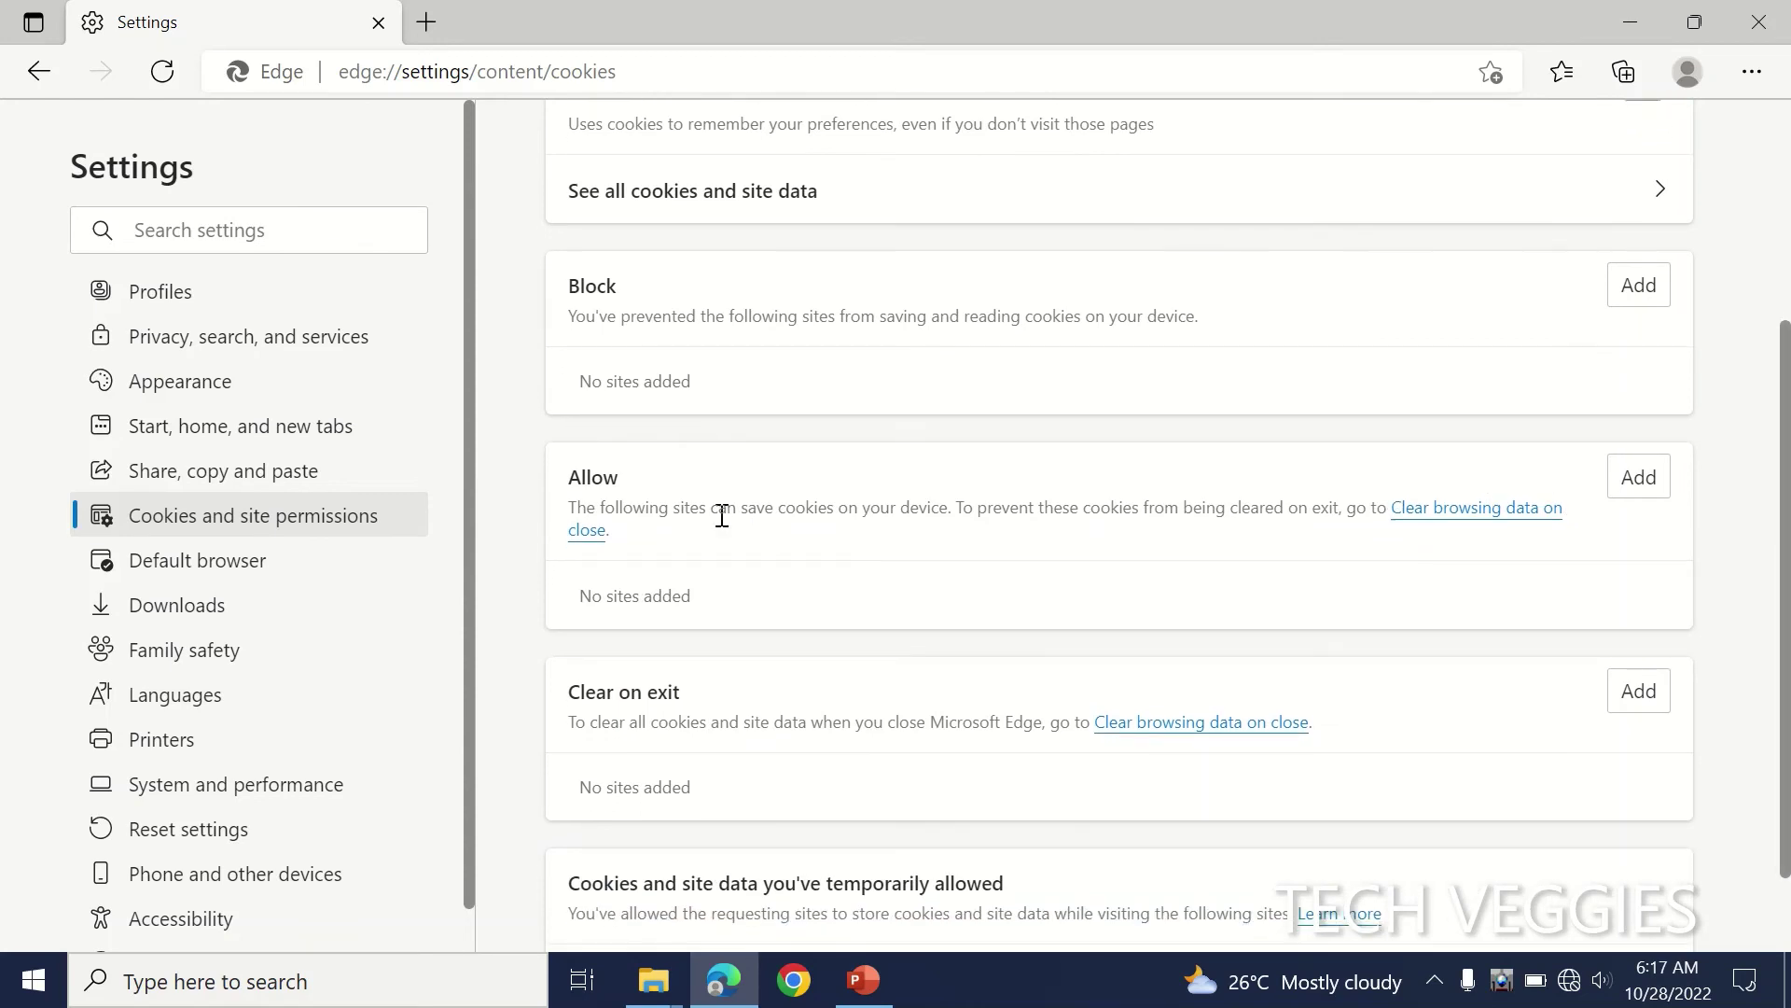
drag(581, 477, 688, 504)
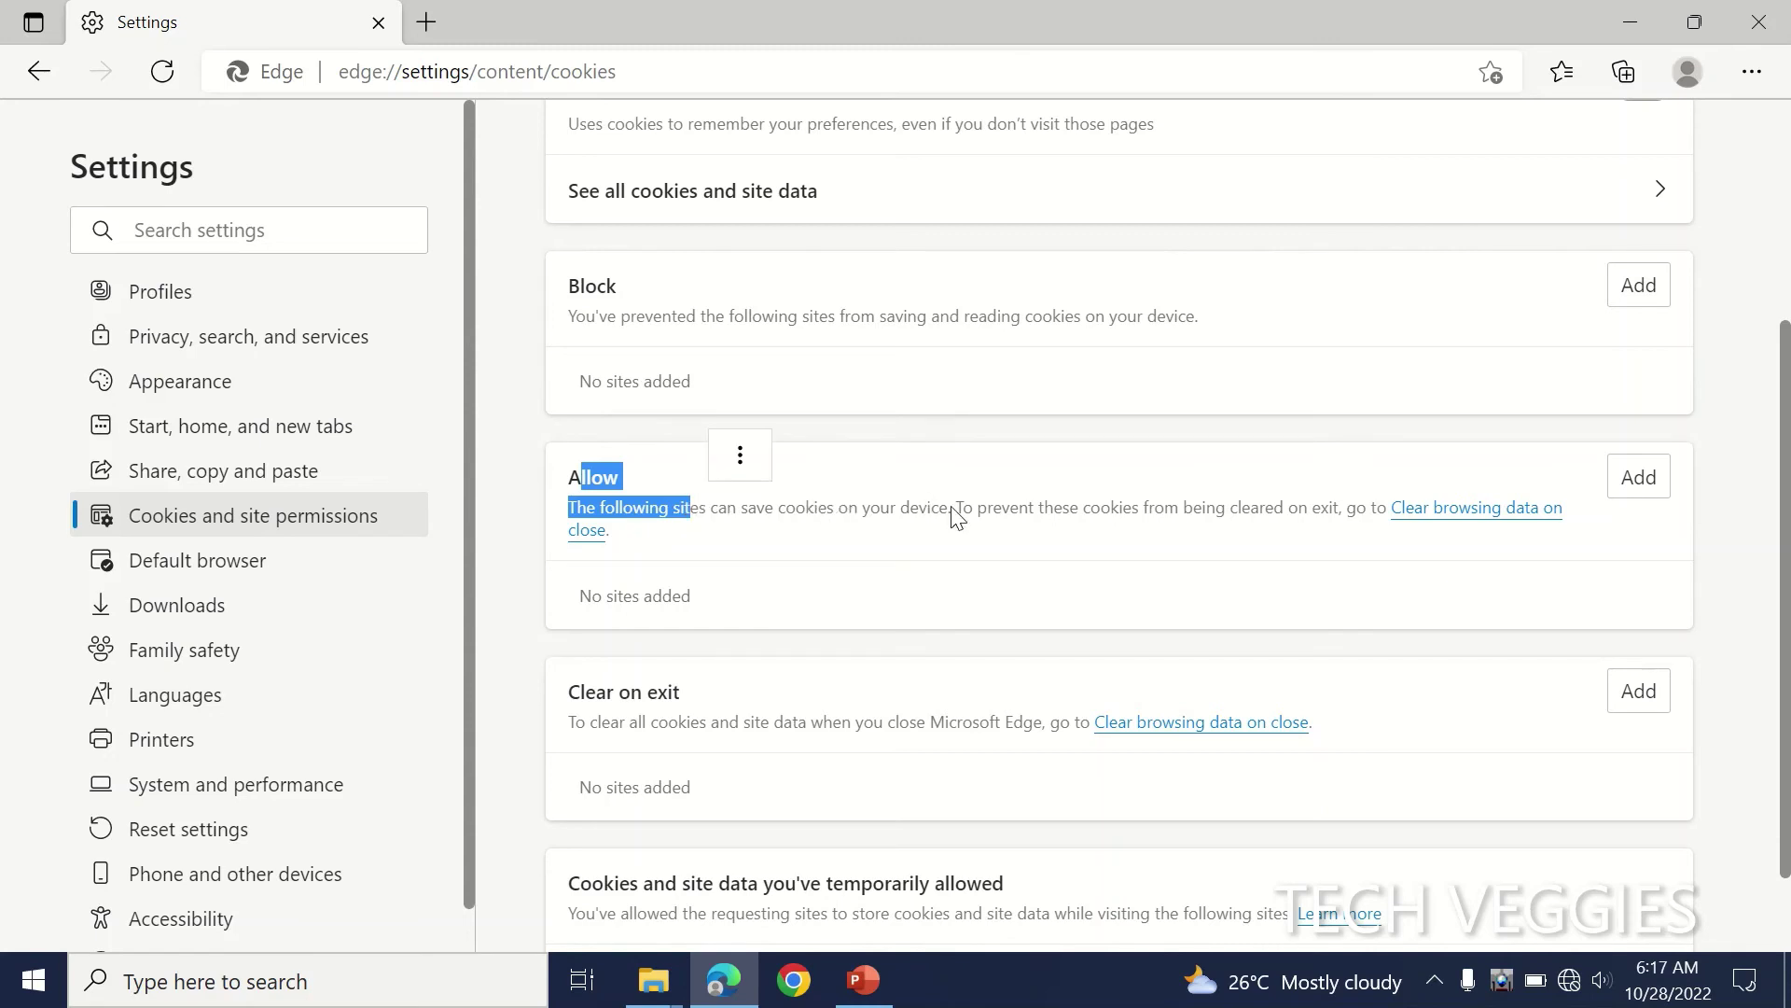
click(1110, 507)
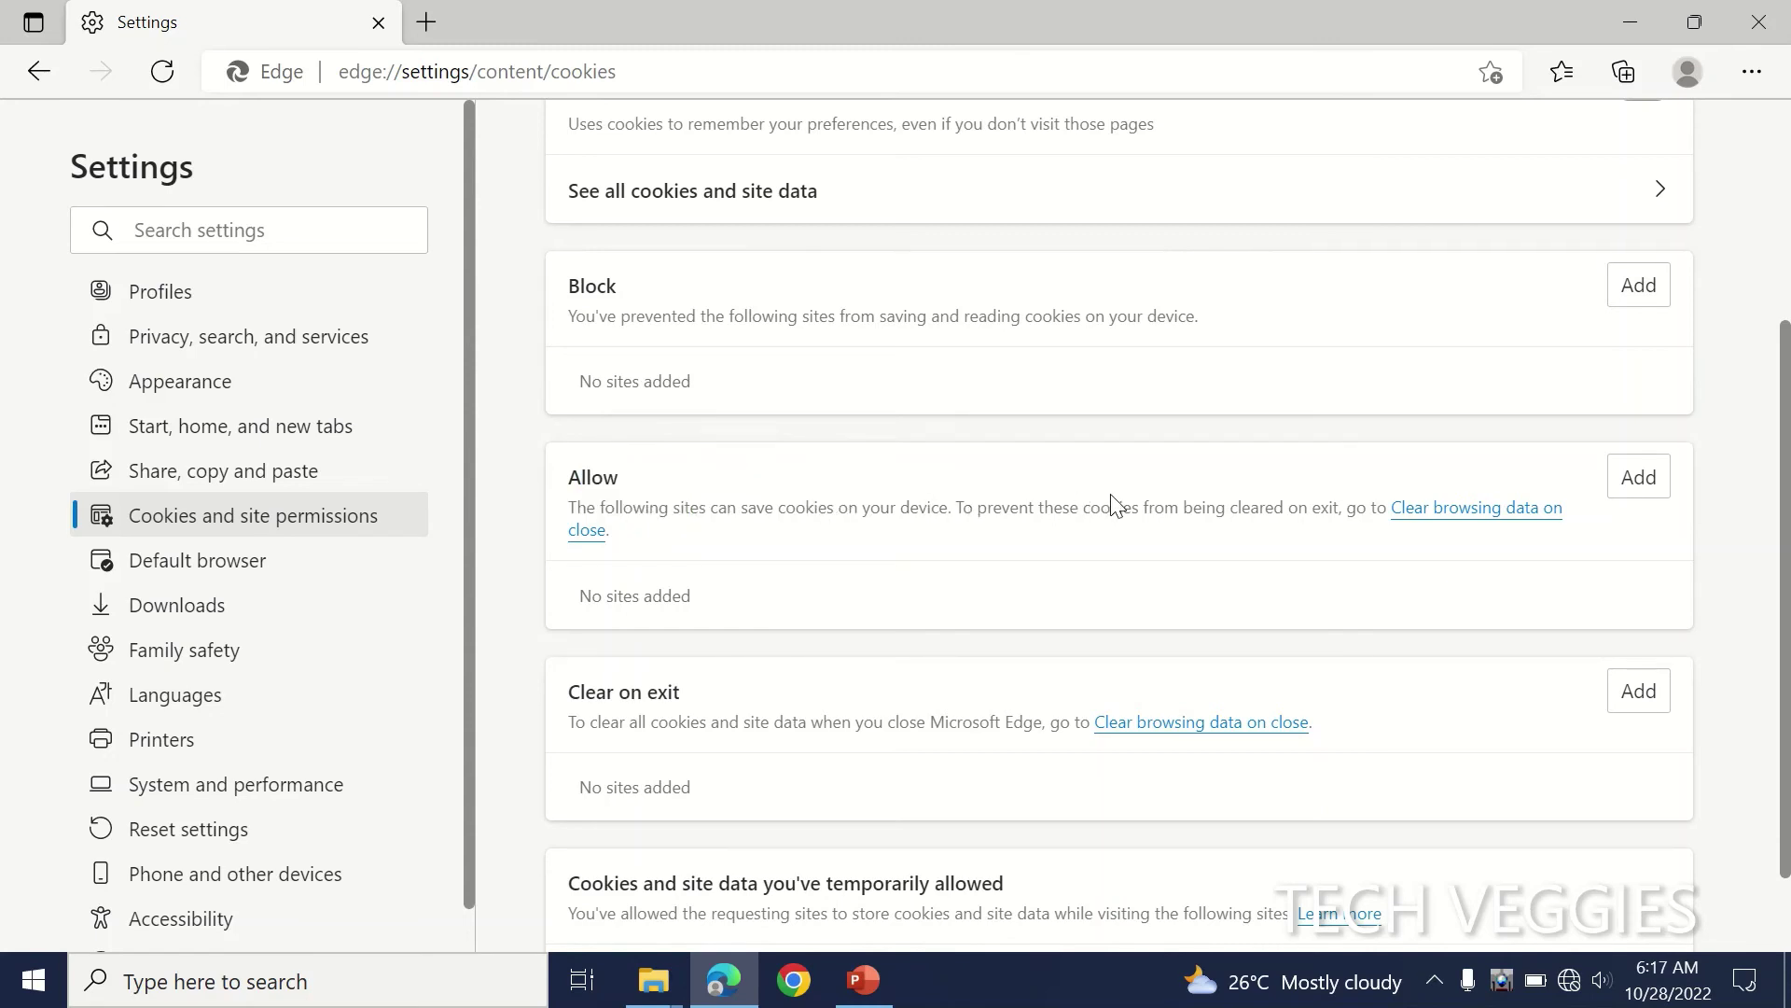
click(1637, 474)
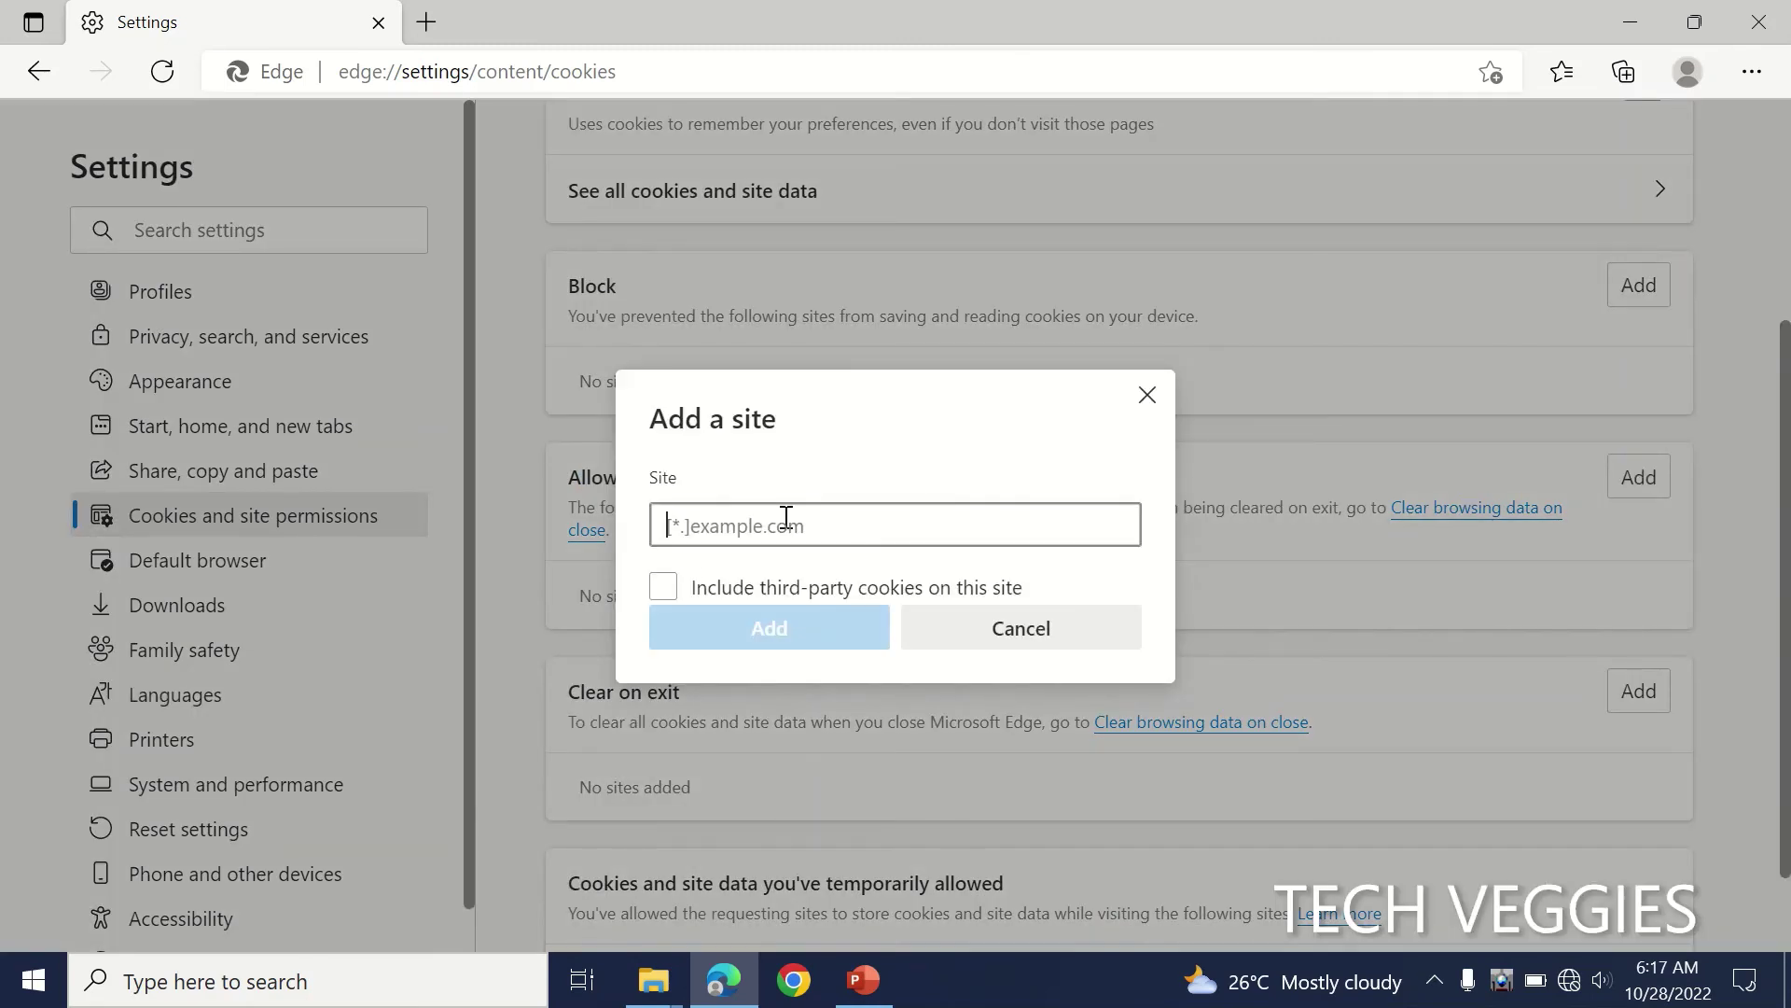
click(1036, 644)
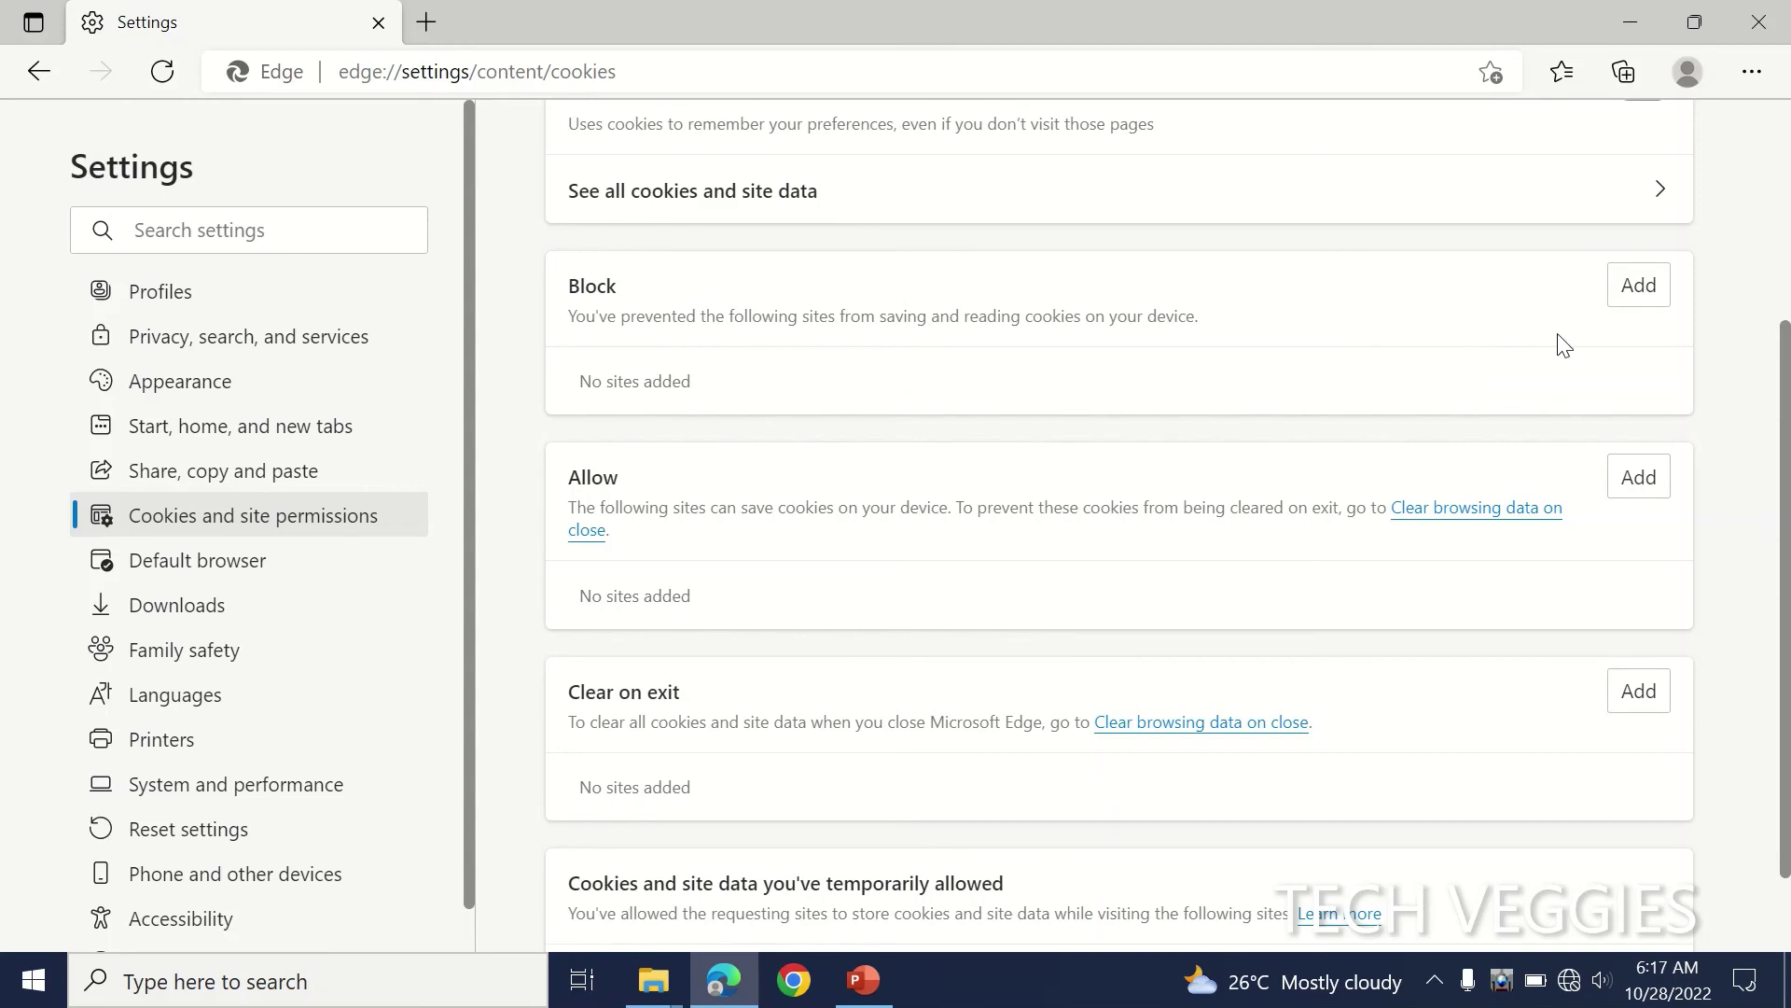
click(1639, 289)
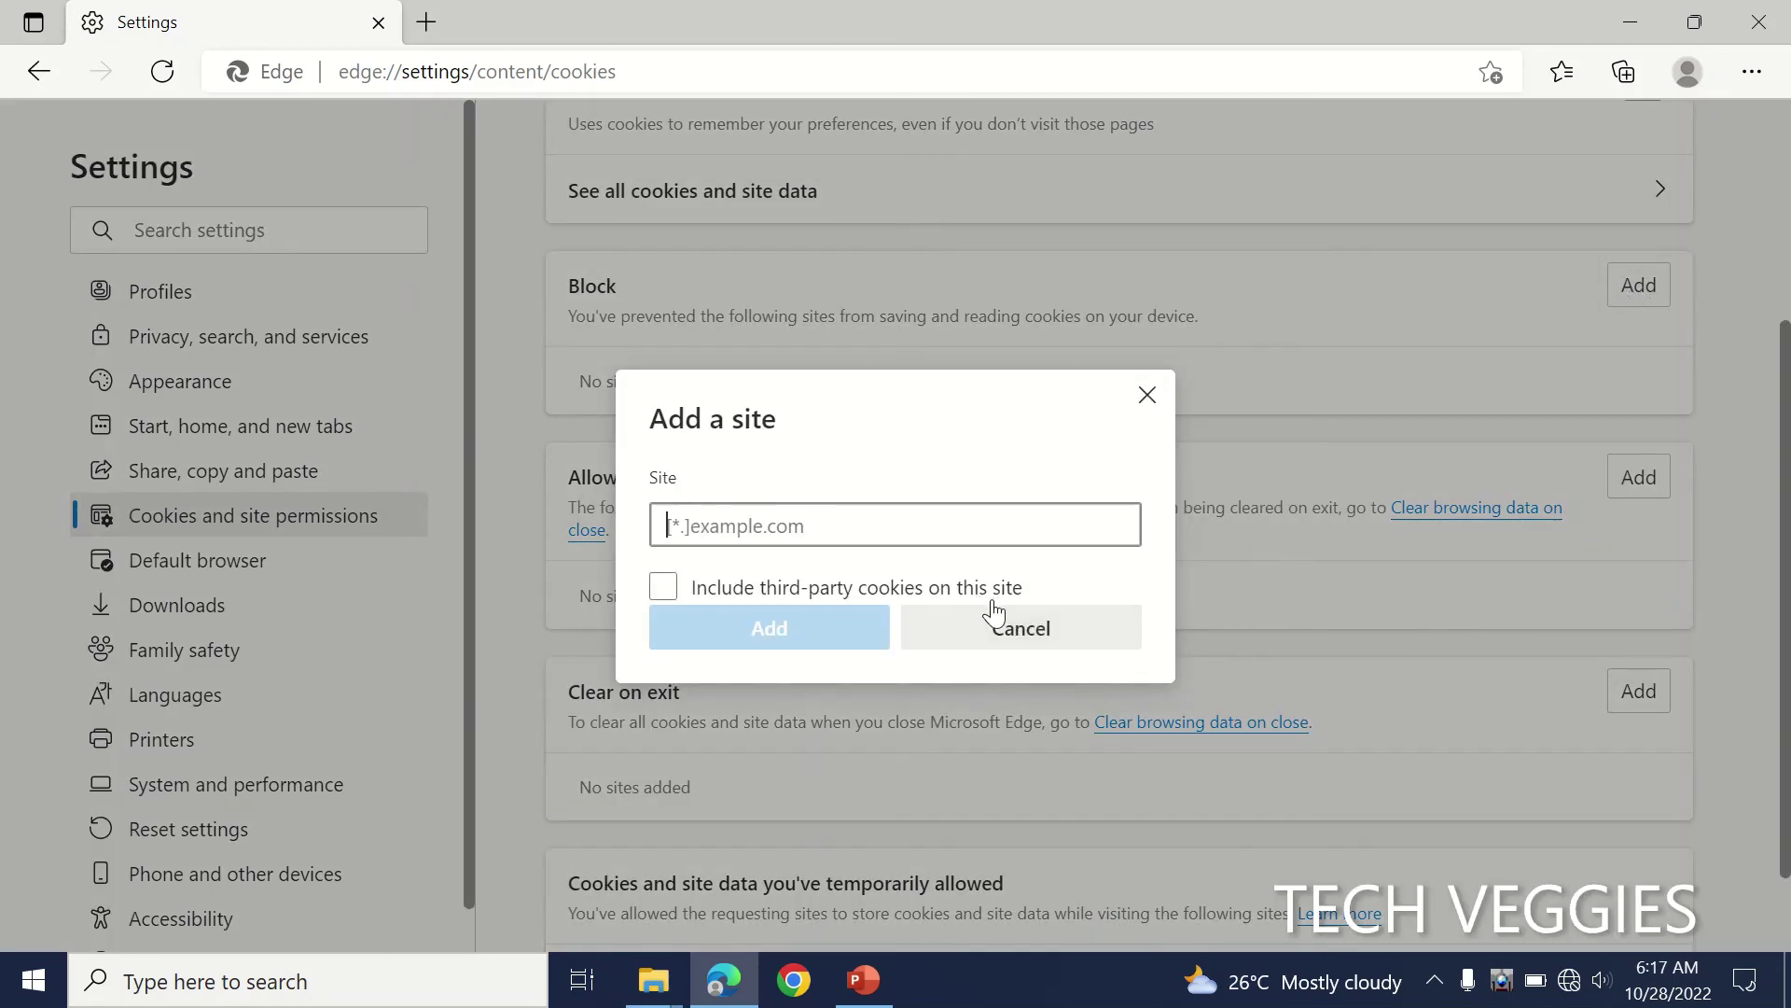
click(1035, 637)
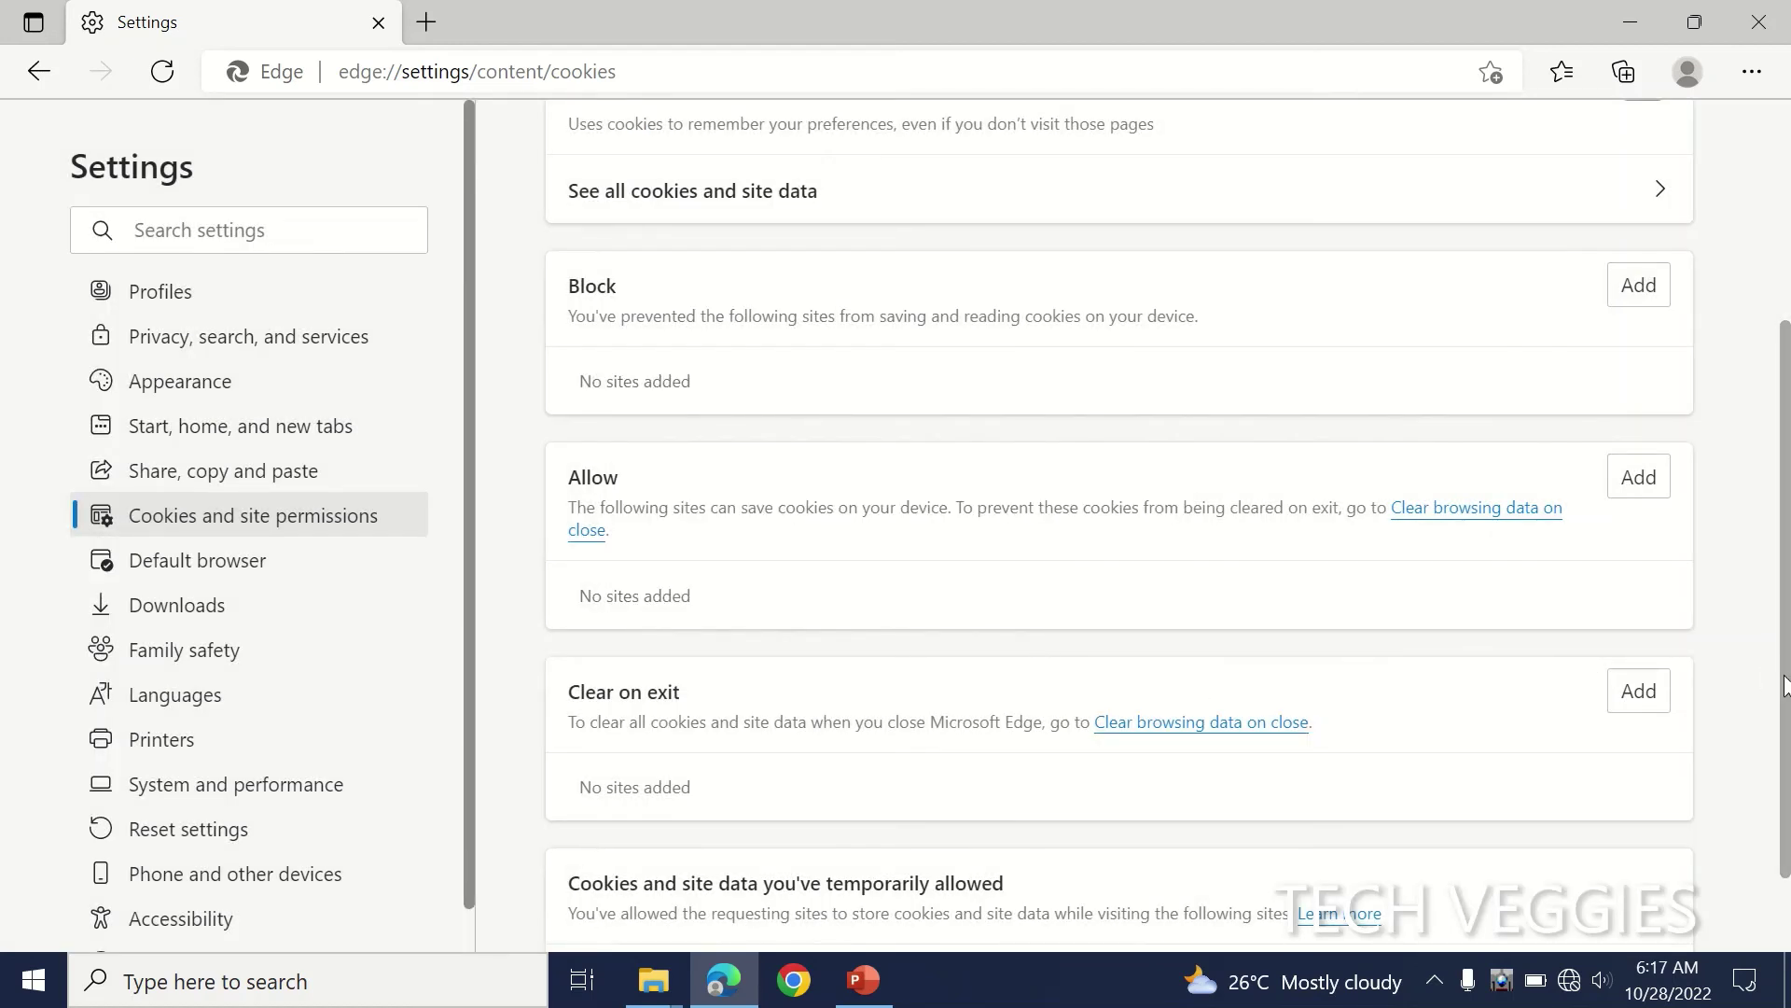
scroll(1784, 686, down, 2)
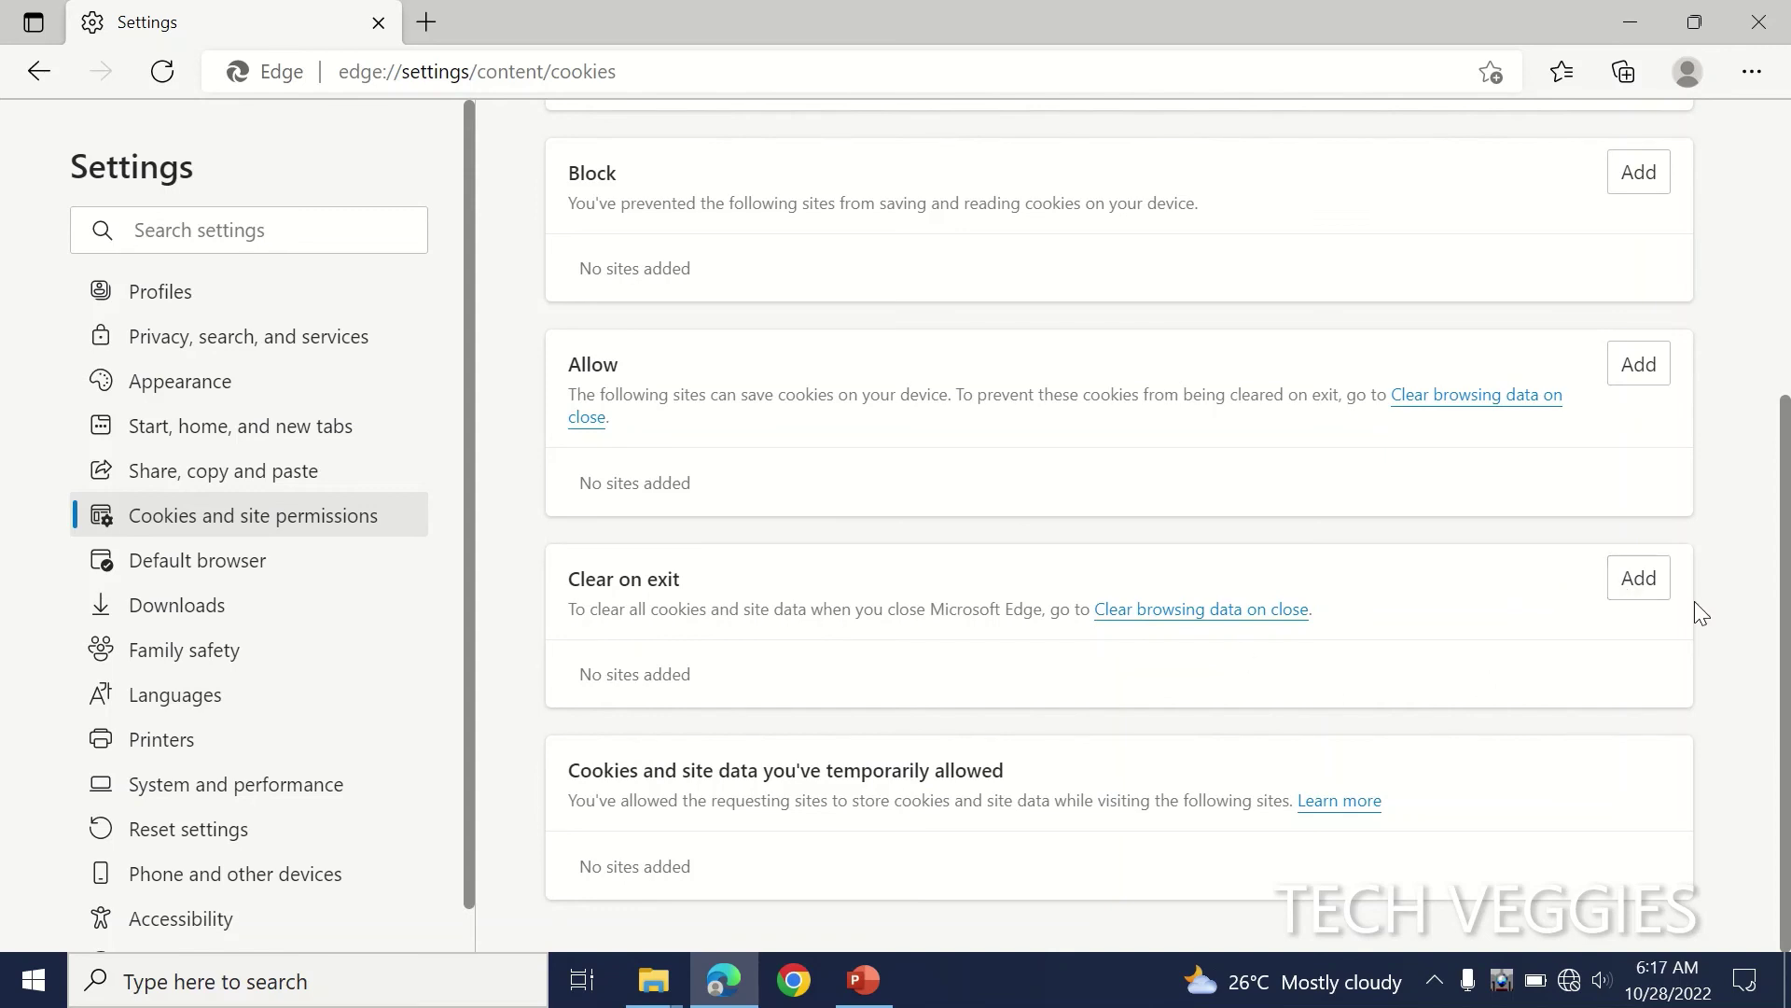
Go back to Cookies and site permissions and scroll to All permissions, showing pop-ups and redirects blocked.
drag(1786, 639, 1743, 310)
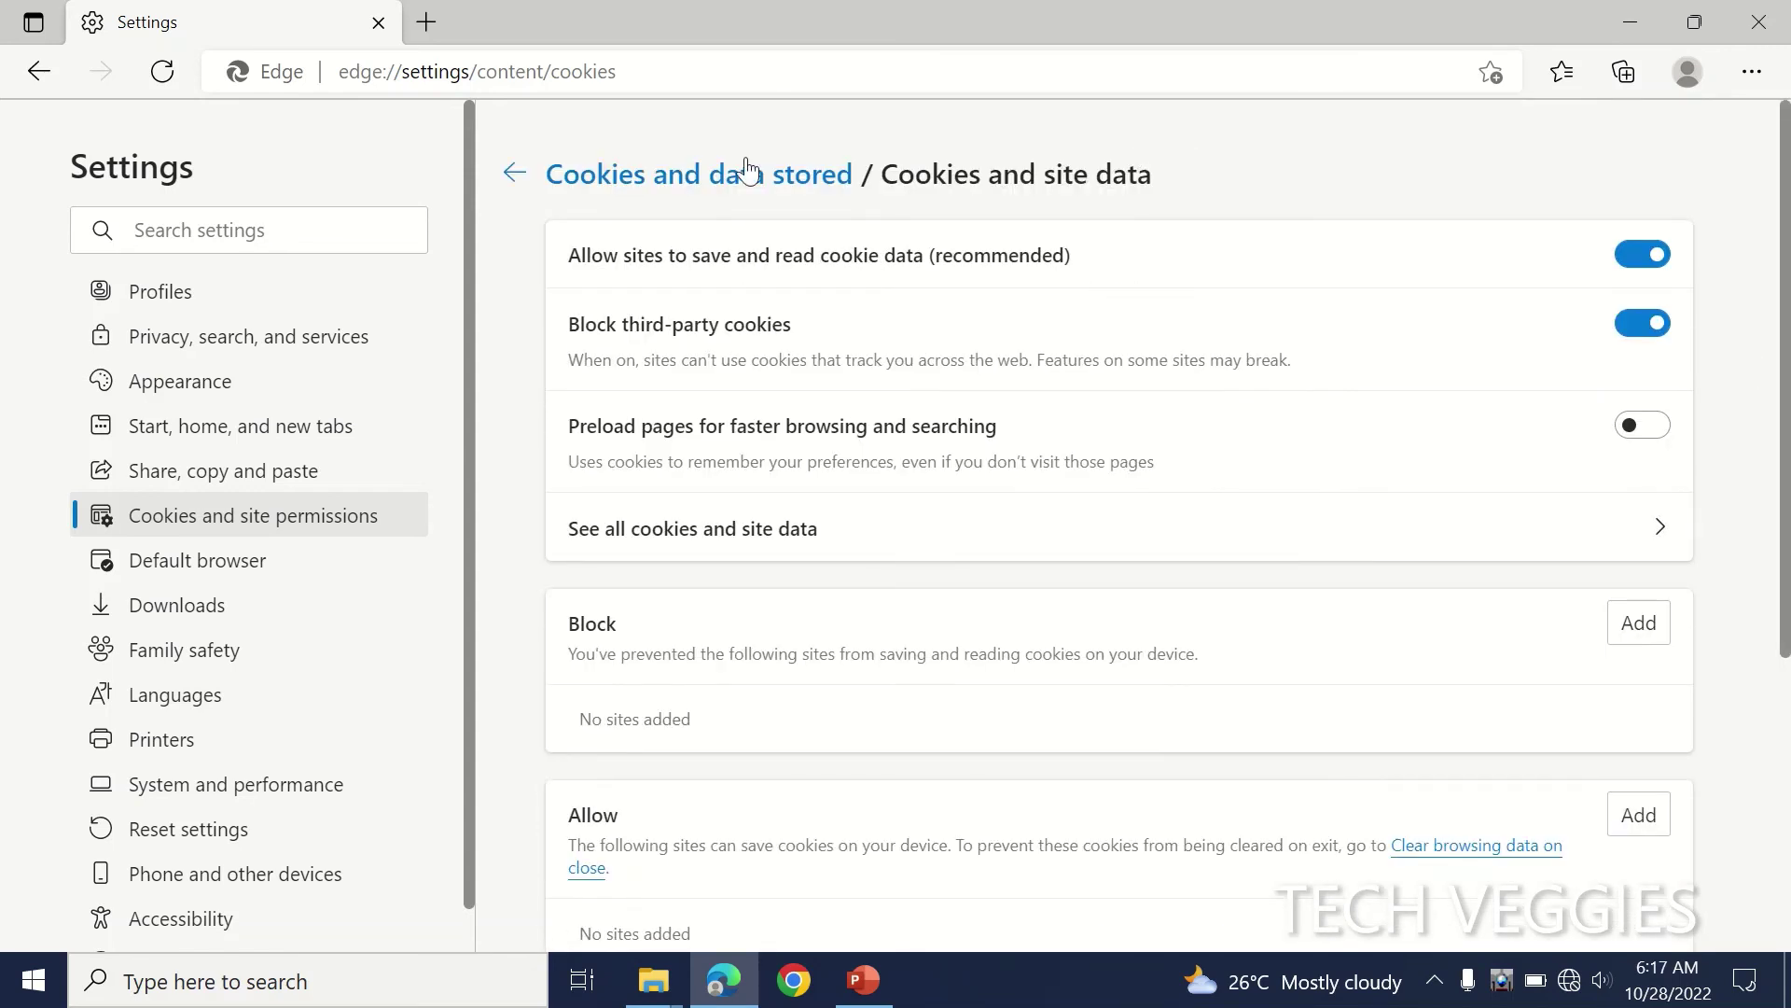
click(514, 174)
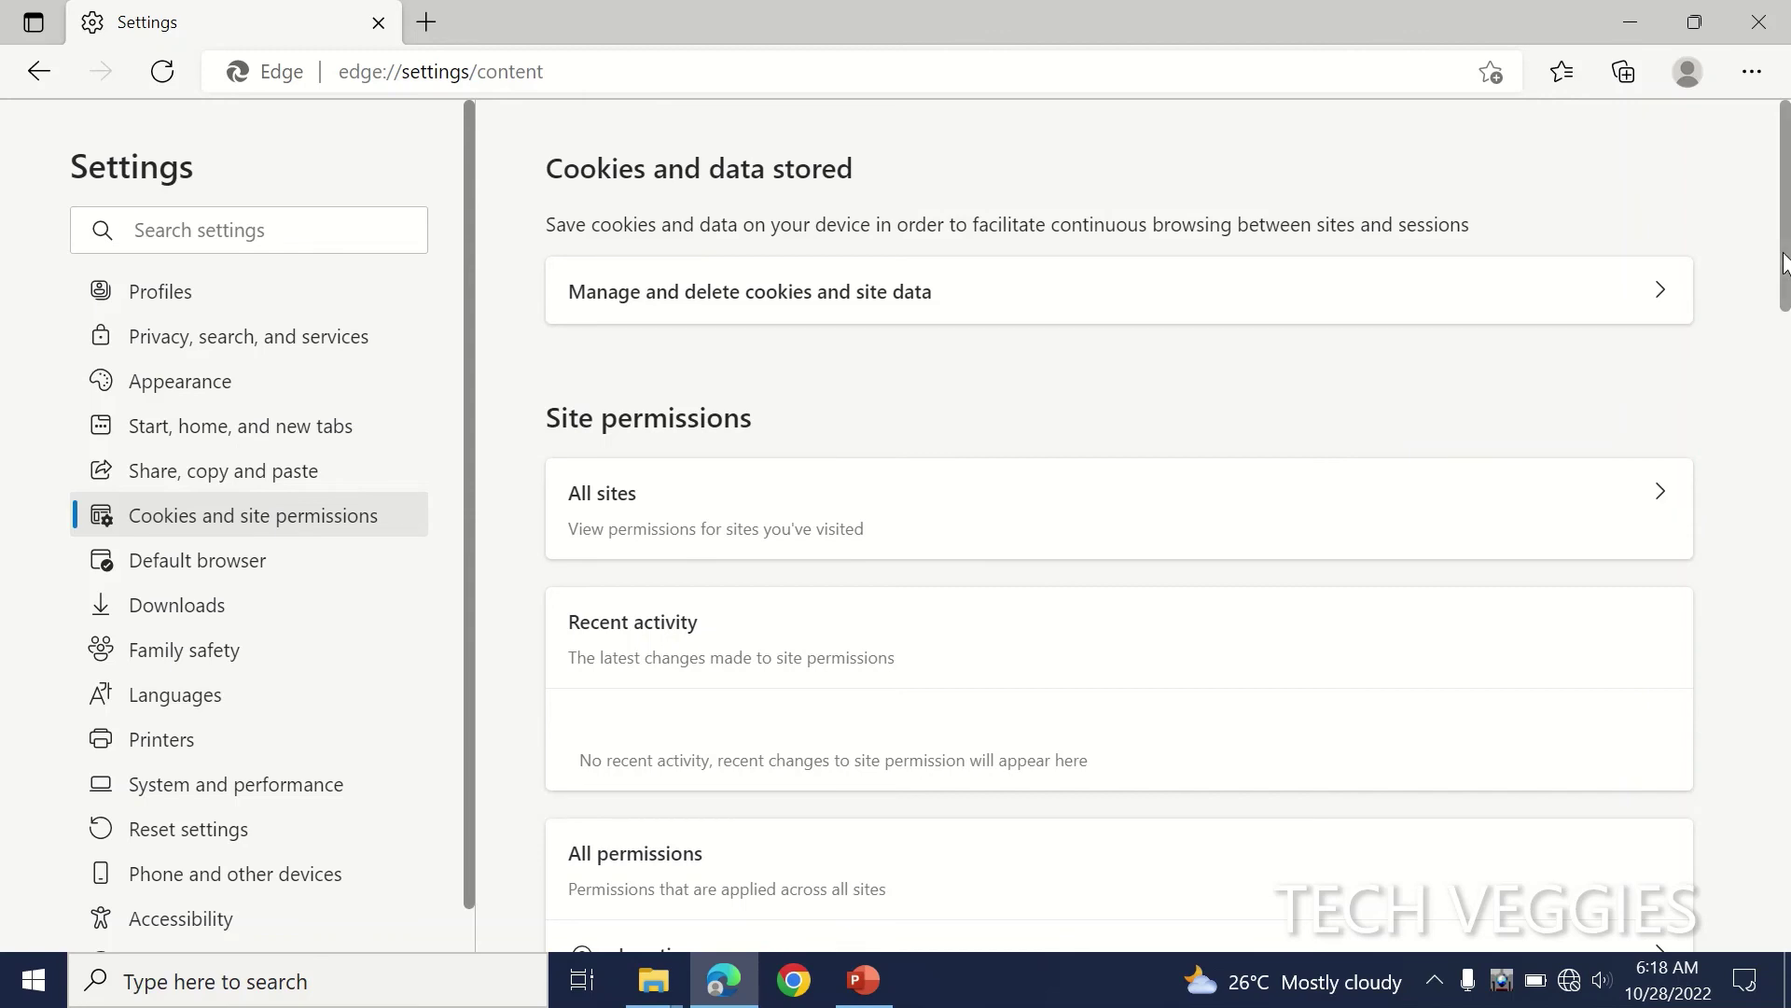
drag(1784, 264, 1786, 431)
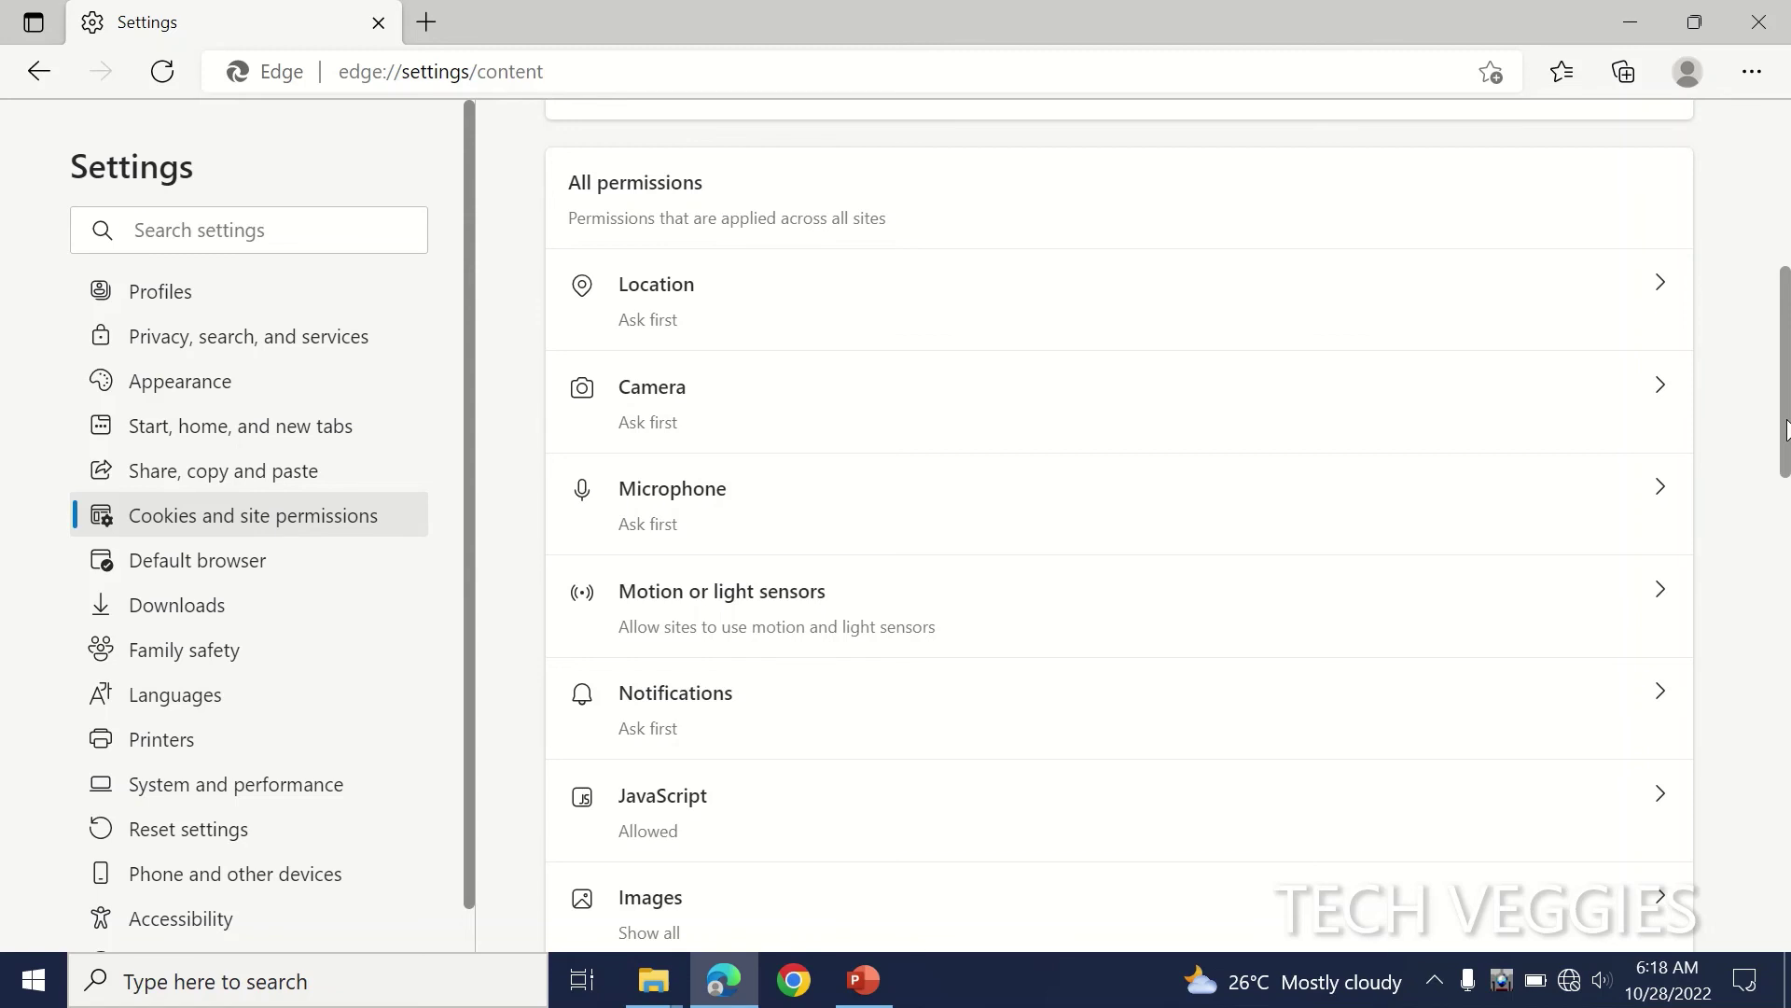
drag(1787, 431, 1784, 536)
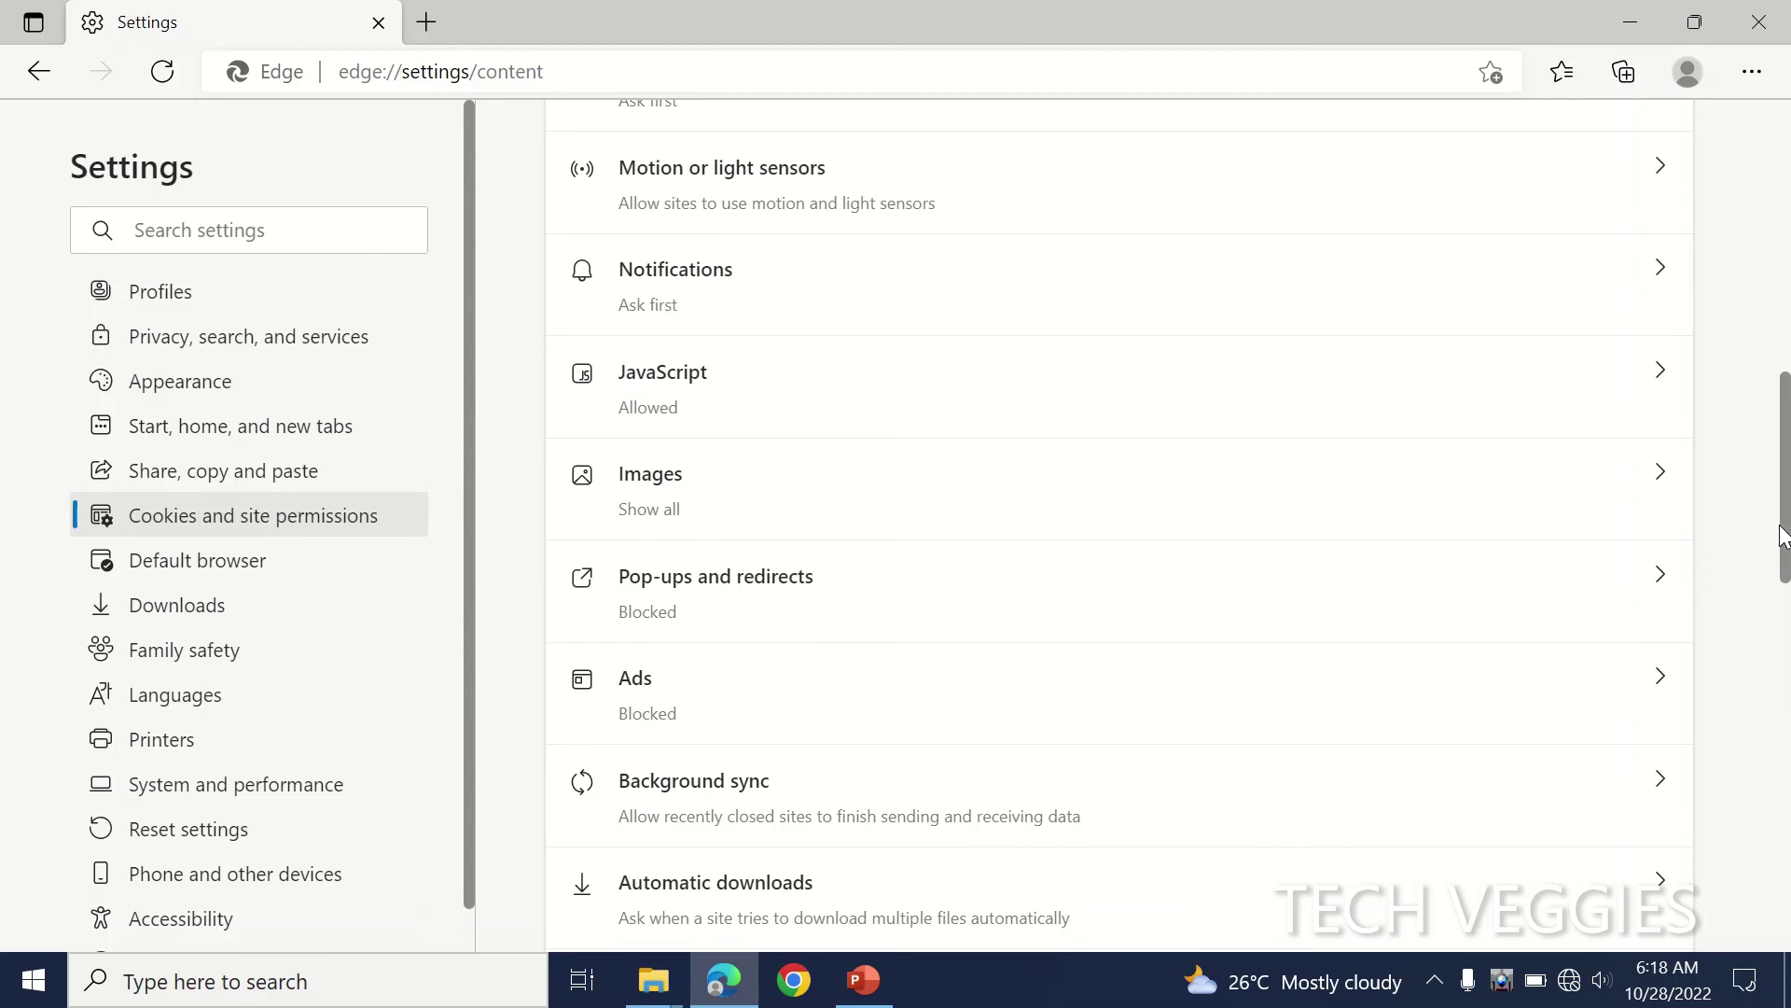
click(1659, 579)
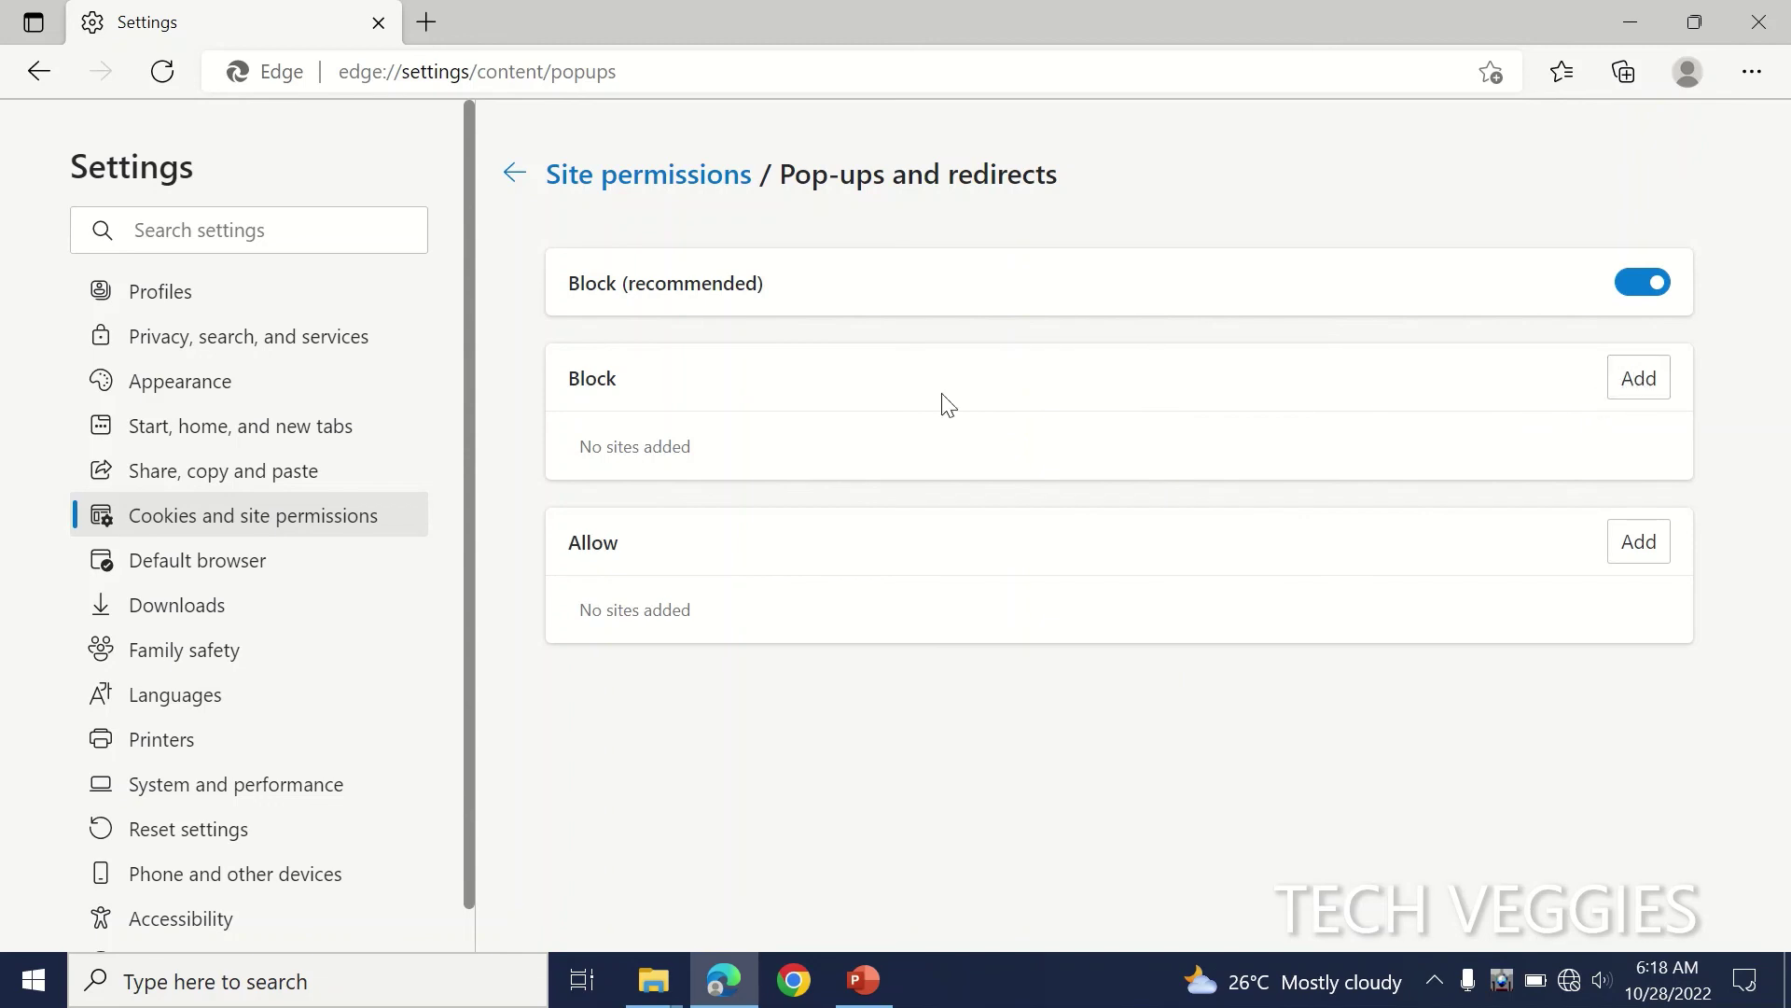
click(1639, 543)
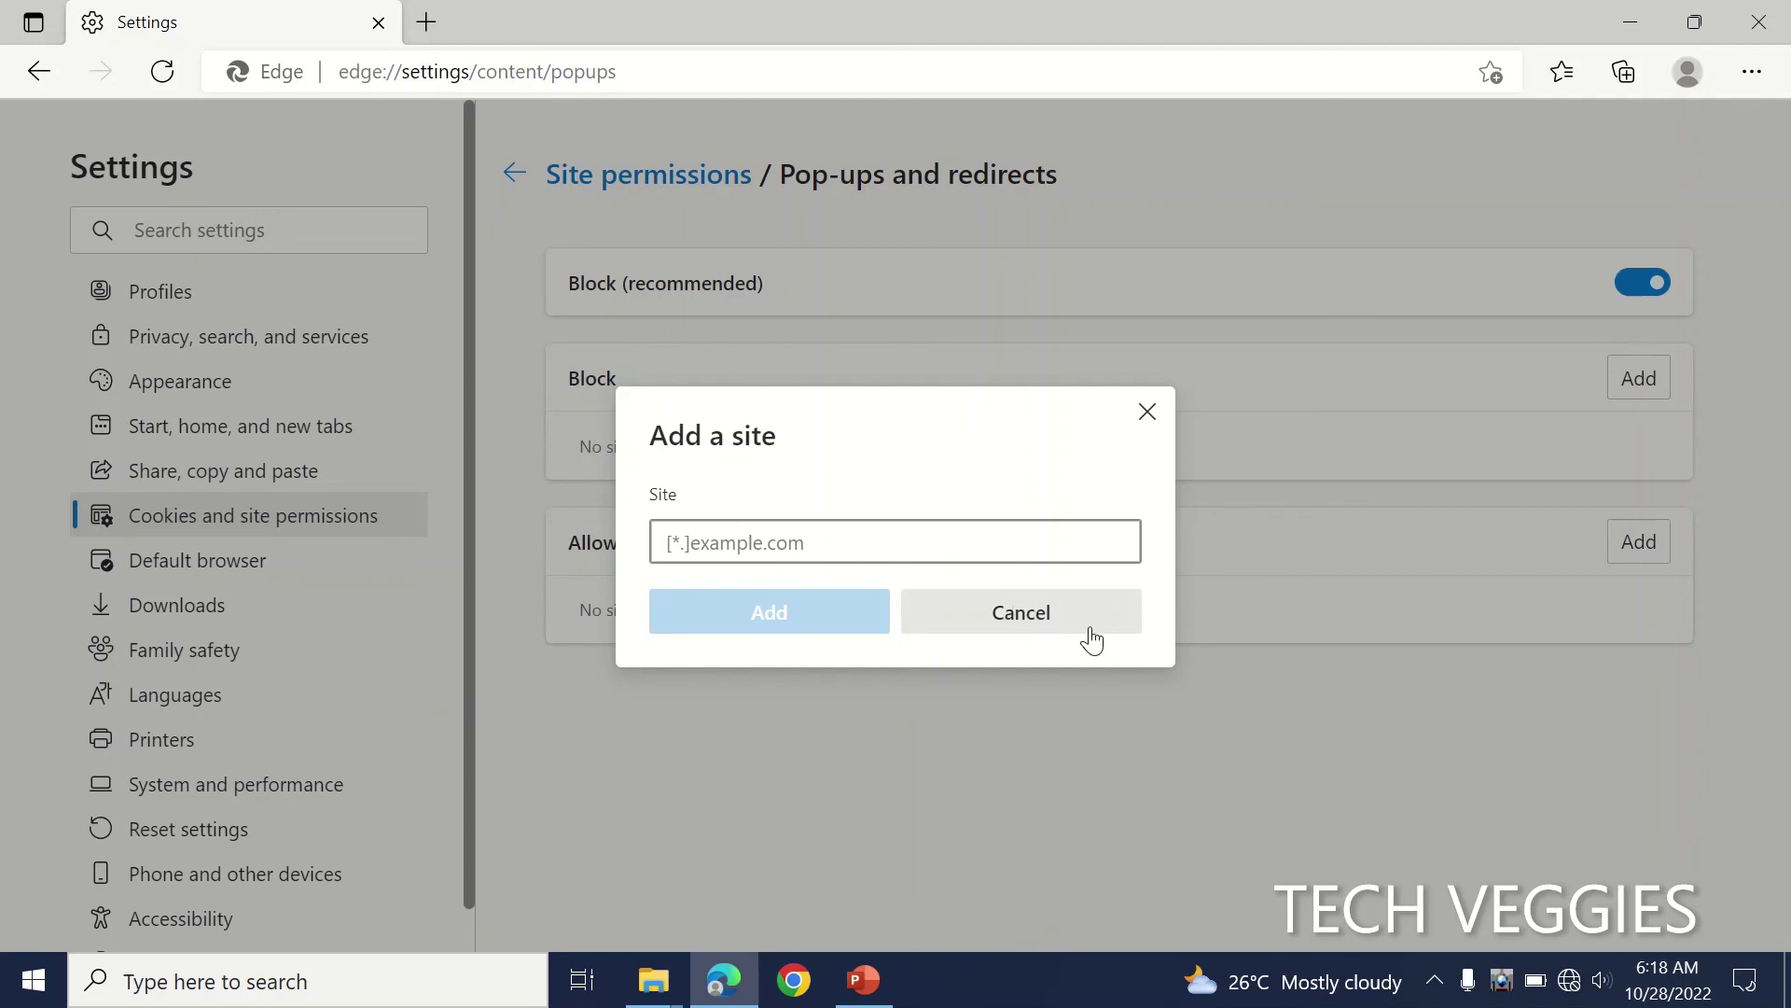
click(1055, 626)
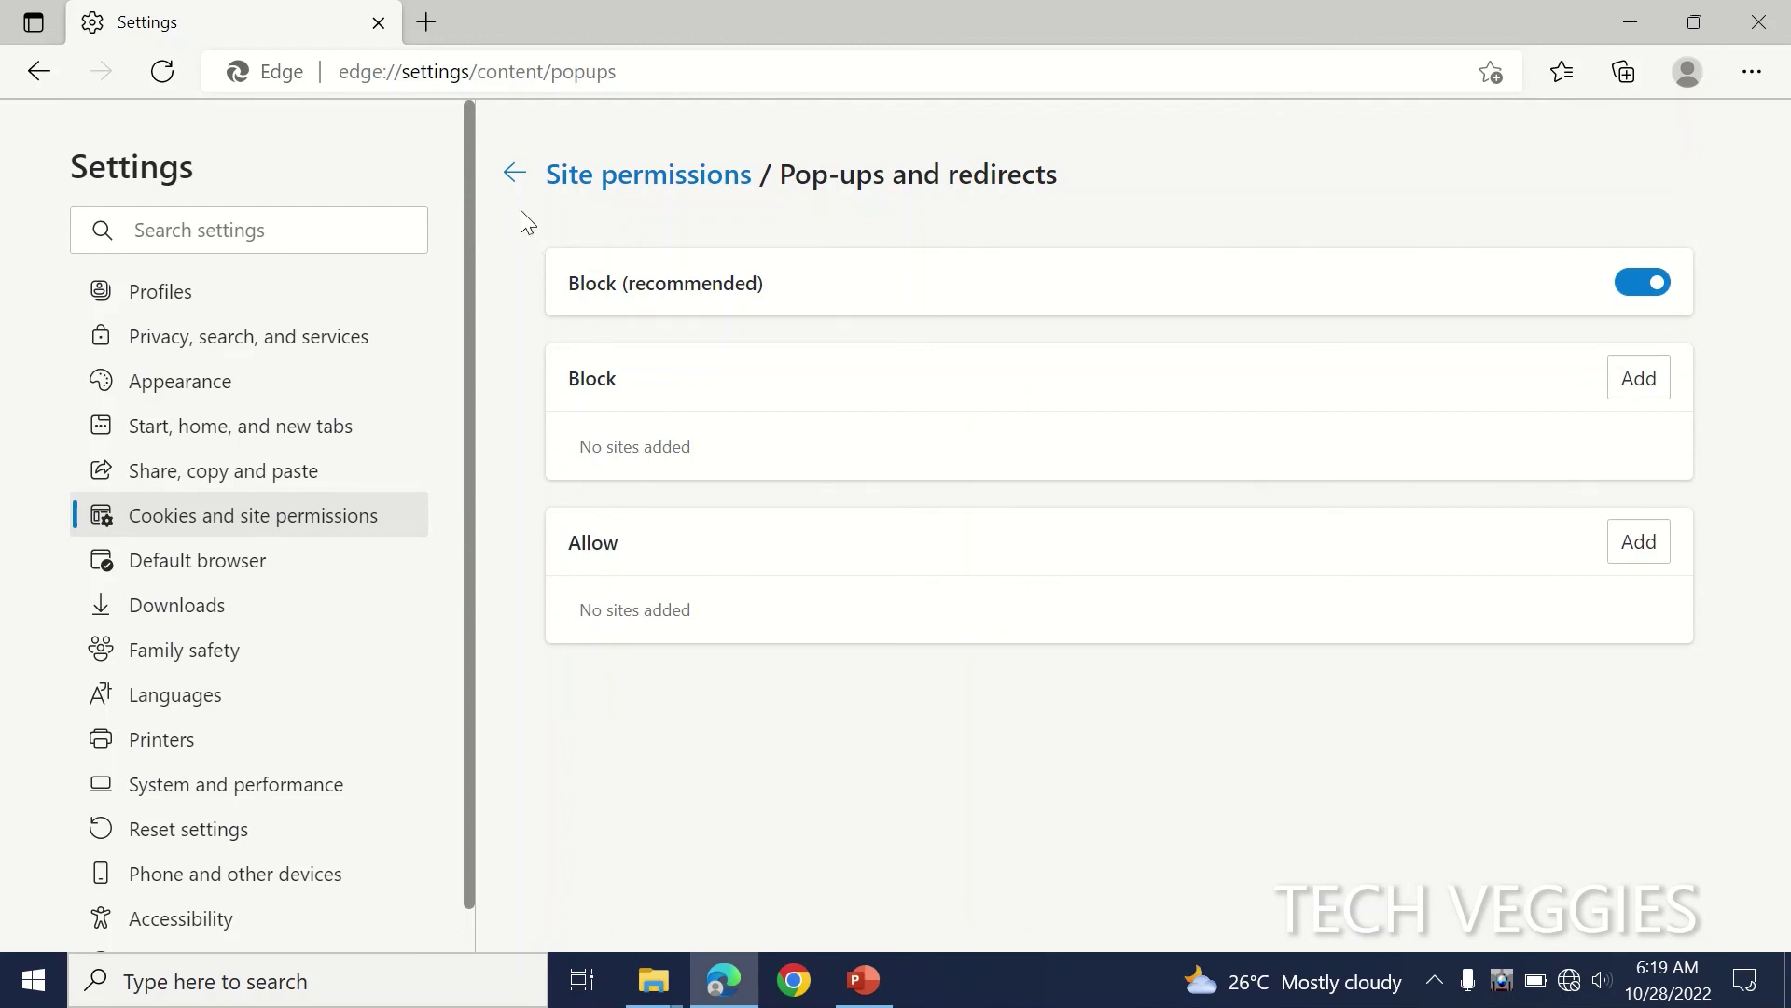
Return from Pop-ups and redirects to Site permissions and scroll the list back to the top.
click(515, 173)
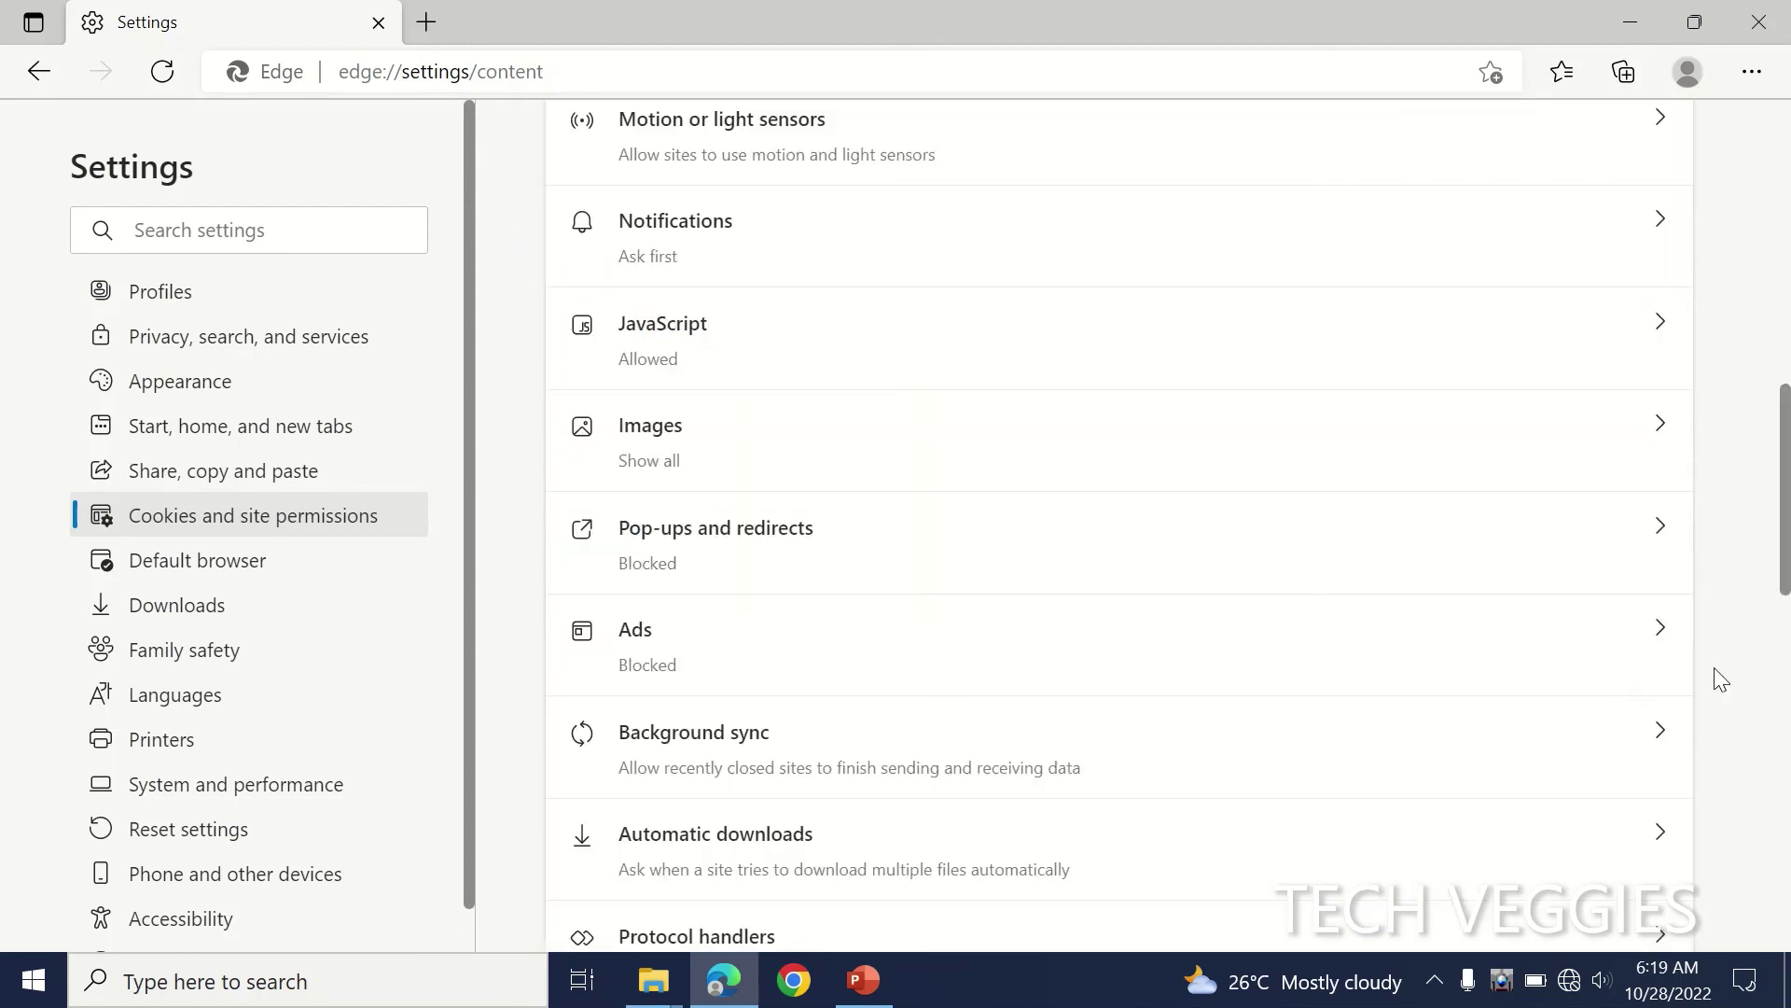
mouse_move(1786, 584)
mouse_down()
mouse_move(1785, 821)
mouse_move(1776, 558)
mouse_up()
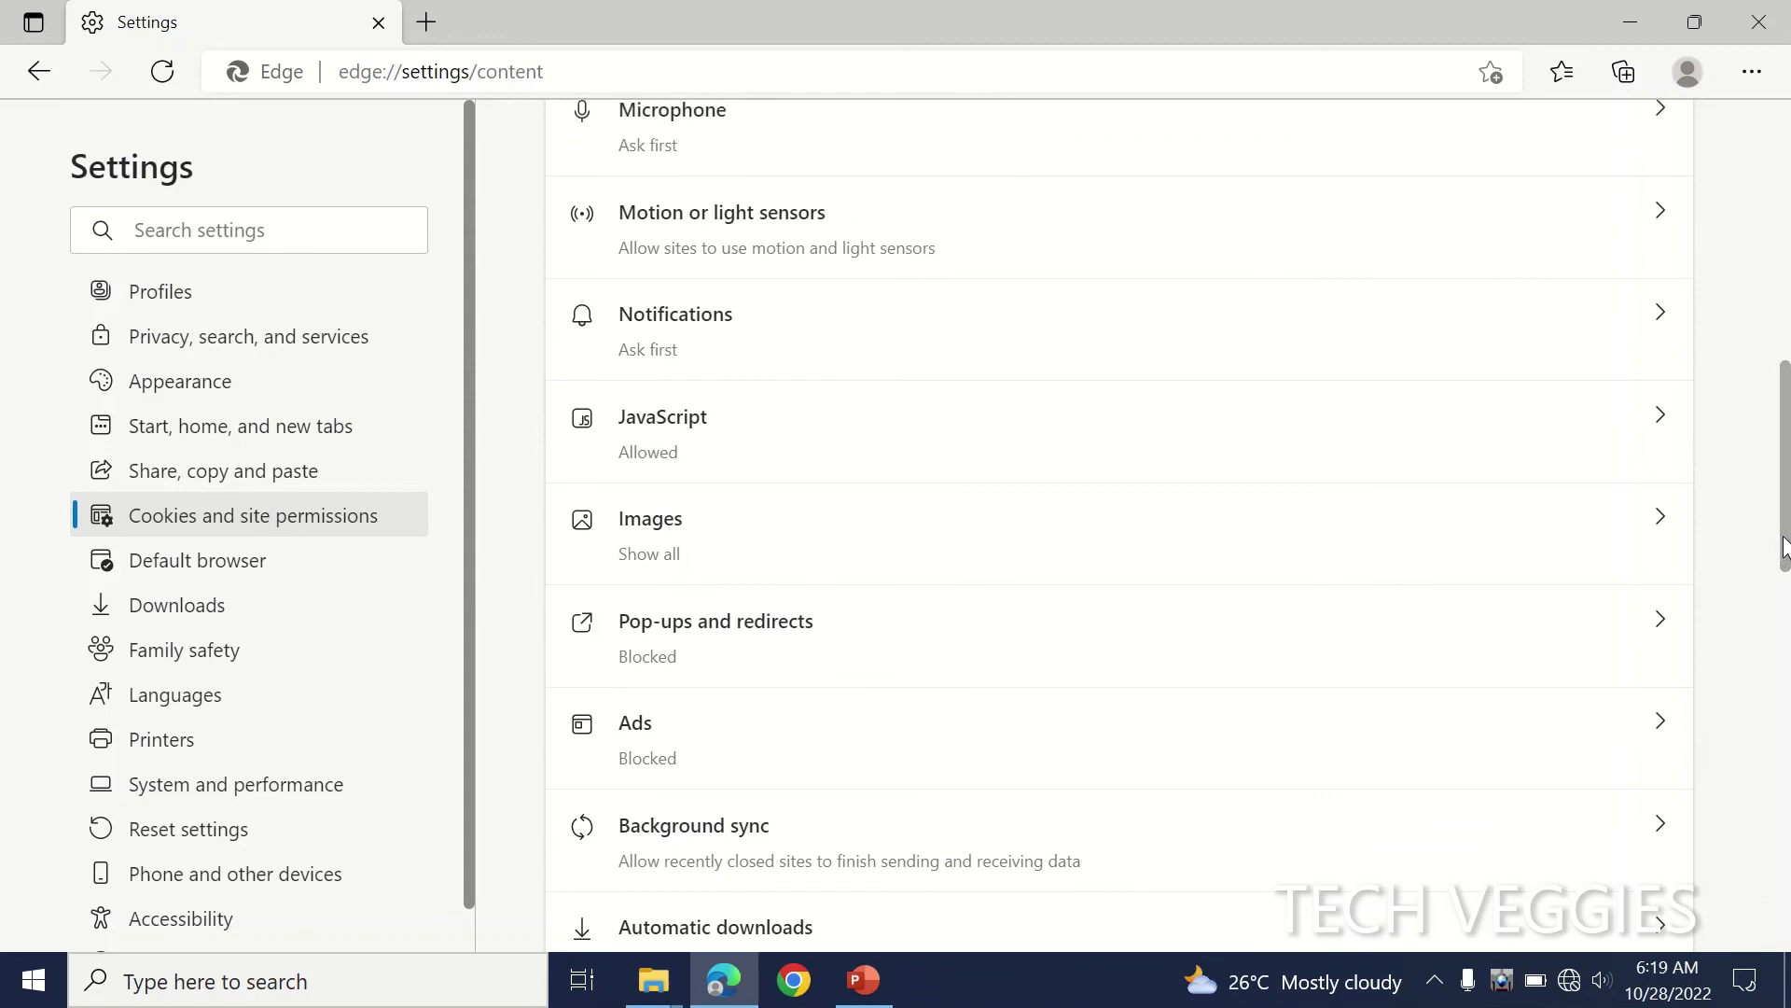
drag(1776, 560, 1765, 273)
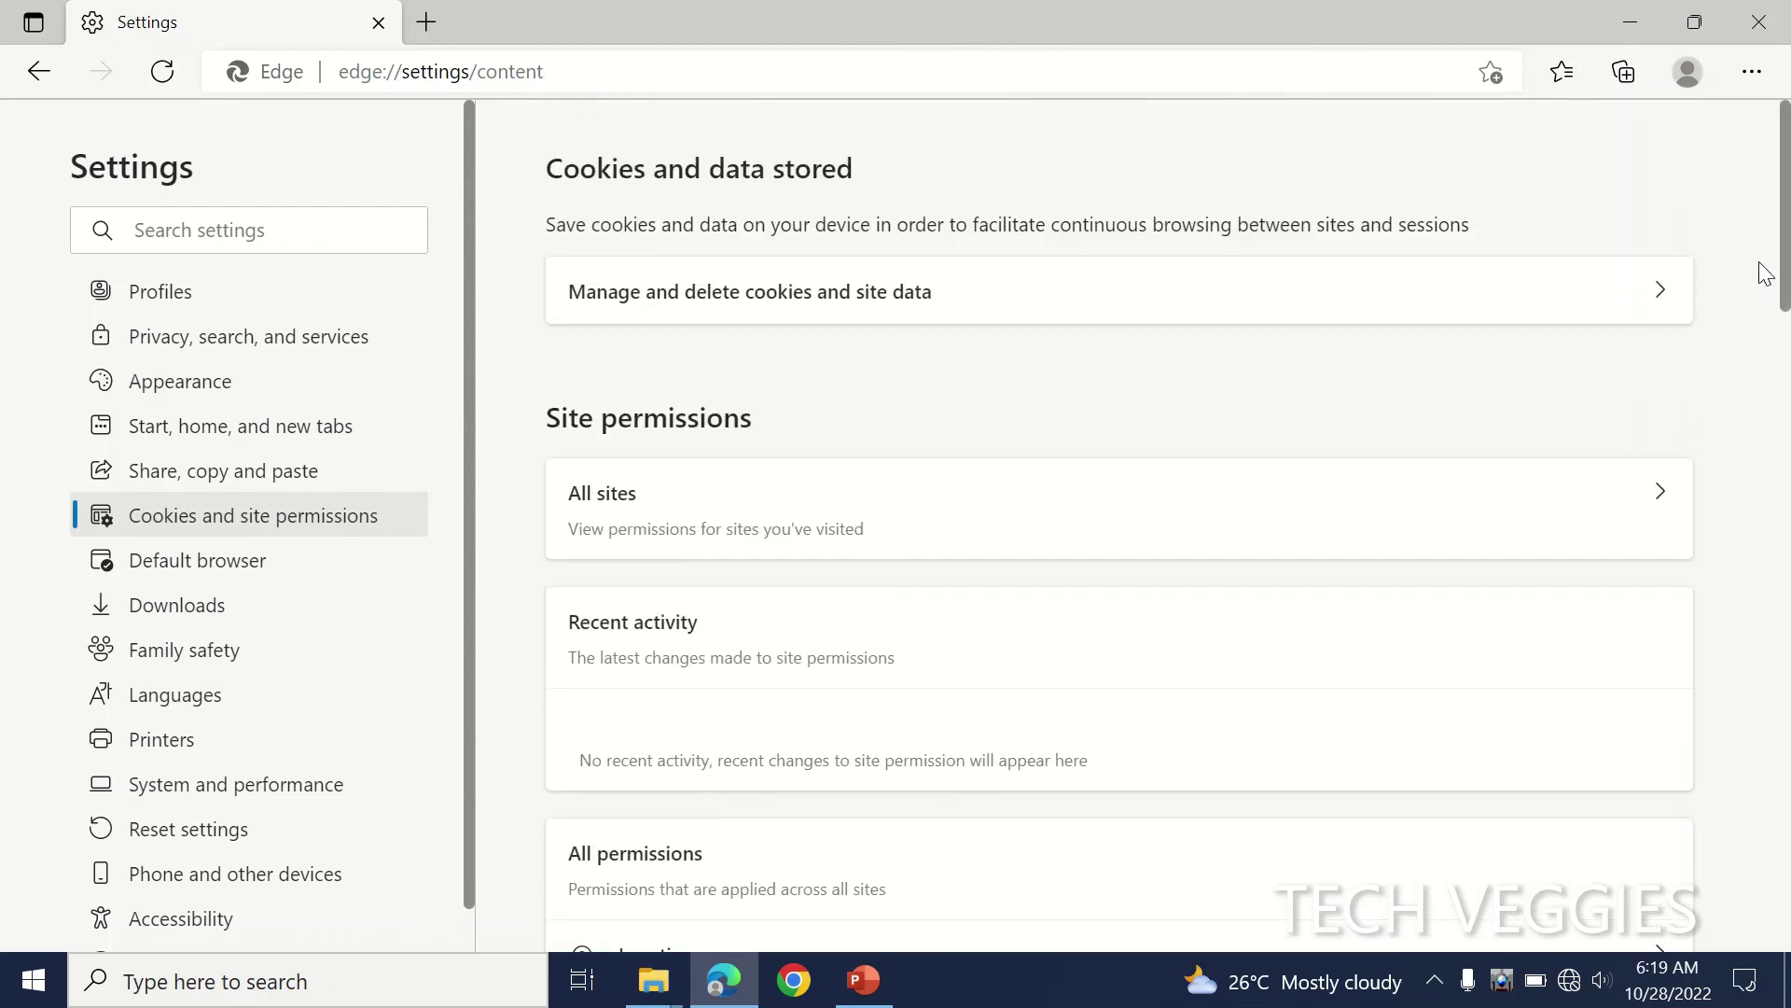